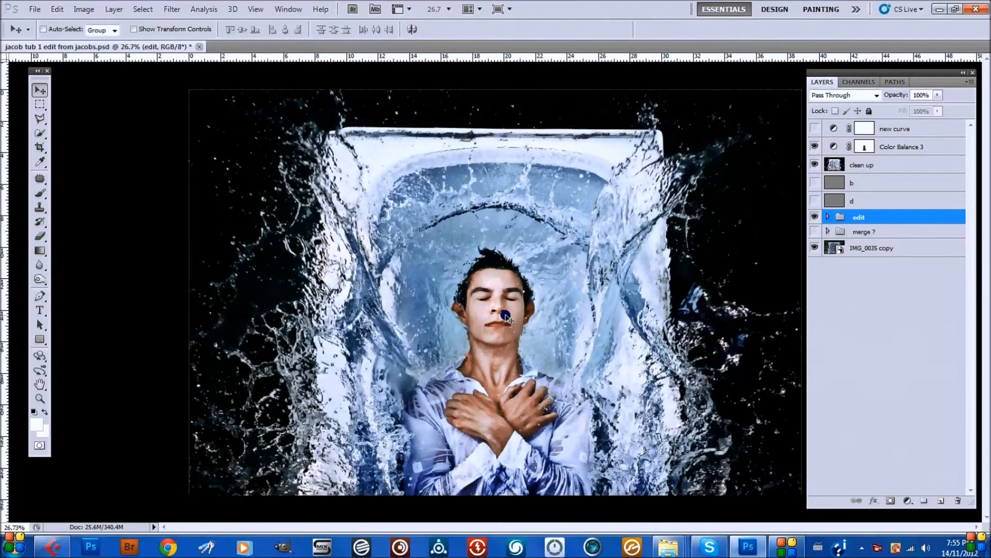
- Hide every layer and group above IMG_0035 copy so only the original photo shows
left_click(815, 148)
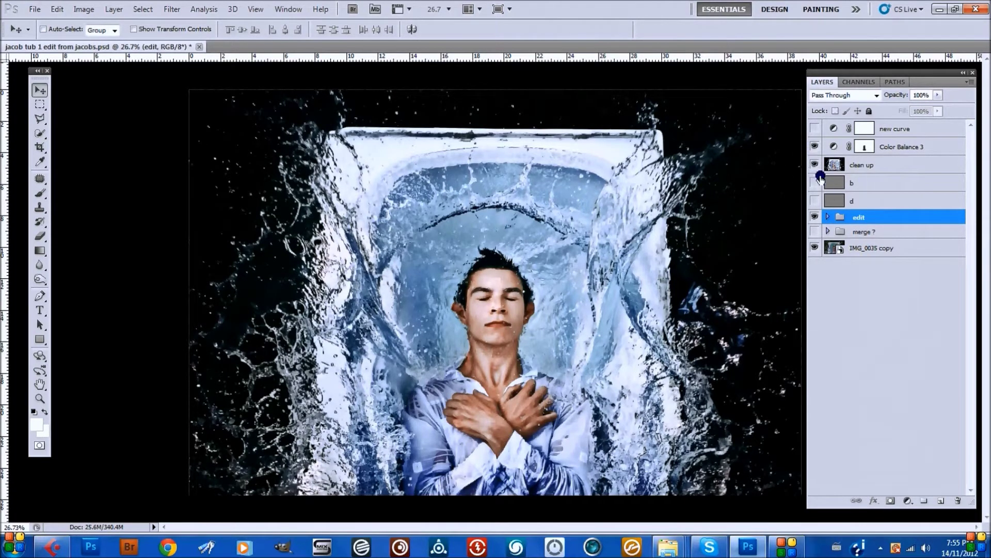
left_click_drag(815, 147, 815, 227)
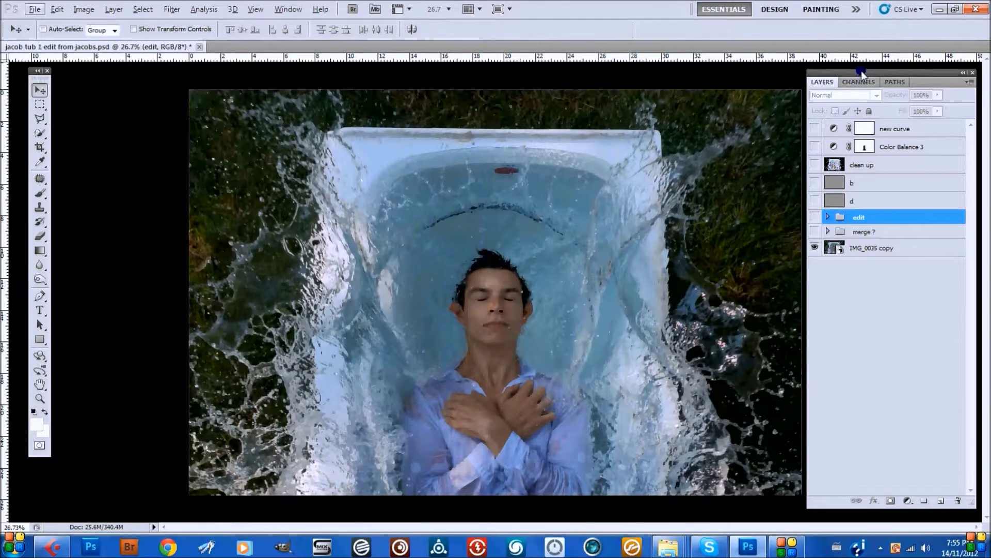
left_click_drag(861, 73, 863, 74)
left_click(516, 313)
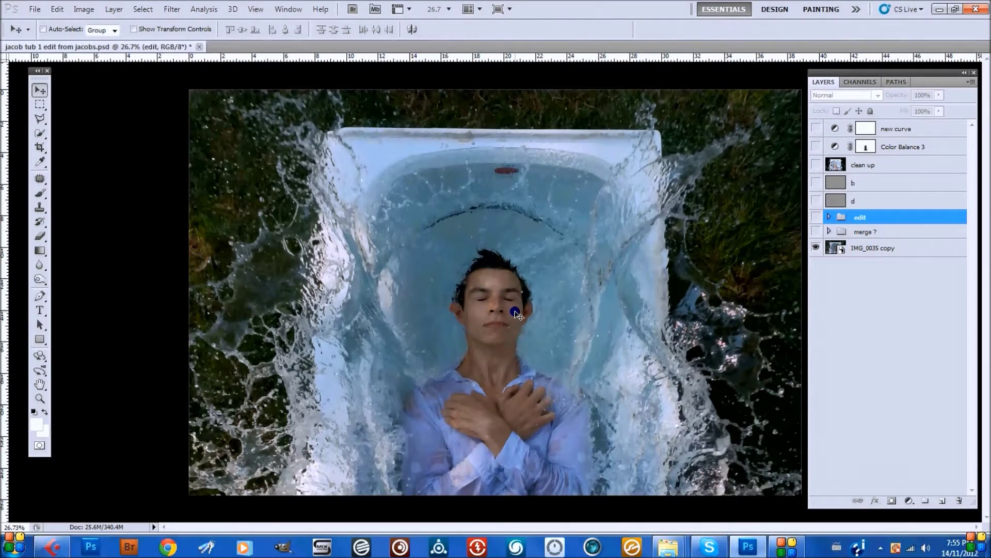
- Expand the "merge ?" group, turn the group on, and hide its layers above RAW edited
left_click(829, 232)
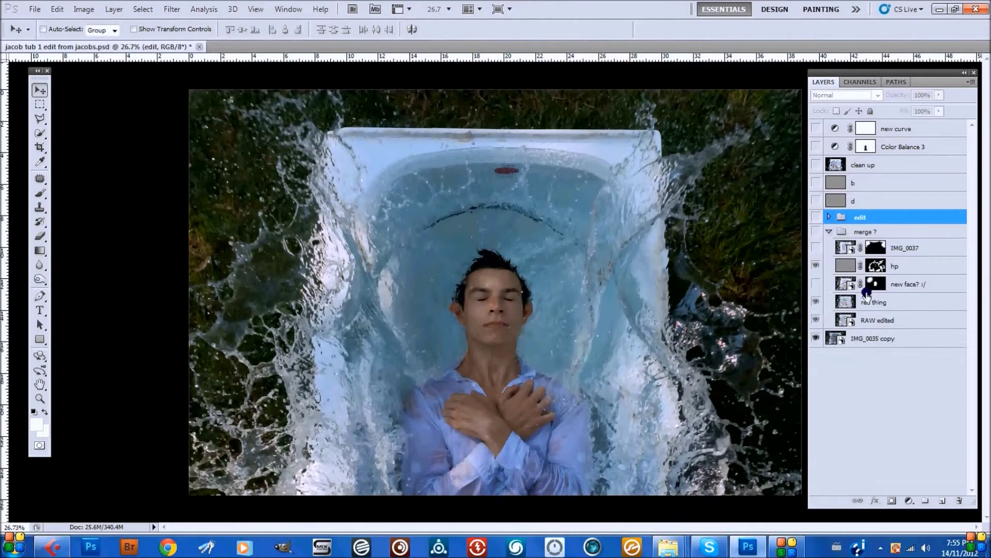
left_click(929, 320)
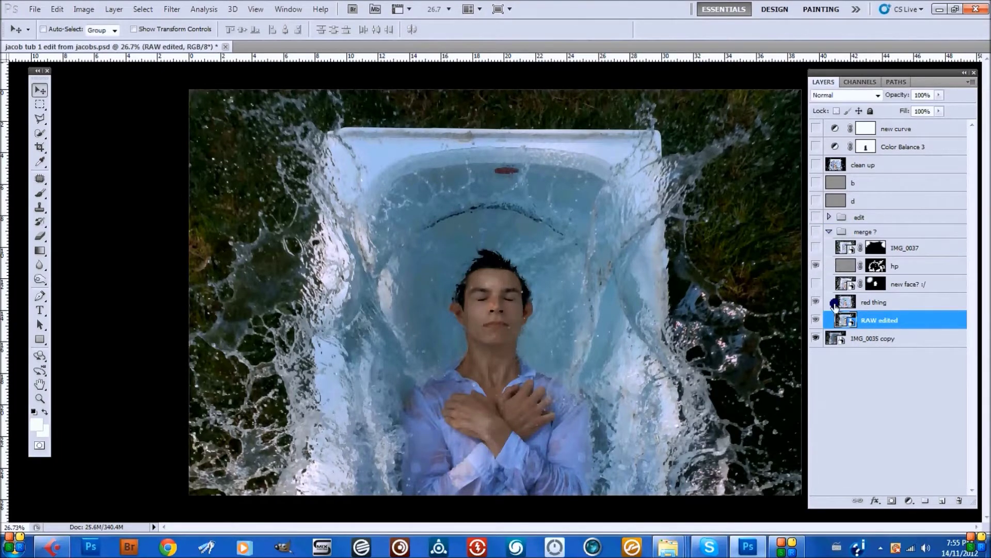
left_click(816, 232)
mouse_move(816, 302)
left_mouse_down()
mouse_move(816, 279)
mouse_move(823, 288)
left_mouse_up()
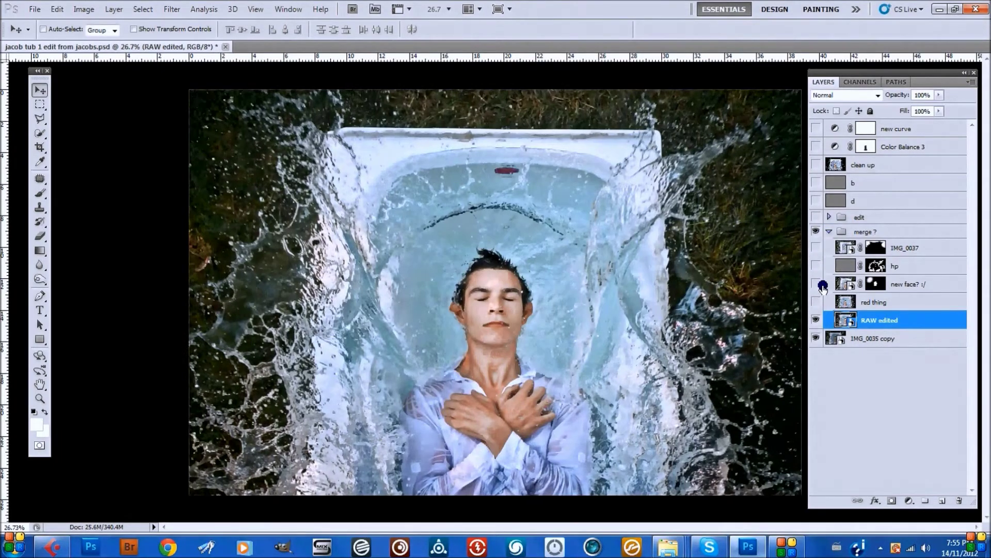
- Toggle the RAW edited layer's visibility to compare the raw adjustments with the original photo
left_click(816, 319)
left_click(816, 320)
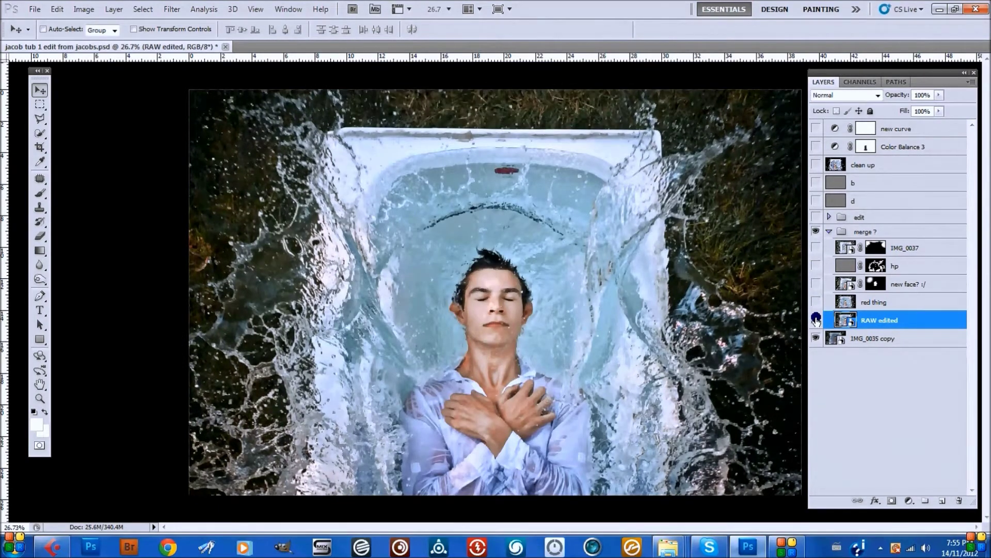
left_click(467, 304)
left_click(816, 320)
left_click(816, 319)
- Open the RAW edited smart object through to its Camera Raw settings and inspect the adjustment brush mask on the man's face
left_click(853, 324)
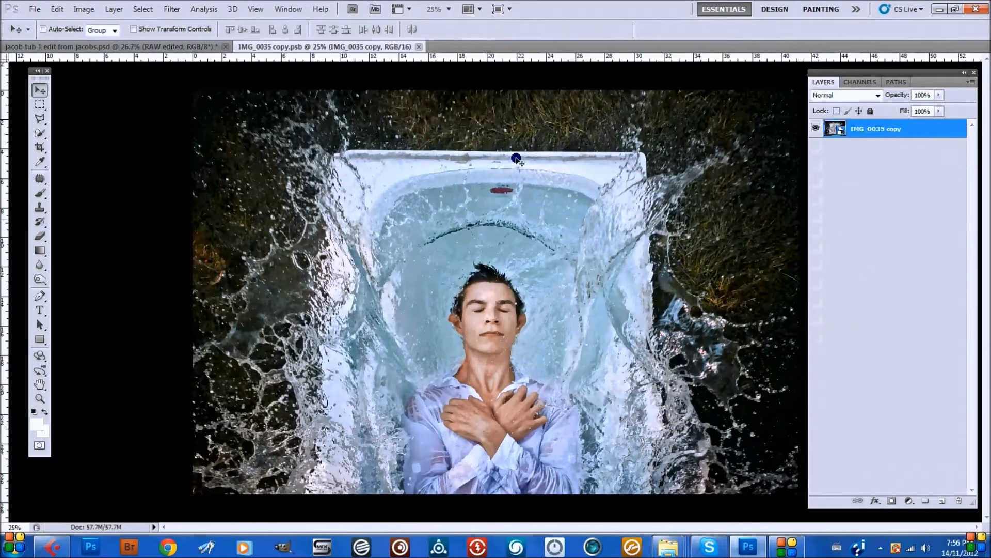
left_click(840, 136)
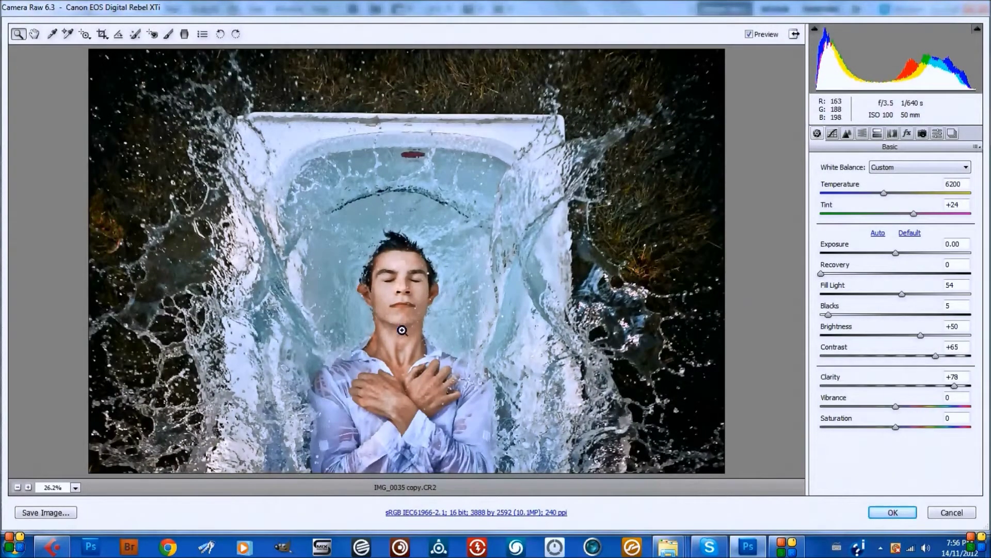
left_click(856, 318)
left_click(169, 34)
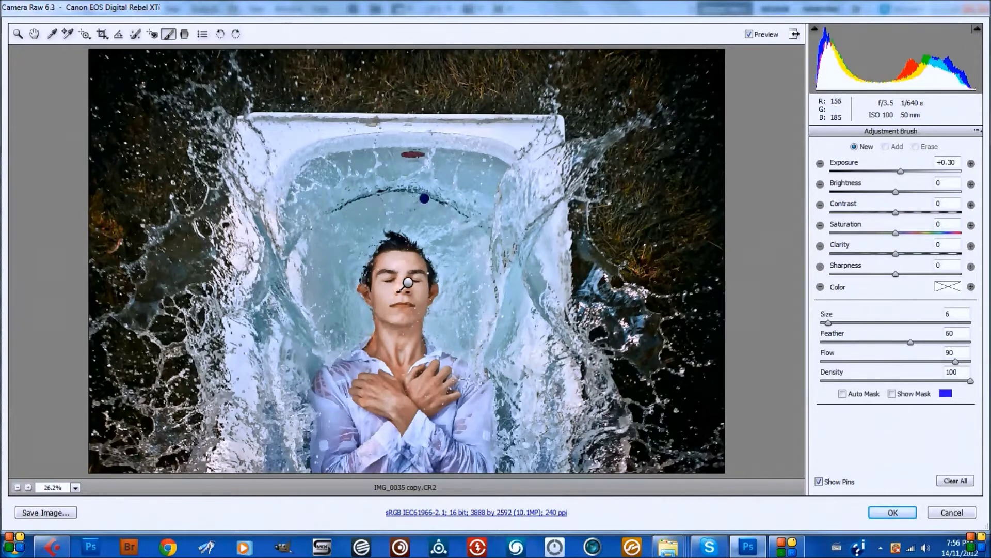
left_click(409, 283)
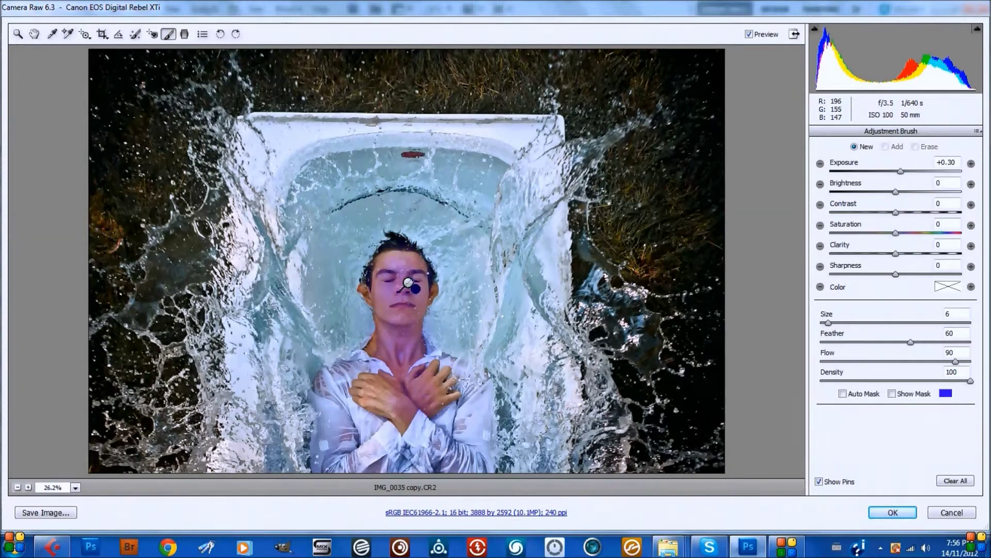
- Review the Basic, Tone Curve and Detail settings in Camera Raw, leave it, and close the IMG_0035 copy.psb document
left_click(36, 35)
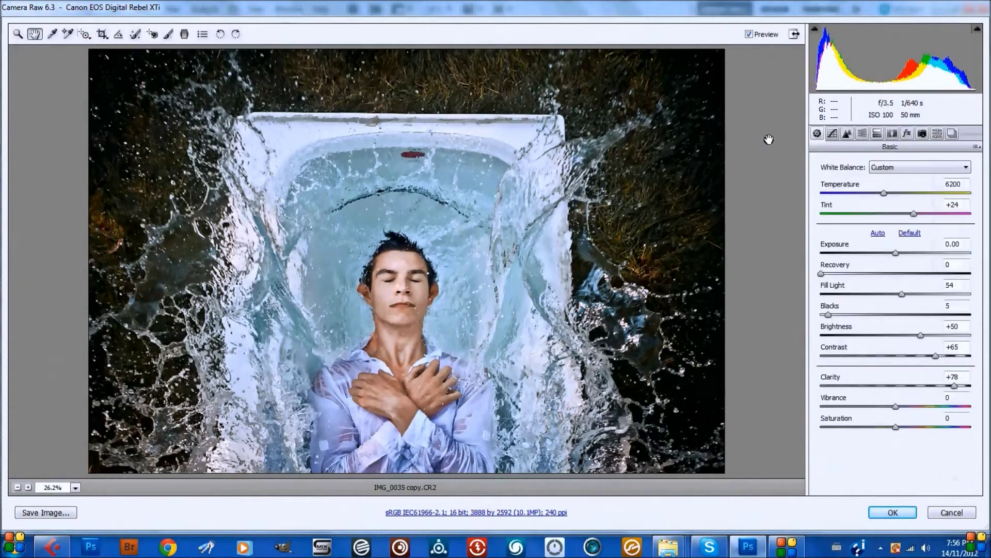
left_click(832, 134)
left_click(848, 134)
left_click(817, 134)
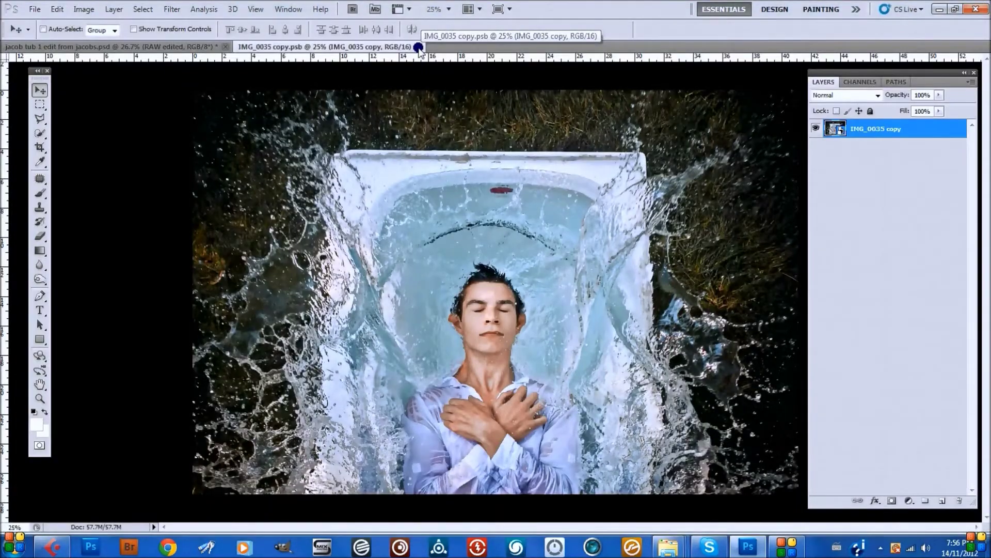
left_click(418, 47)
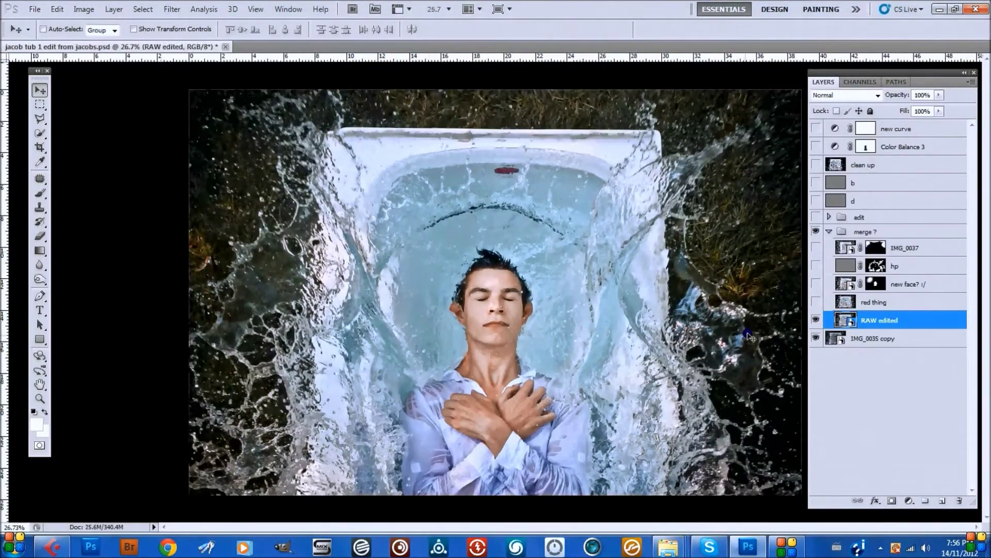
- Select the red thing layer and make it visible to cover the red mark in the tub
left_click(883, 304)
left_click(816, 302)
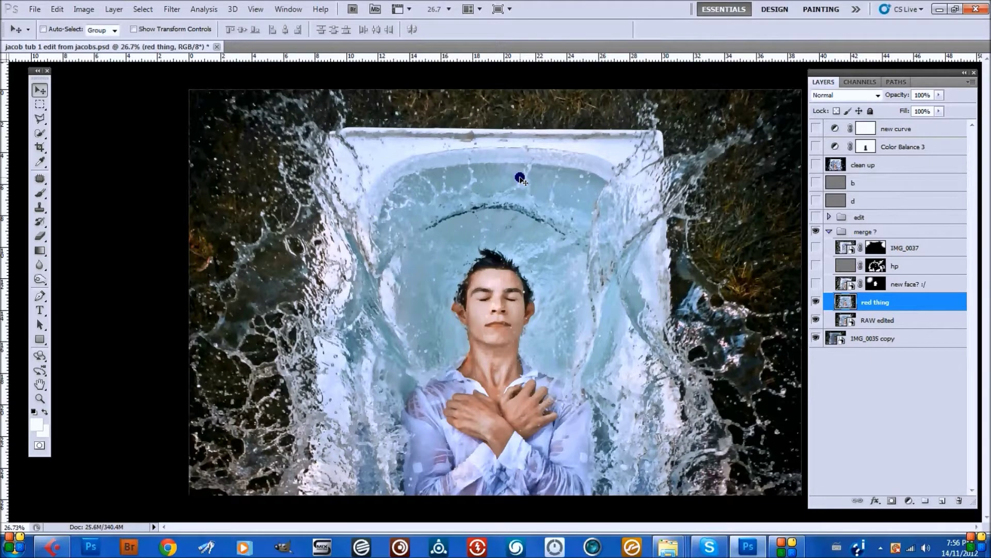
- Show the "new face? :/" layer, compare the face with and without it, and hide the layer again
left_click(902, 284)
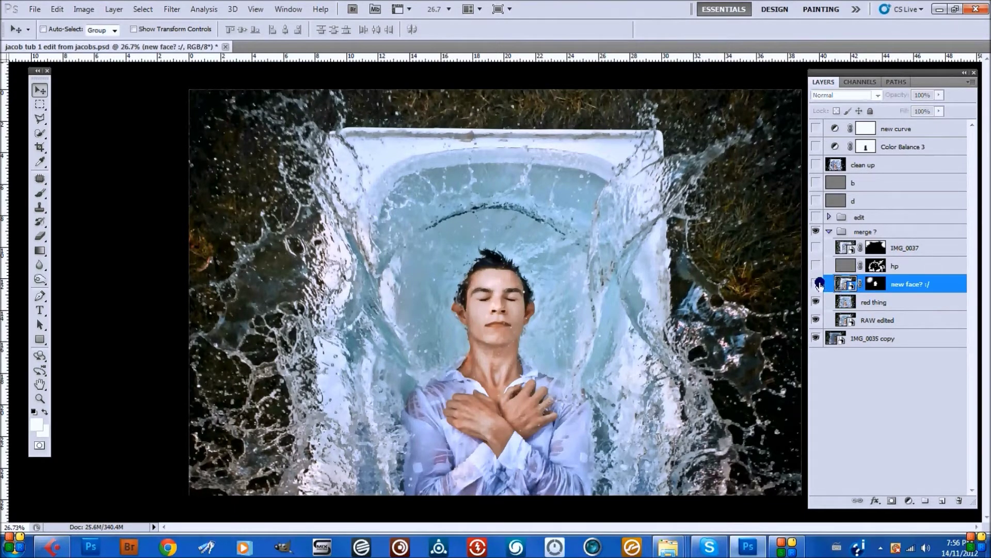
left_click(816, 284)
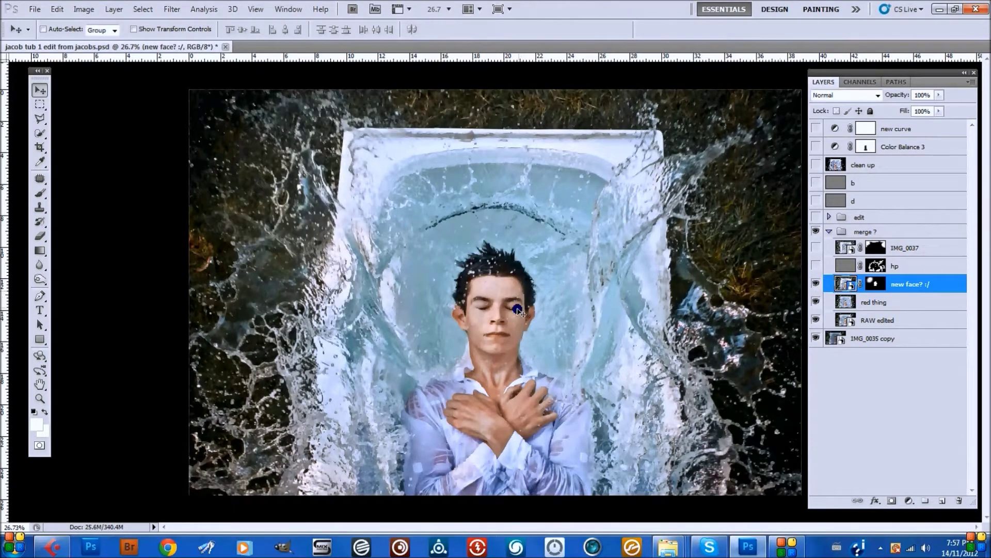
scroll(503, 321, "up", 3)
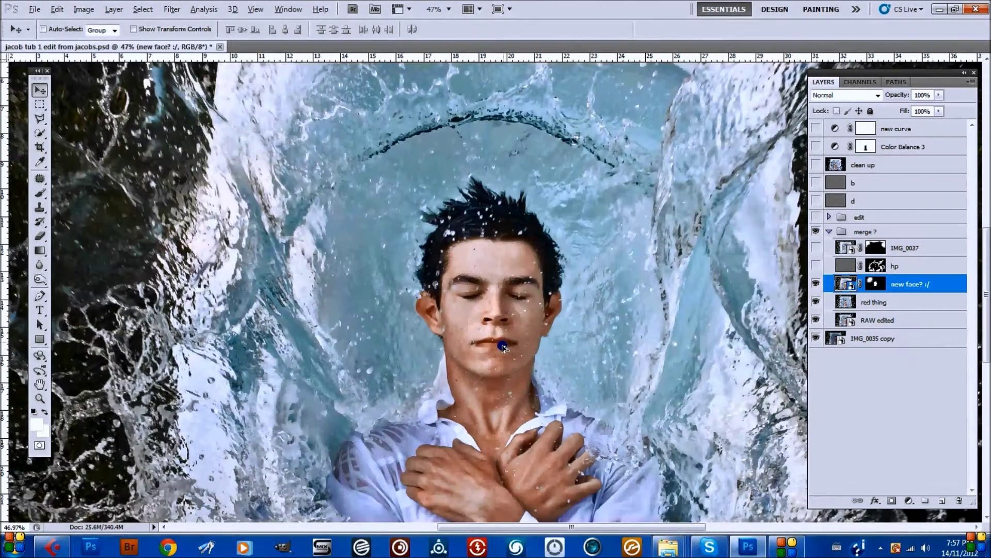
scroll(490, 398, "up", 4)
left_click(816, 284)
left_click(816, 283)
scroll(597, 362, "down", 3)
scroll(597, 361, "down", 2)
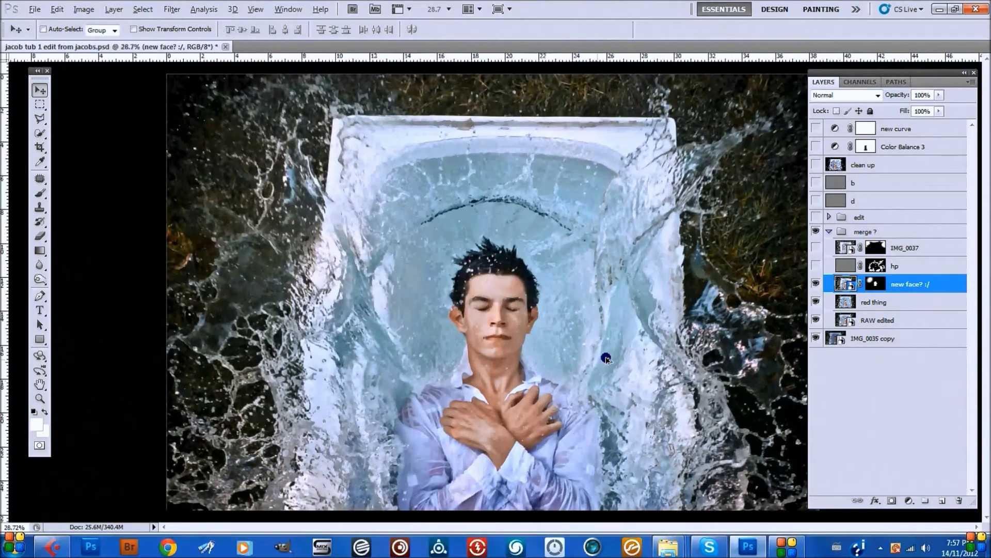
left_click(815, 283)
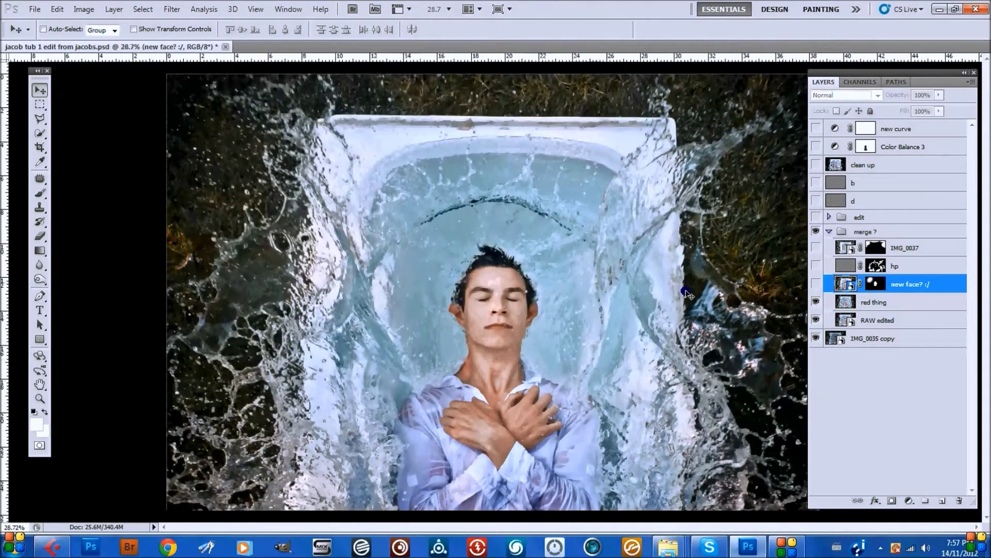
- Make the hp layer visible and compare the result with the IMG_0035 copy layer on its own
left_click(914, 266)
left_click(816, 265)
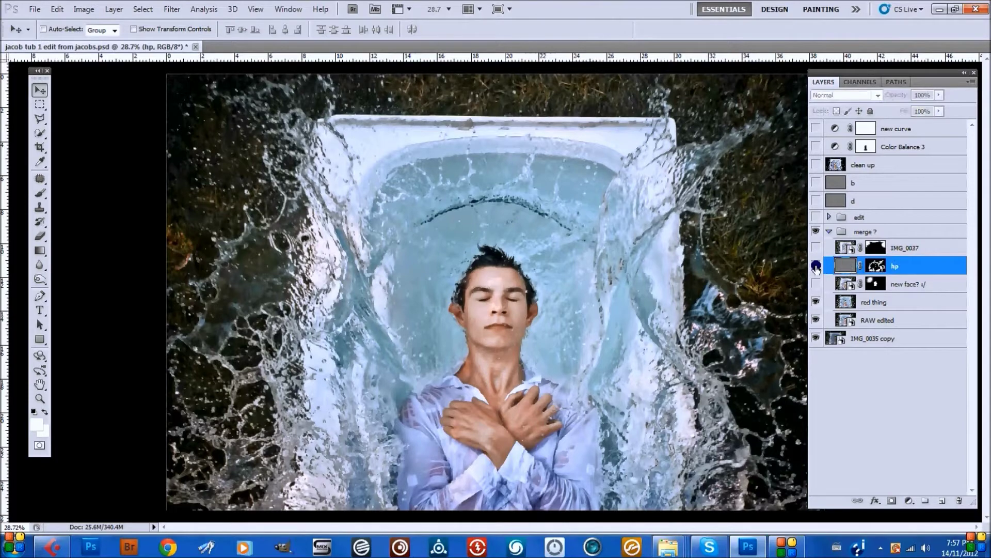
left_click(172, 9)
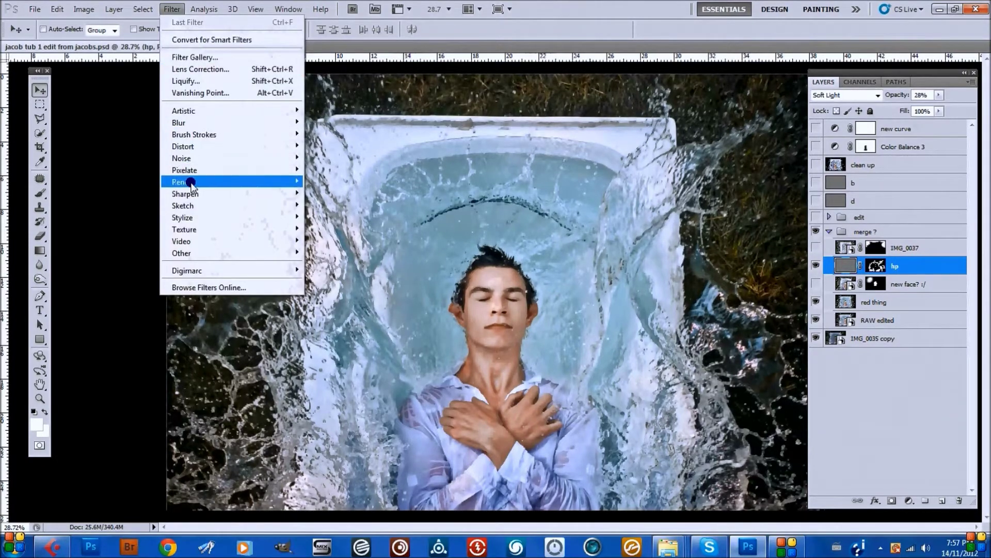
left_click(149, 53)
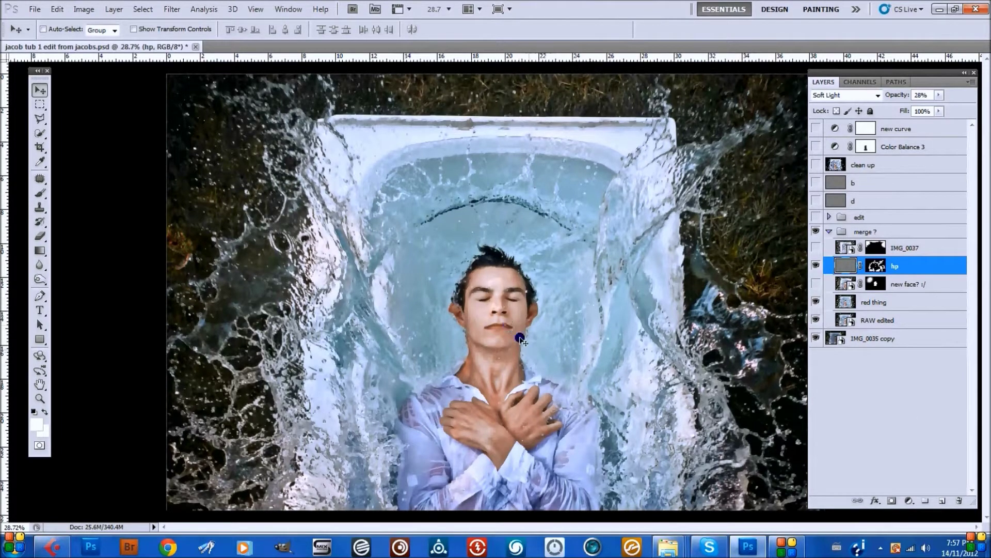
left_click(817, 338, "alt")
left_click(818, 340, "alt")
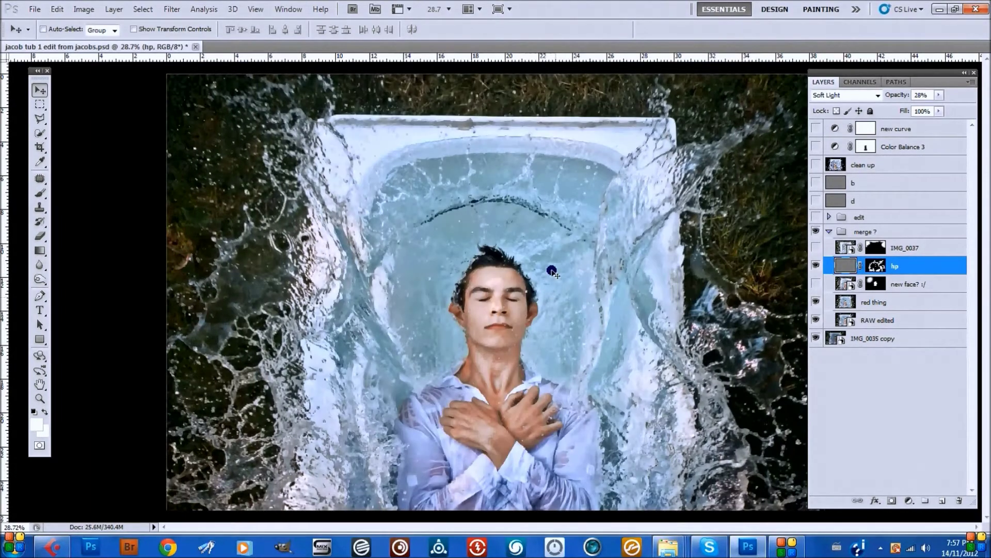
- Set the hp layer to Normal blending at 100% opacity and disable its layer mask to expose the high-pass detail
left_click(846, 95)
left_click(826, 101)
left_click_drag(897, 96, 989, 103)
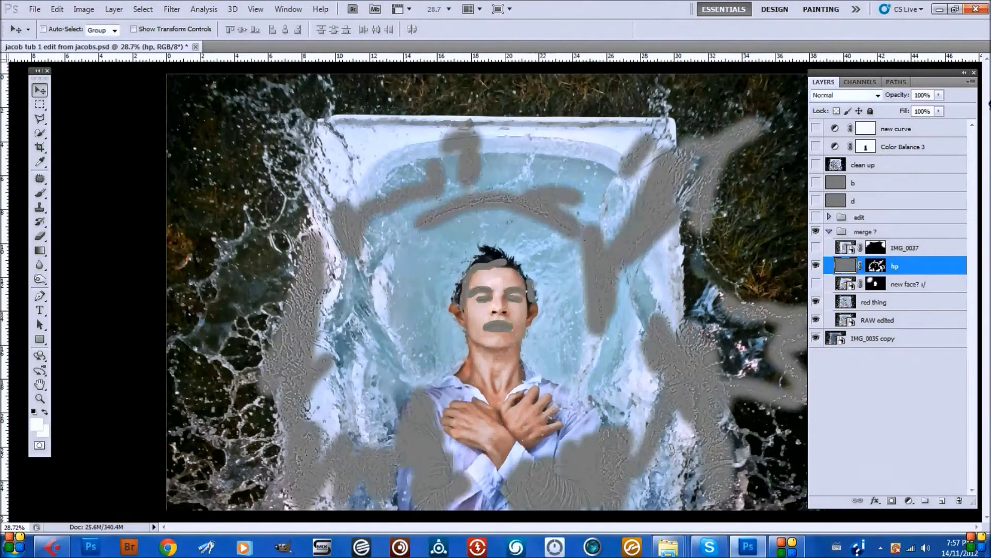
right_click(876, 266)
left_click(891, 264)
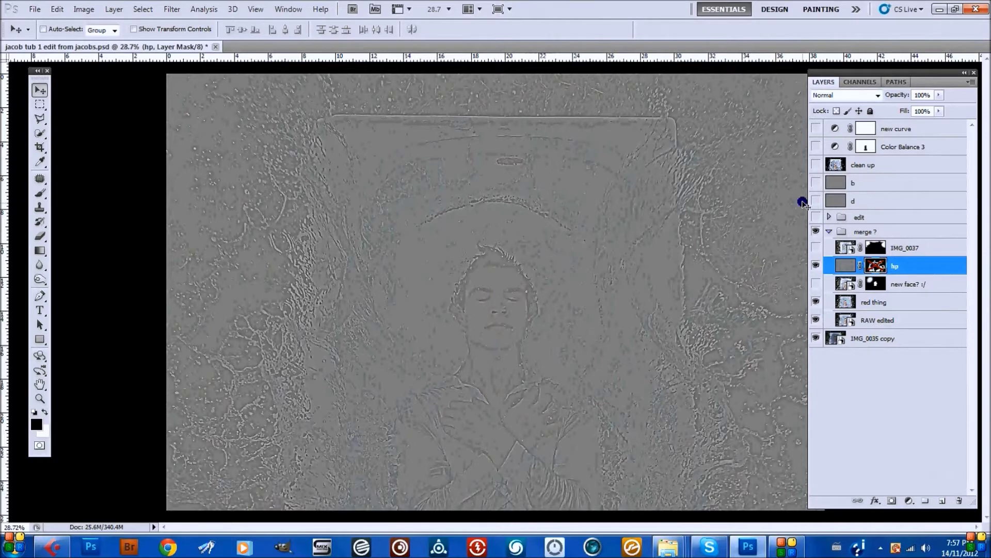
- Enable the hp layer's mask again and change the layer's blend mode to Soft Light
left_click(874, 270)
left_click(852, 96)
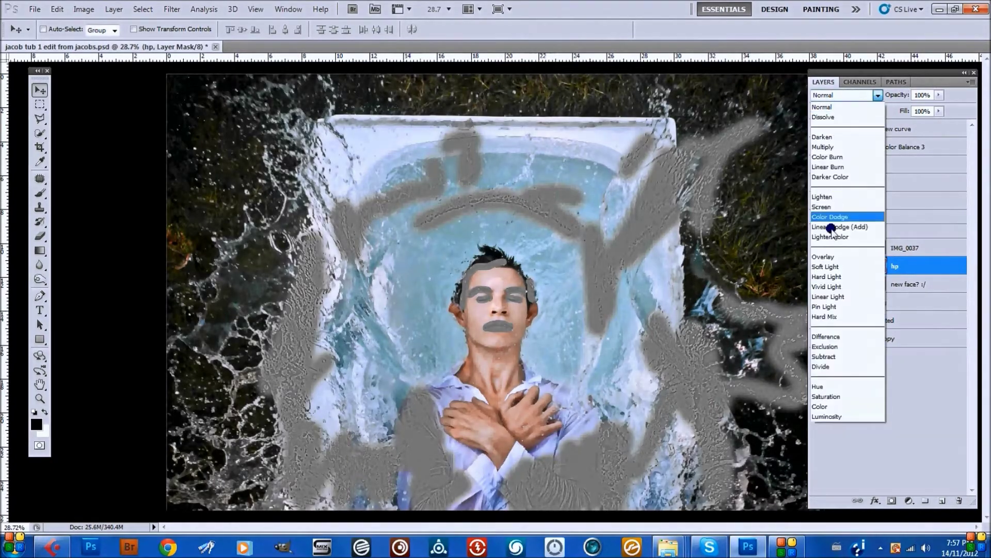
key("Escape")
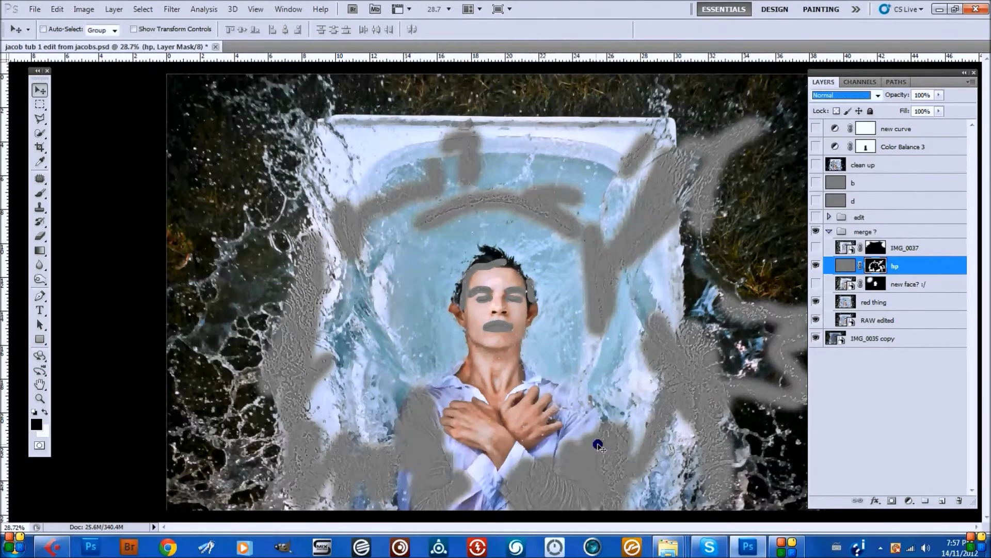
left_click(847, 95)
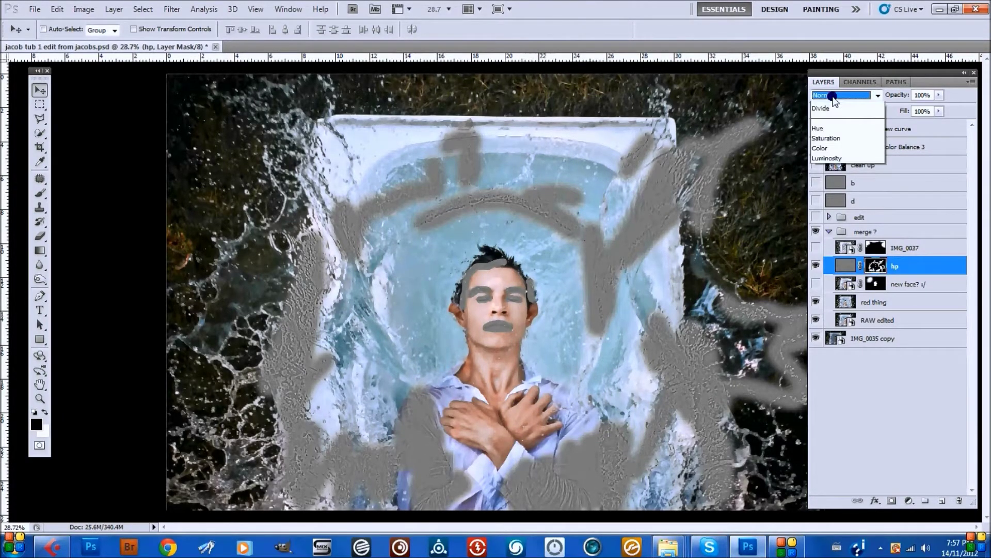
left_click(847, 263)
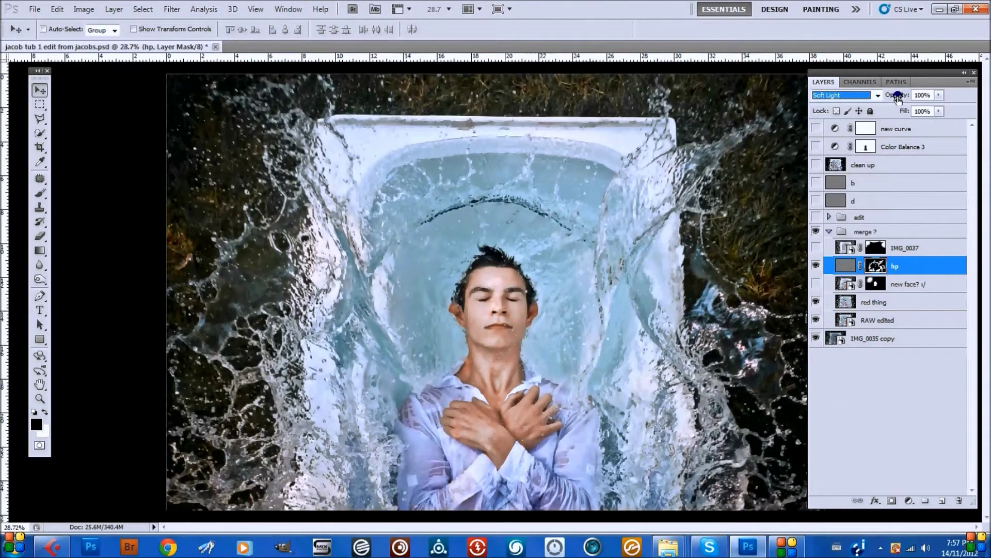
- Step back through the history to undo the hp layer's blend mode, opacity and mask changes, and reselect the hp layer
key("ctrl+z")
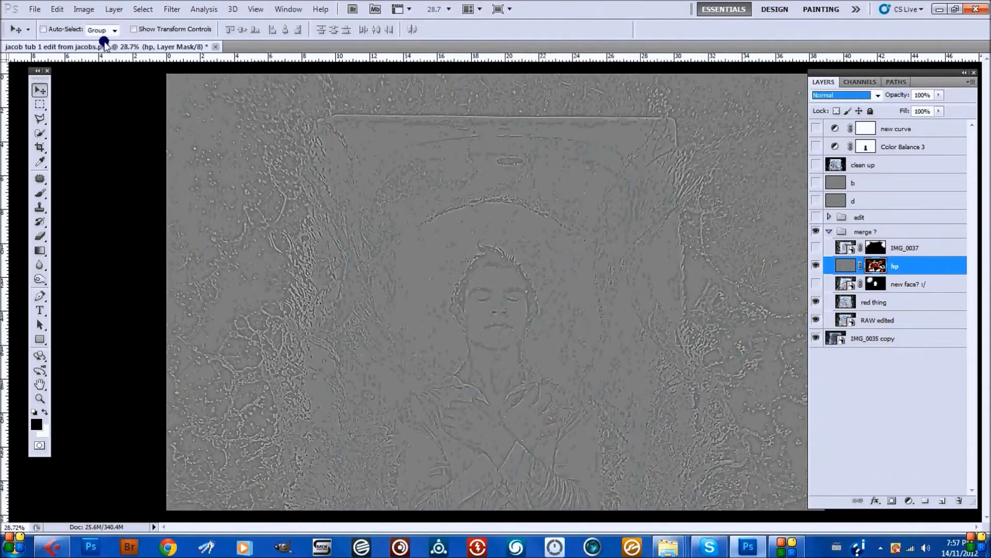
left_click(82, 10)
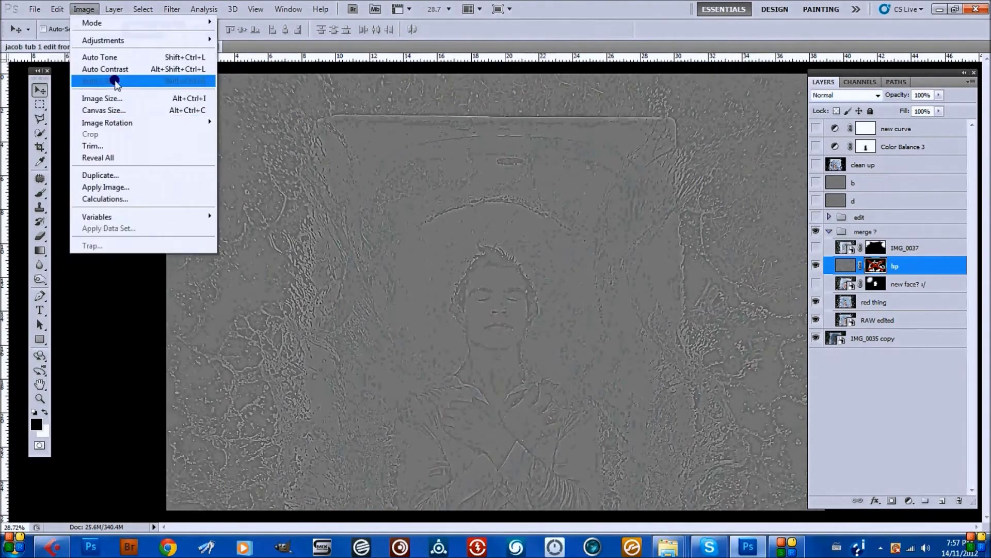
mouse_move(57, 10)
left_click(69, 42)
left_click(57, 9)
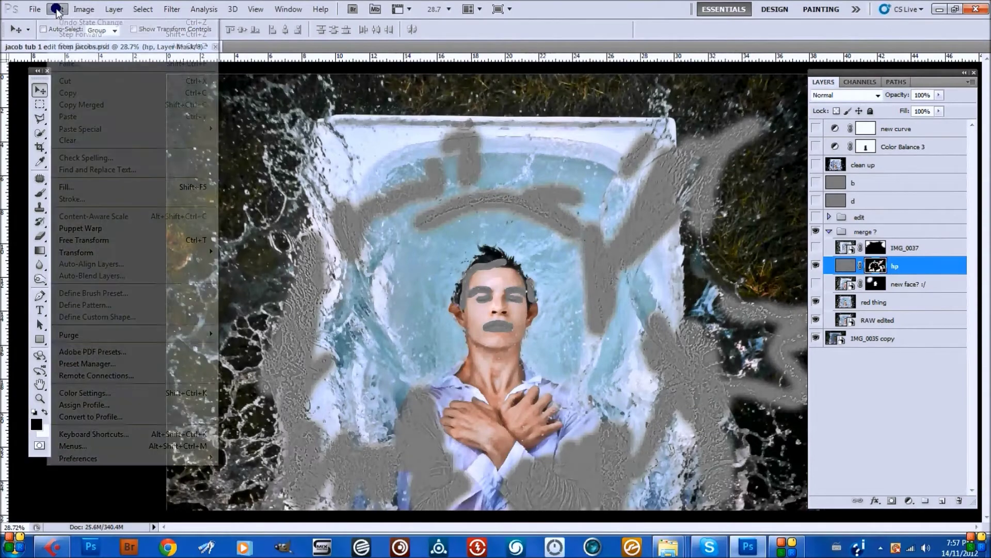
left_click(69, 40)
left_click(57, 10)
left_click(69, 41)
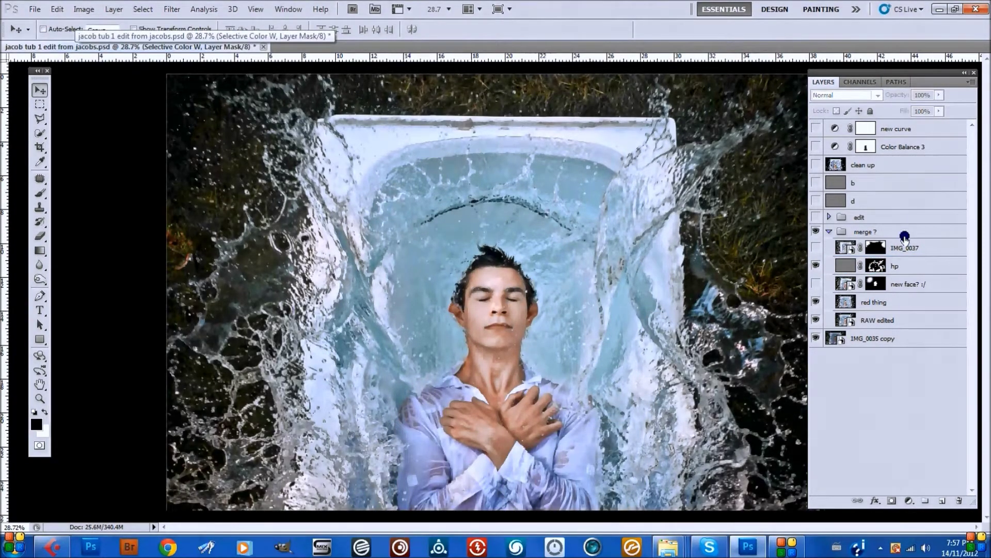
left_click(901, 264)
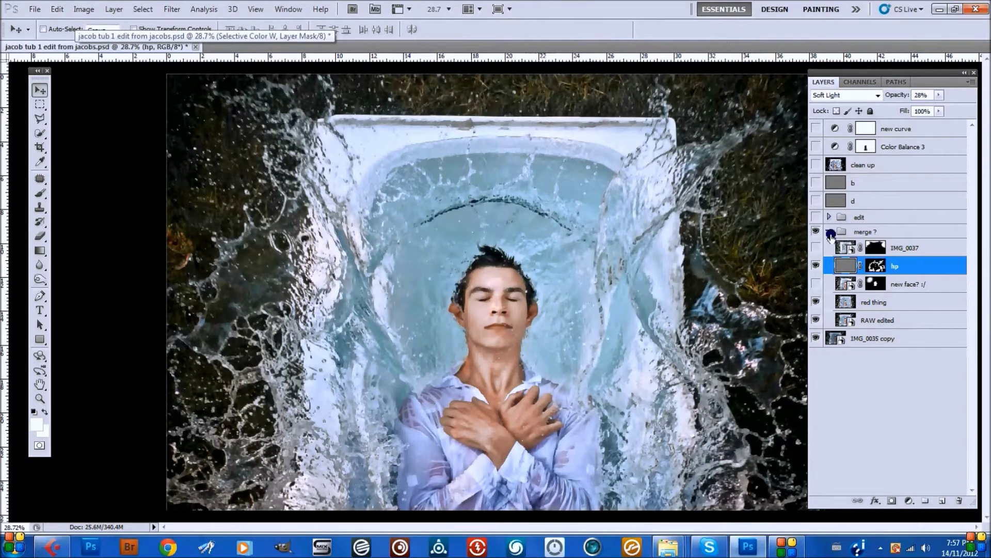
- Toggle the IMG_0037 layer's visibility to compare the surroundings of the tub with and without its extra water
left_click(901, 248)
left_click(816, 248)
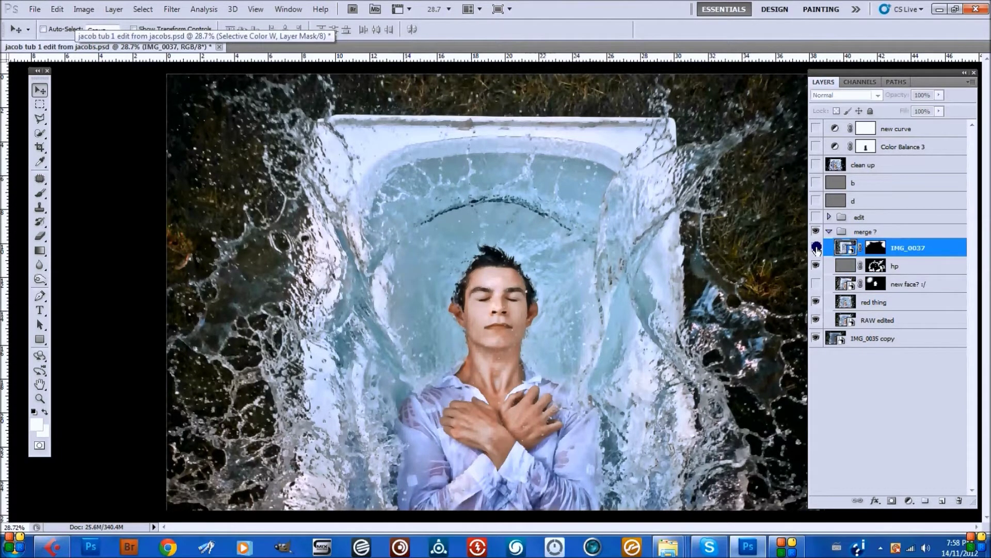
left_click(816, 247)
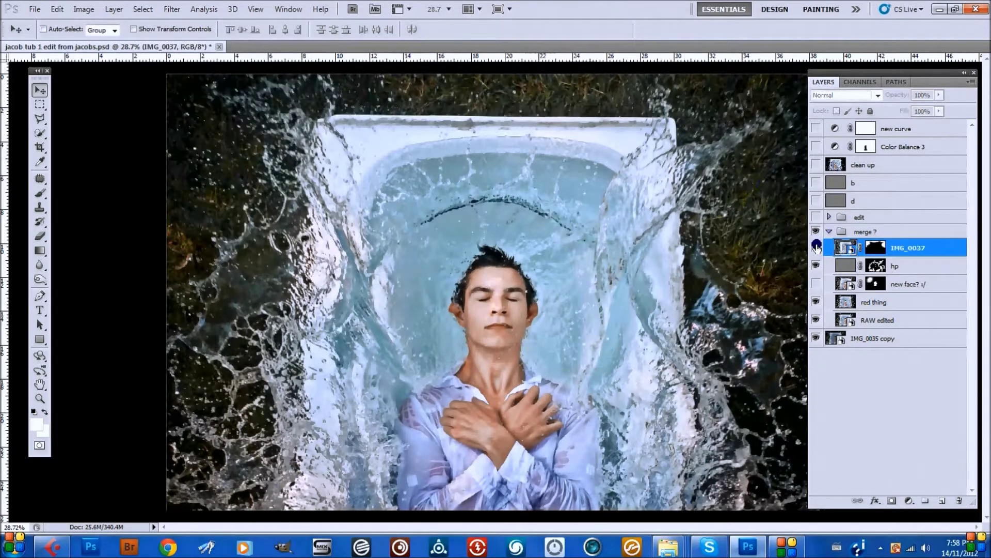
left_click(814, 248)
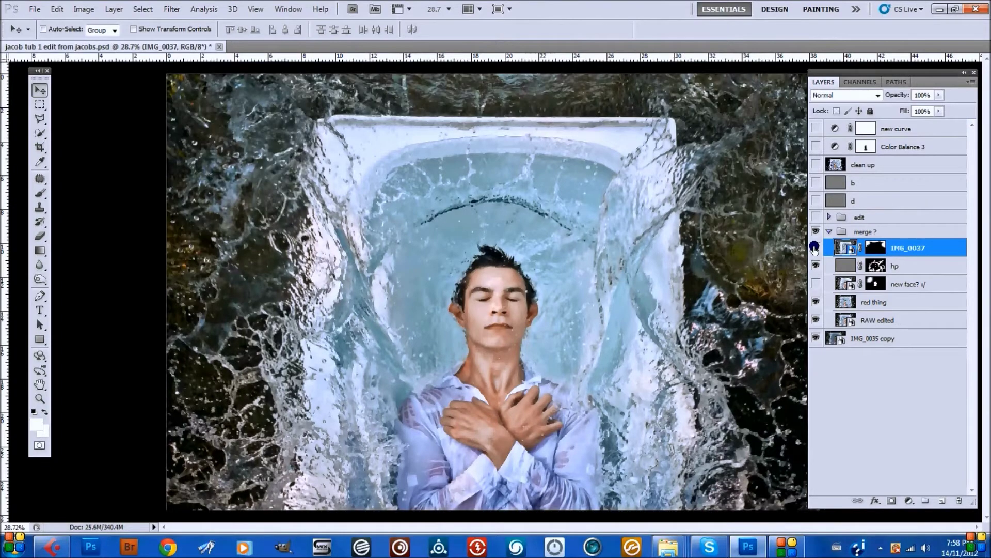
left_click(815, 248)
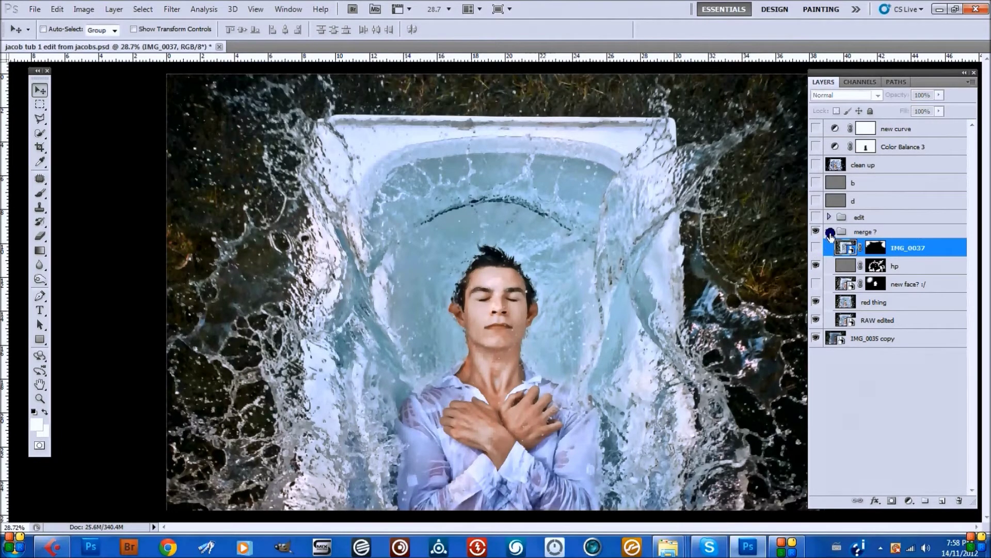
- Collapse the merge ? group, expand the edit group, and make its Selective Color 2 layer visible, checking its Reds settings
left_click(830, 232)
left_click(828, 217)
scroll(836, 227, "down", 4)
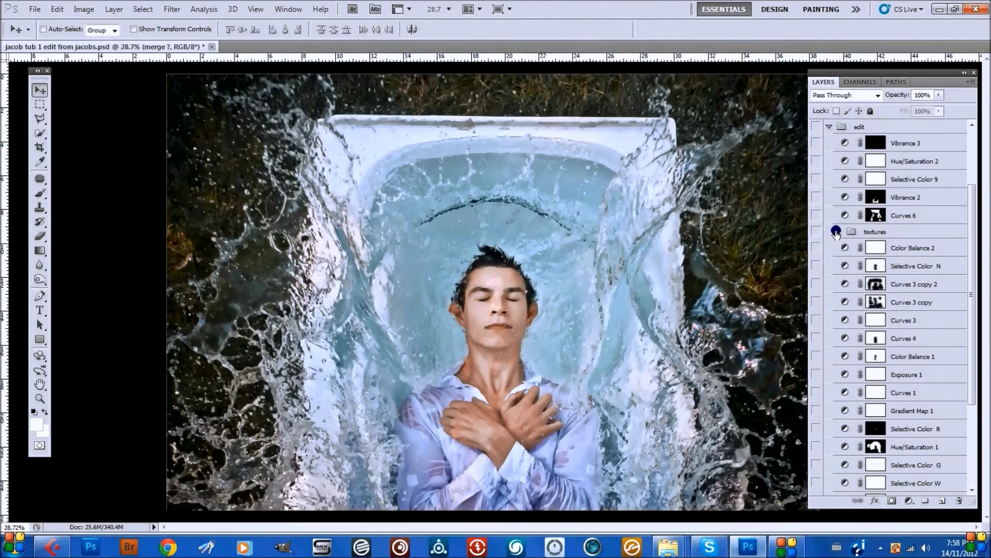
scroll(831, 222, "up", 1)
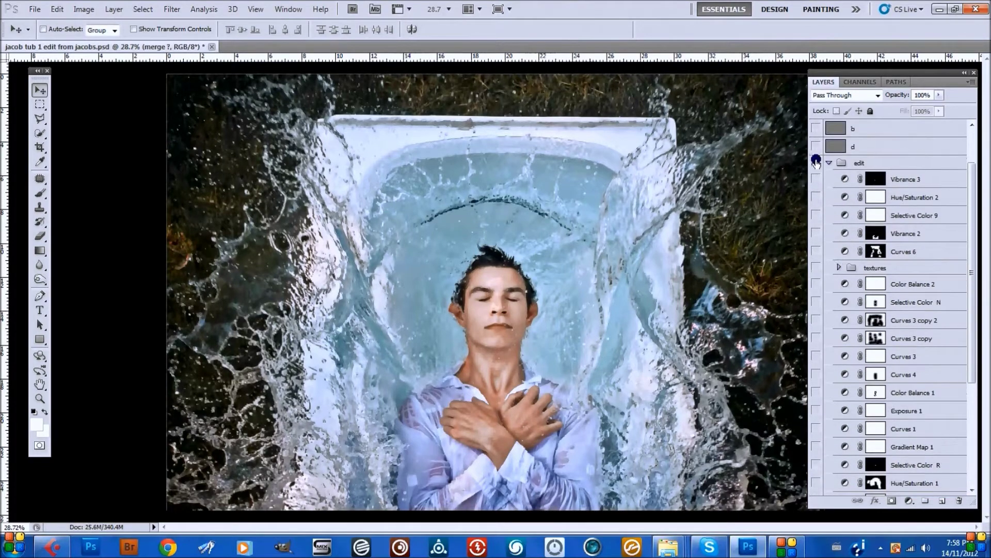
scroll(847, 310, "down", 9)
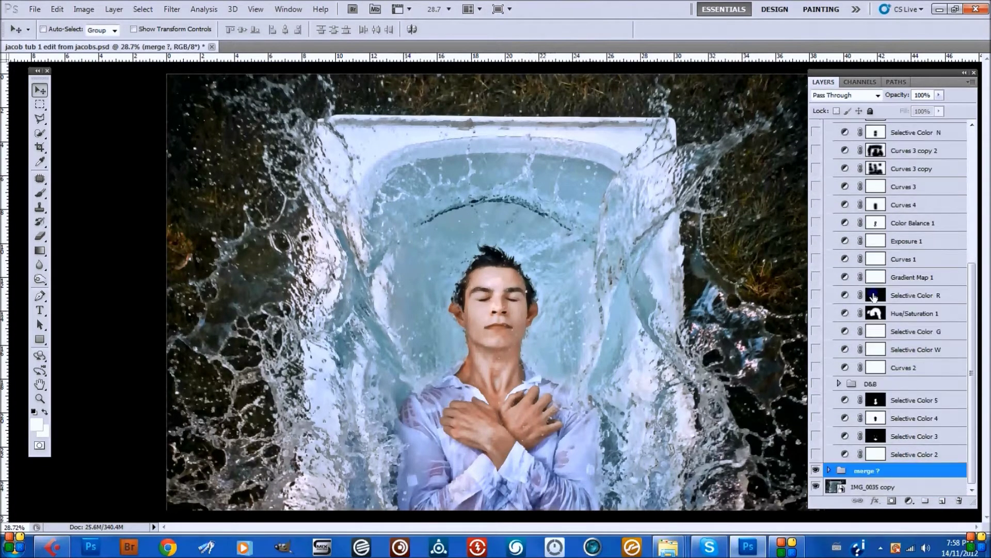
left_click(816, 455)
double_click(847, 455)
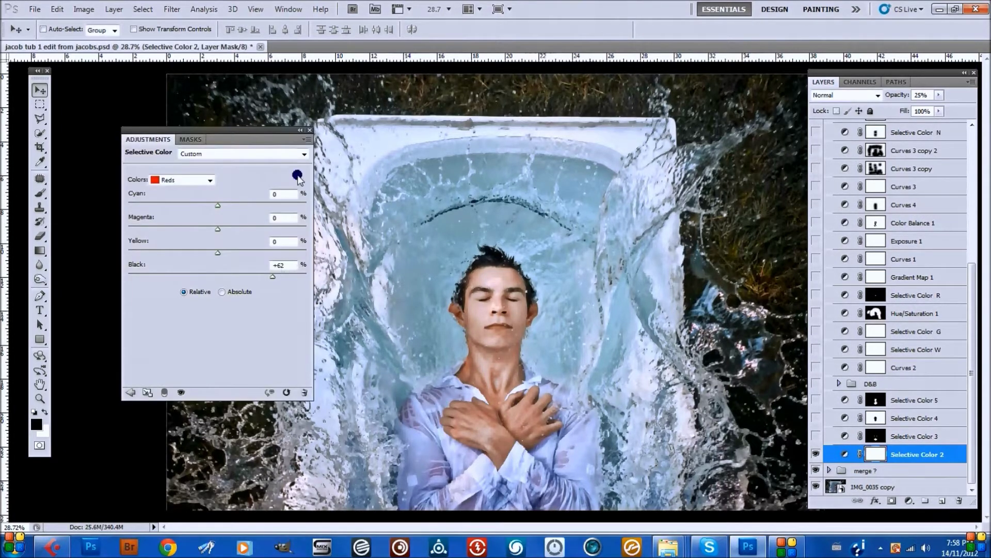
left_click(310, 129)
- Compare the skin tones up close with the Selective Color 2 layer on and off, and review its Reds adjustment
scroll(500, 361, "up", 2)
scroll(499, 360, "up", 3)
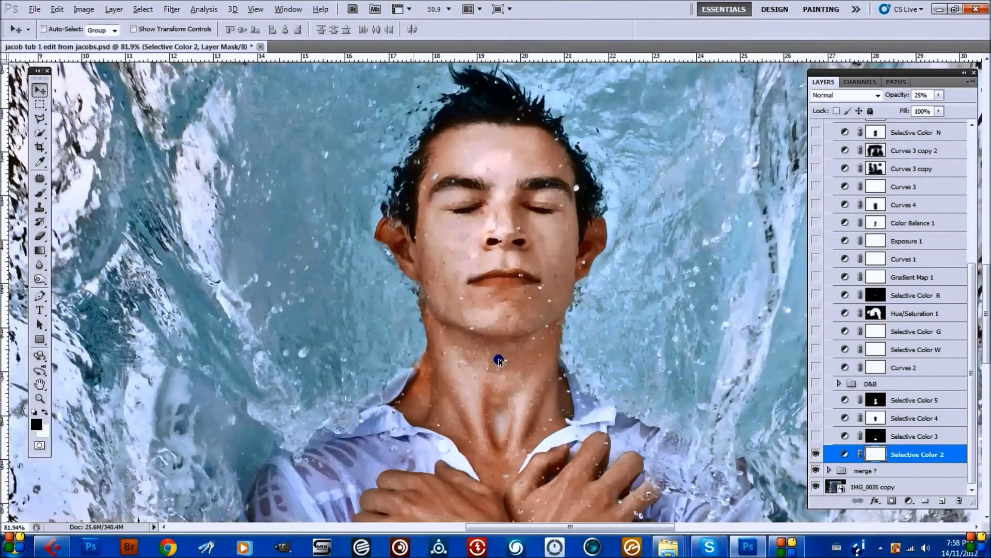
left_click(816, 454)
left_click(816, 454)
left_click(816, 454)
left_click(816, 454)
left_click(817, 454)
left_click(816, 454)
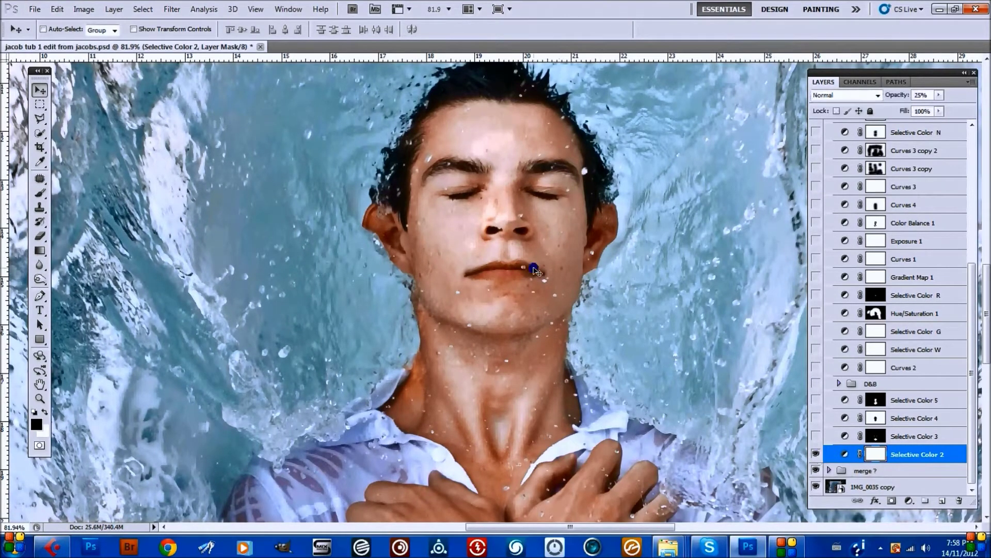
scroll(531, 211, "down", 3)
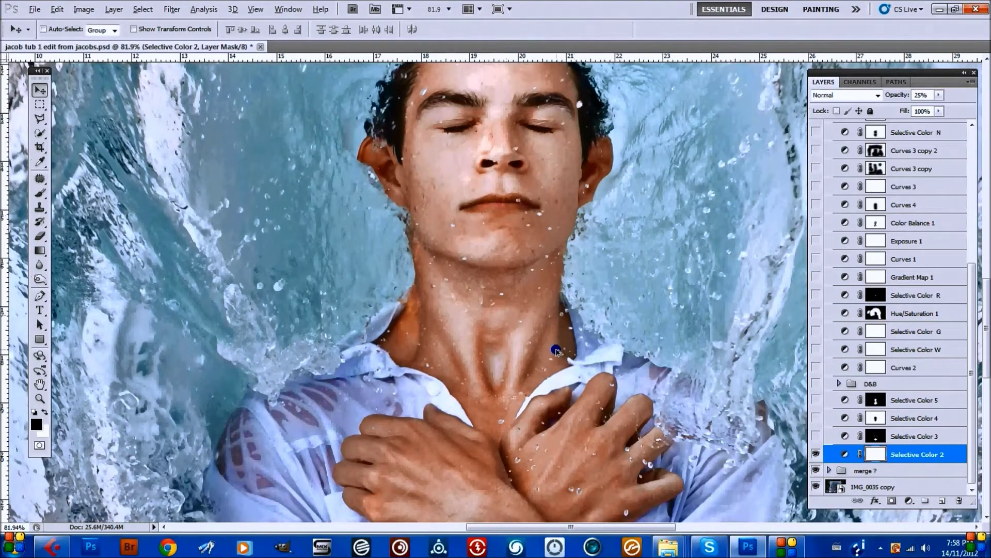
scroll(557, 351, "down", 3)
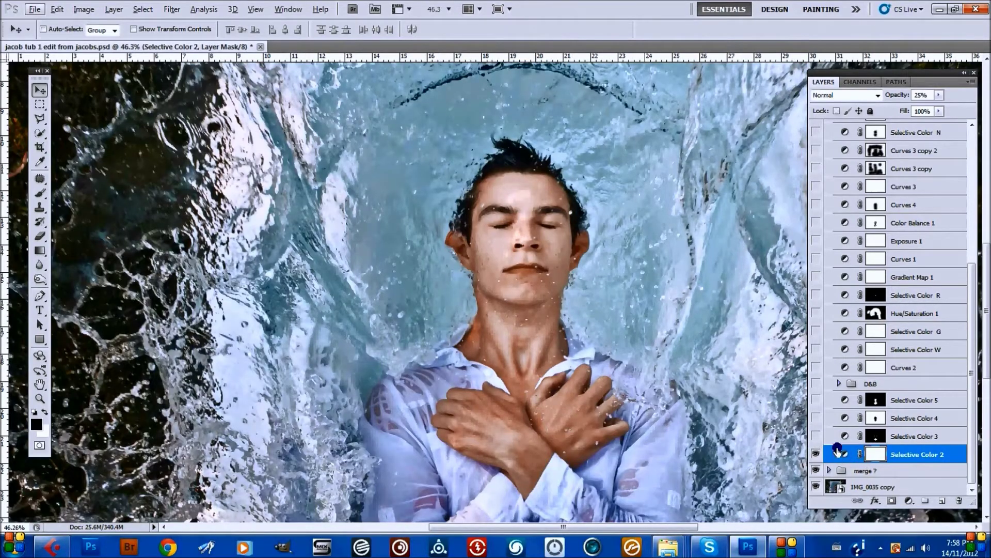
double_click(844, 453)
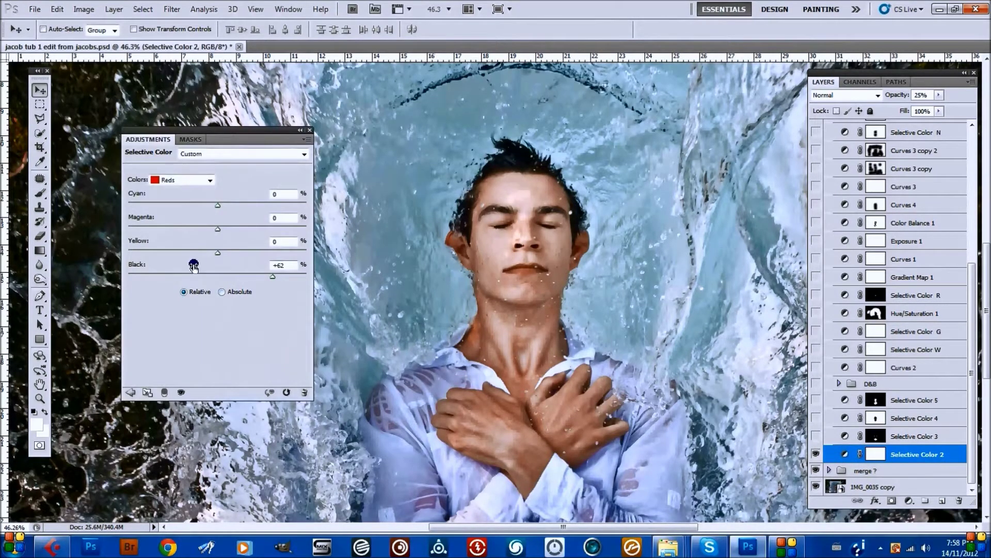
left_click(310, 131)
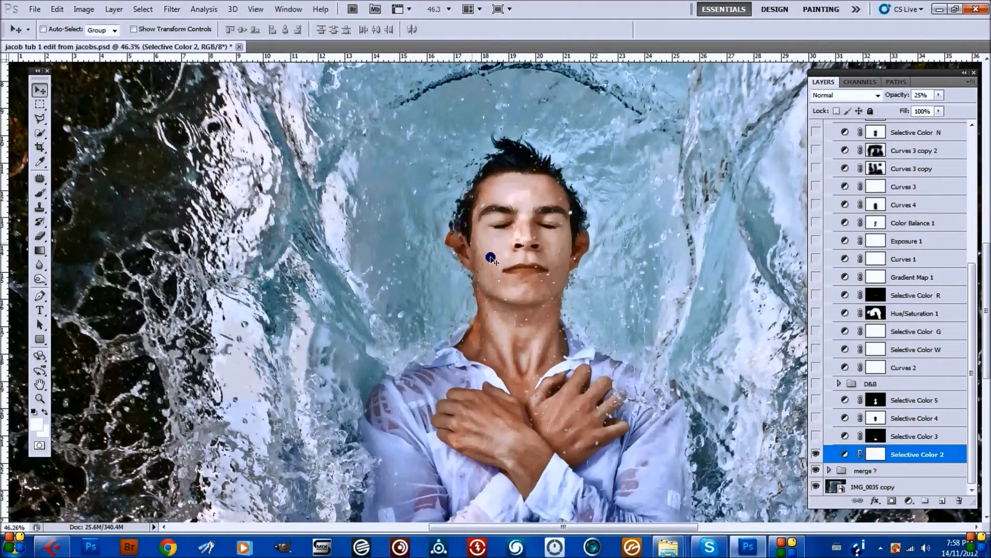
- Make the Selective Color 3 layer visible at 42% opacity and look at its adjustment settings
left_click(922, 438)
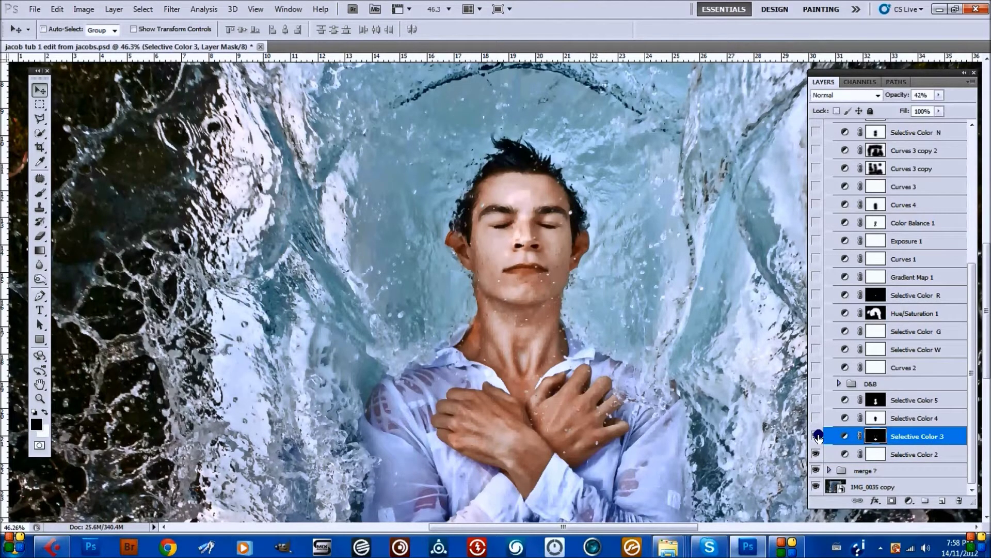
key("4")
key("2")
scroll(534, 330, "up", 2)
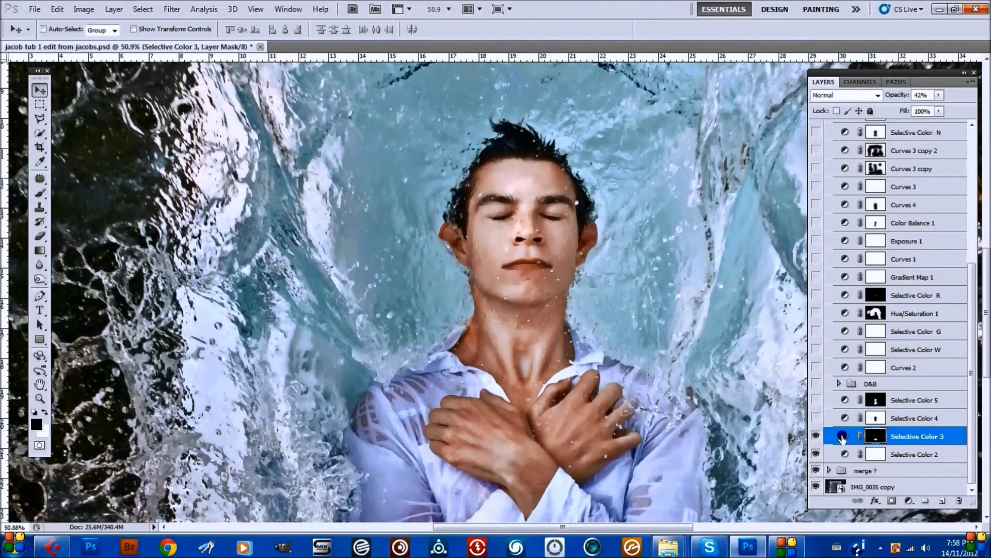
double_click(844, 436)
left_click(309, 130)
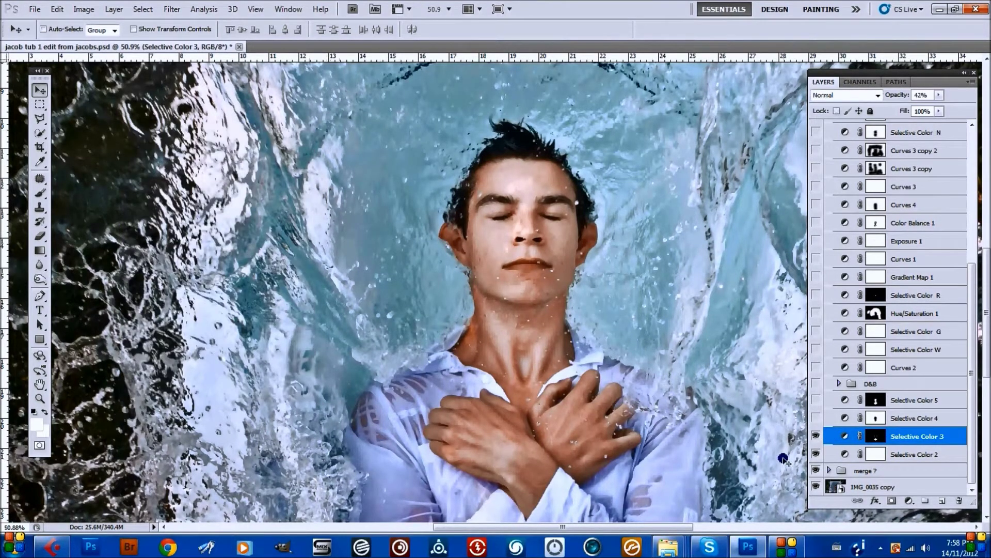
- Toggle the Selective Color 3 layer's visibility to compare the hands with and without the adjustment
left_click(814, 437)
left_click(815, 438)
left_click(816, 439)
left_click(816, 437)
- Make the Selective Color 4 layer visible and compare the water color with and without it
left_click(835, 420)
left_click(816, 418)
left_click(817, 418)
left_click(817, 418)
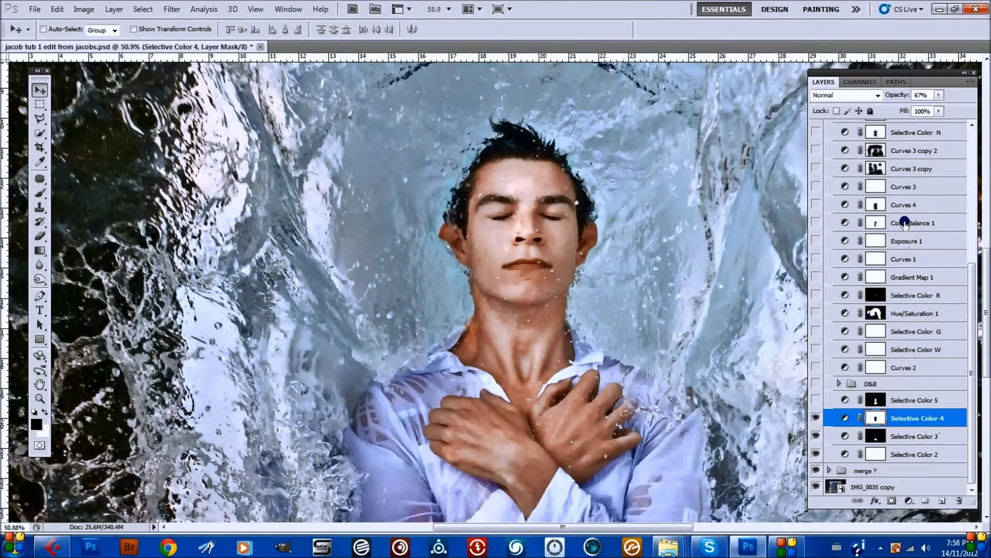
scroll(904, 222, "up", 3)
scroll(909, 309, "down", 3)
left_click_drag(597, 220, 513, 256)
left_click(815, 418)
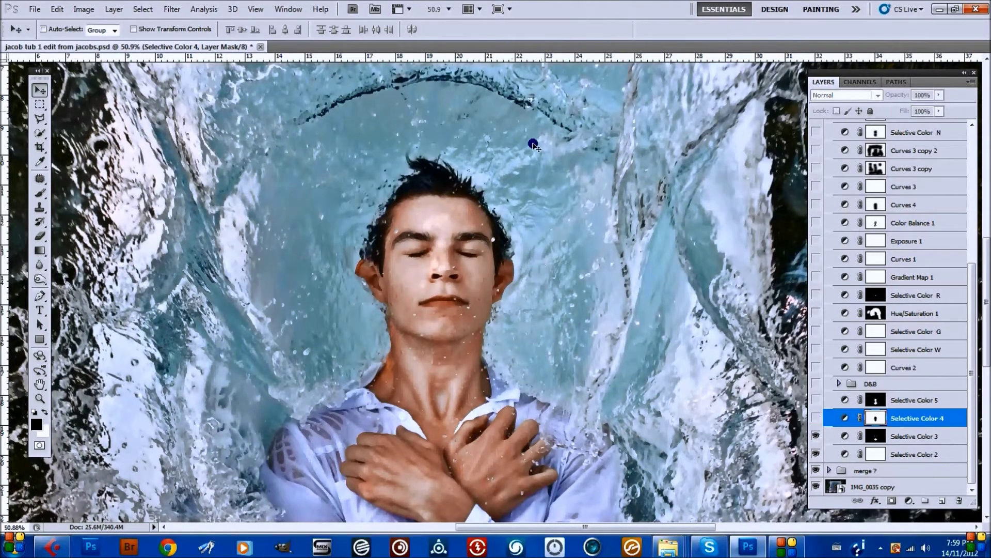
left_click_drag(376, 98, 386, 137)
left_click(815, 419)
- Examine the Greens values in the Selective Color 4 layer's adjustment settings
double_click(845, 418)
left_click(209, 179)
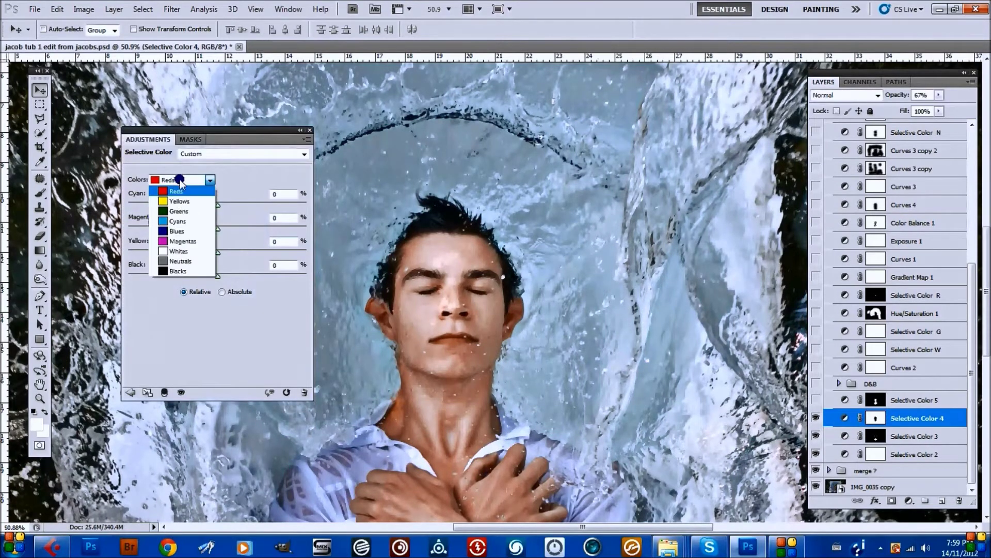
left_click(174, 210)
left_click_drag(218, 205, 260, 206)
left_click_drag(266, 275, 304, 278)
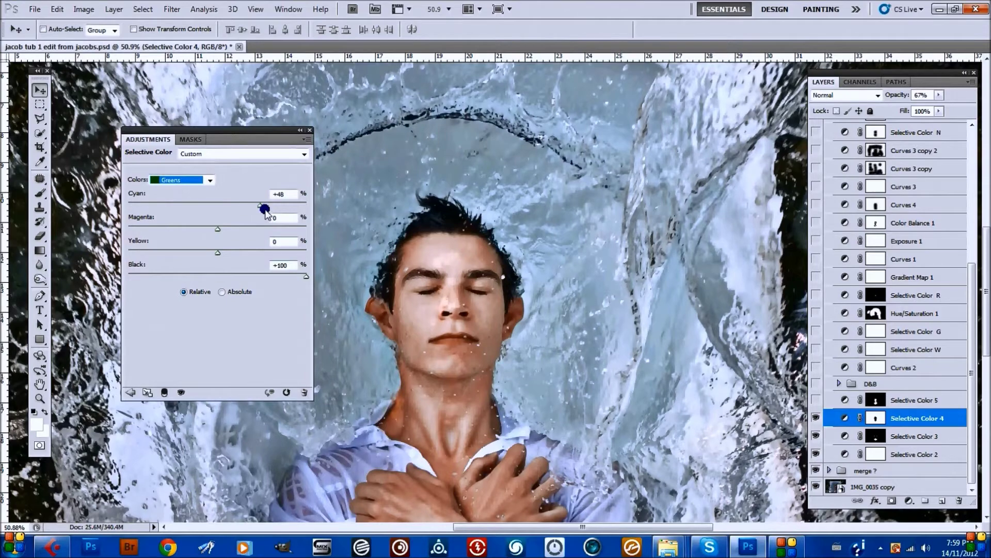
left_click(308, 131)
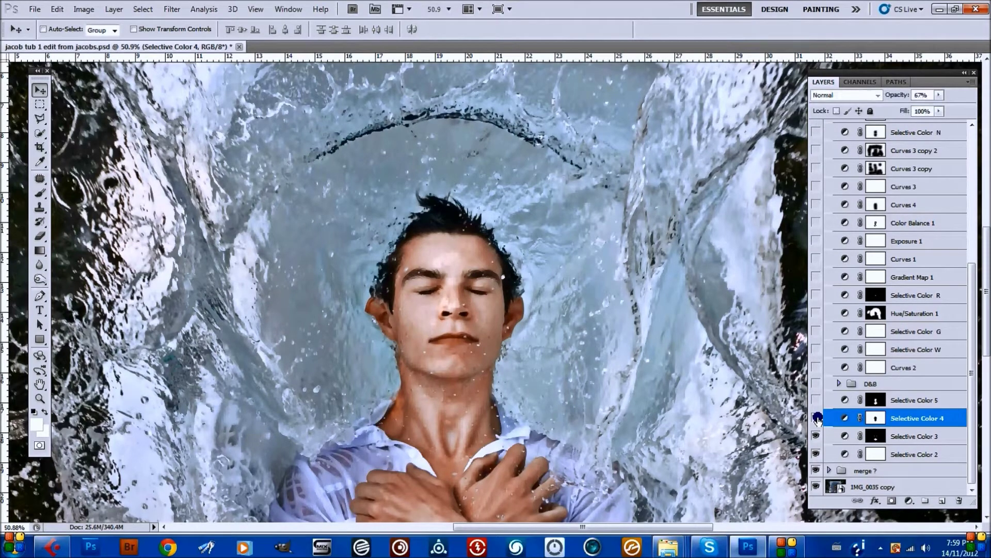
- Make the Selective Color 5 layer visible and examine its Whites adjustment
left_click(900, 401)
left_click(816, 400)
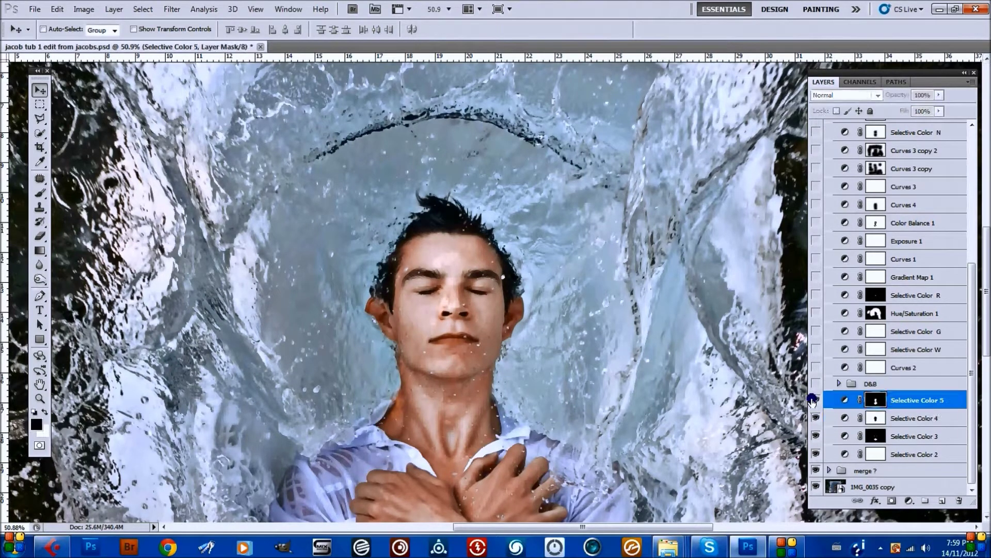
double_click(845, 401)
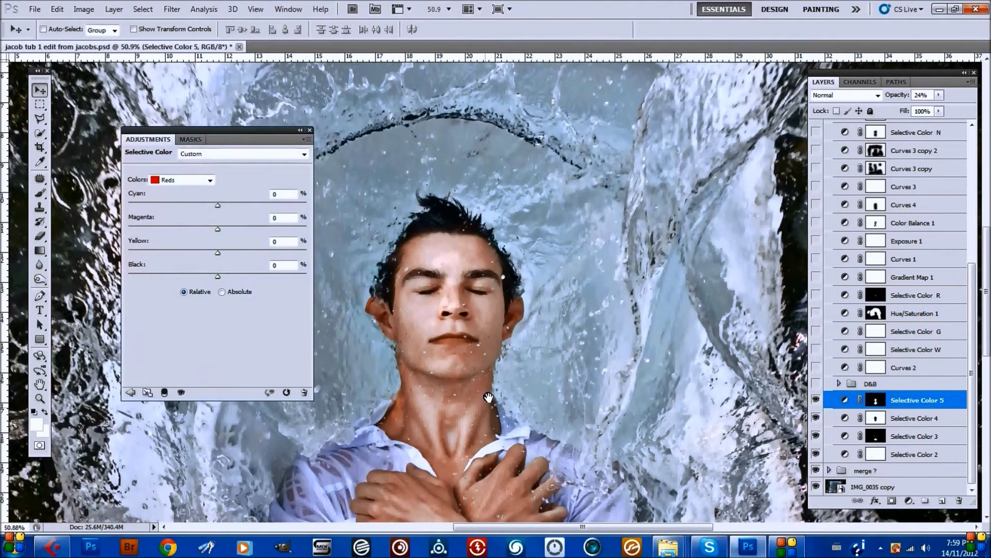
left_click_drag(488, 398, 527, 281)
left_click(186, 181)
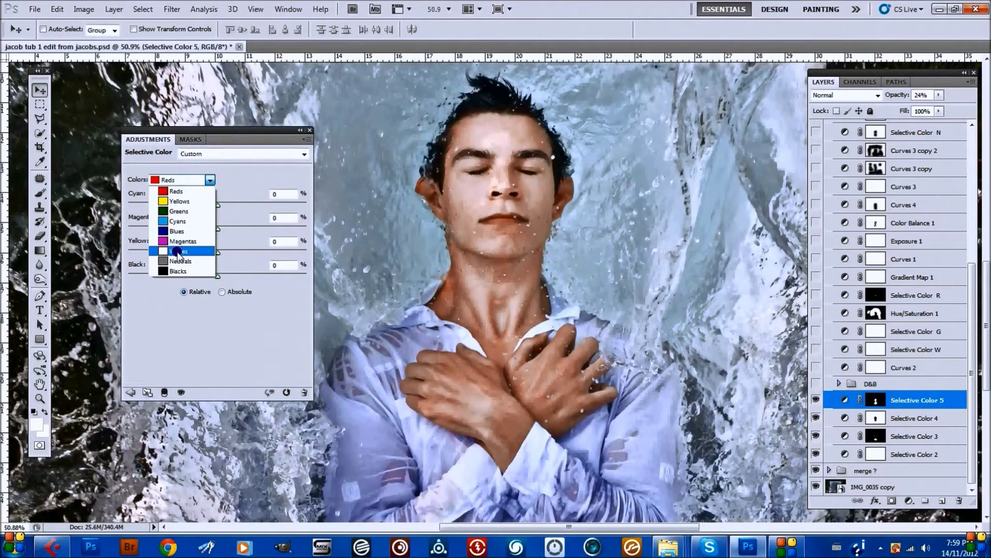
left_click(177, 252)
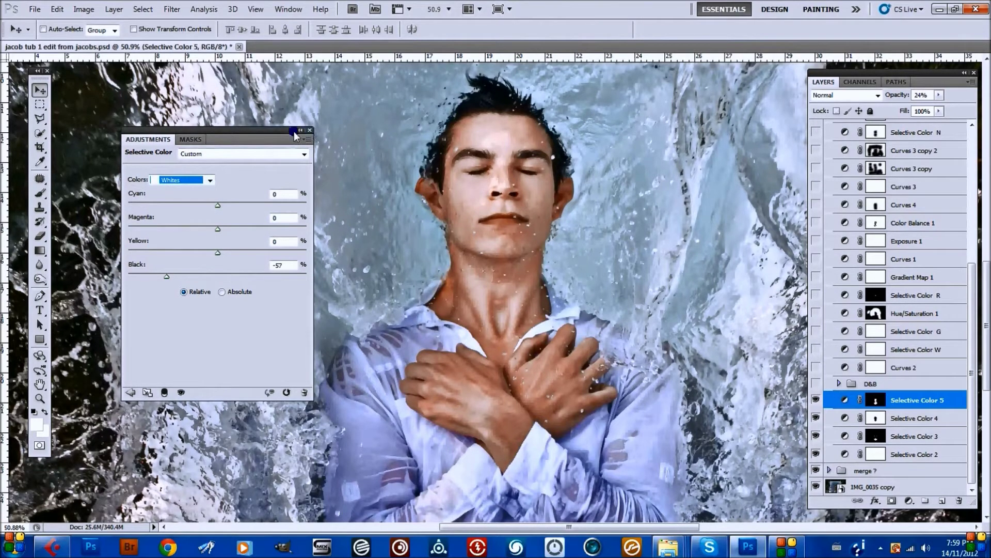
left_click_drag(295, 134, 289, 129)
left_click(505, 180)
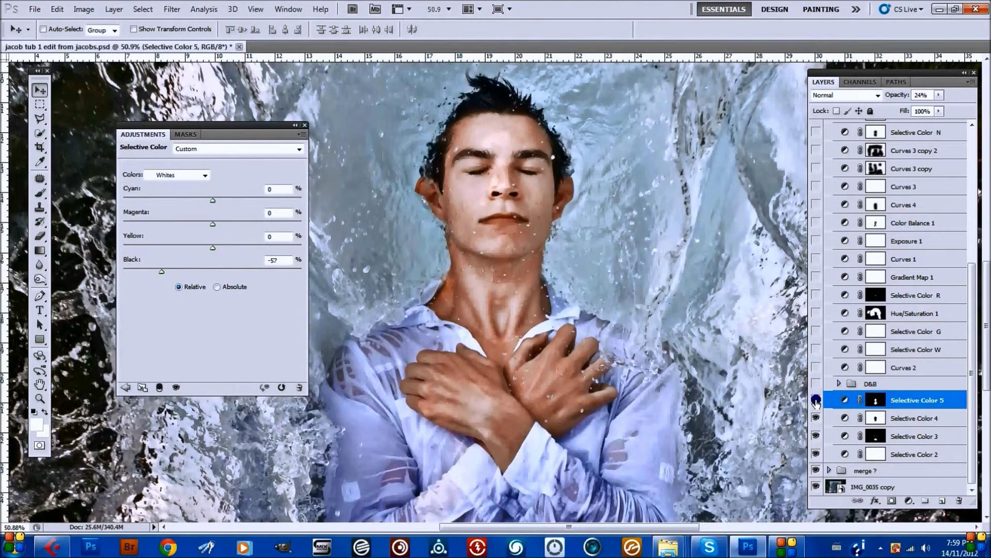
left_click(305, 125)
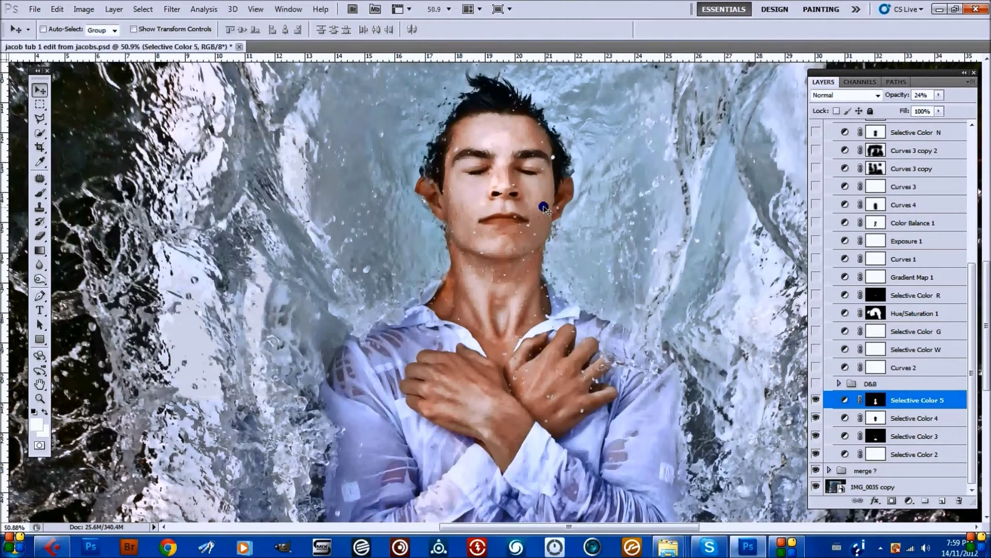
- Compare the face up close with and without the Selective Color 5 layer, and raise the layer's opacity to 100%
scroll(504, 204, "up", 3)
left_click_drag(505, 202, 492, 313)
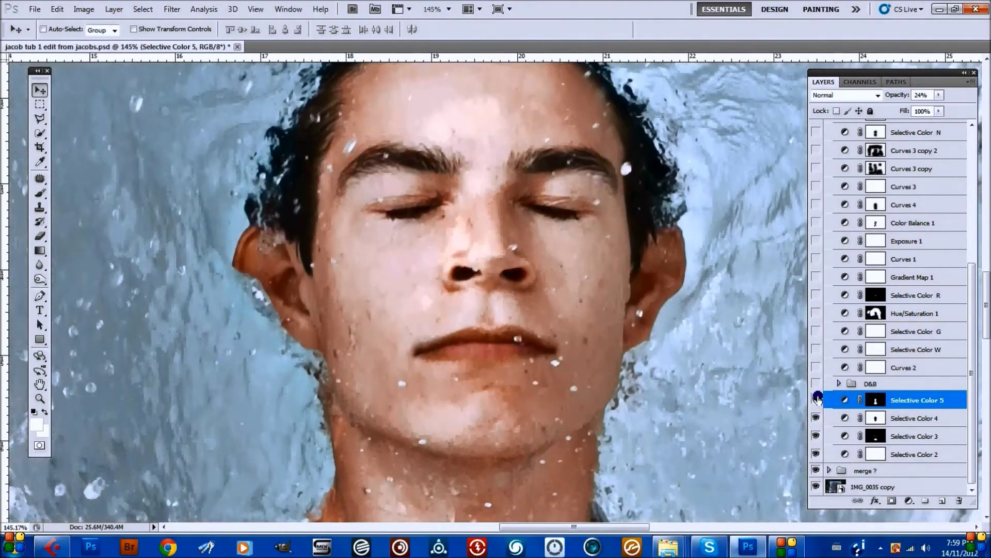
left_click(816, 399)
left_click(816, 398)
left_click_drag(896, 97, 989, 128)
- Repeatedly toggle the Selective Color 5 layer at full opacity to compare the highlights on the face and neck
left_click(816, 399)
left_click(816, 399)
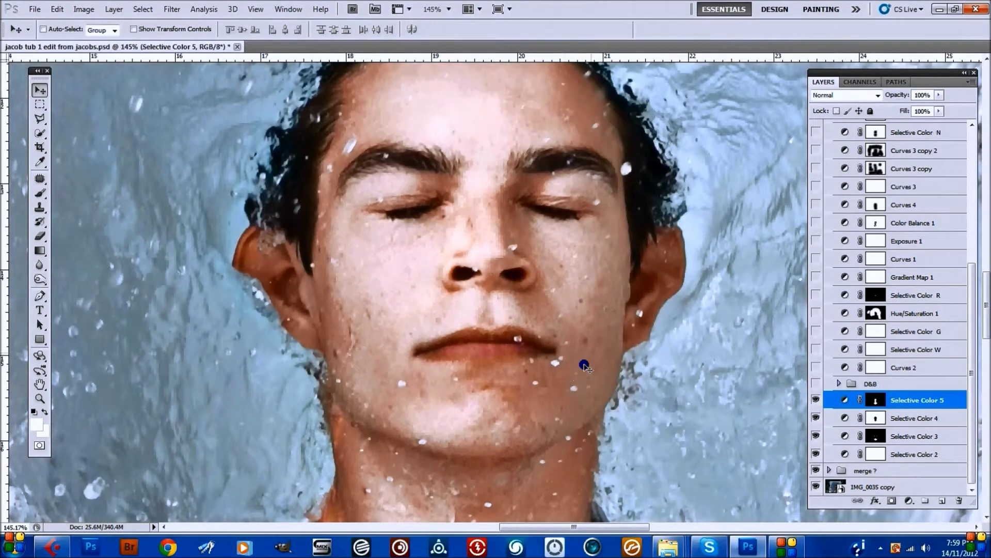
left_click(815, 399)
left_click(816, 399)
left_click(816, 399)
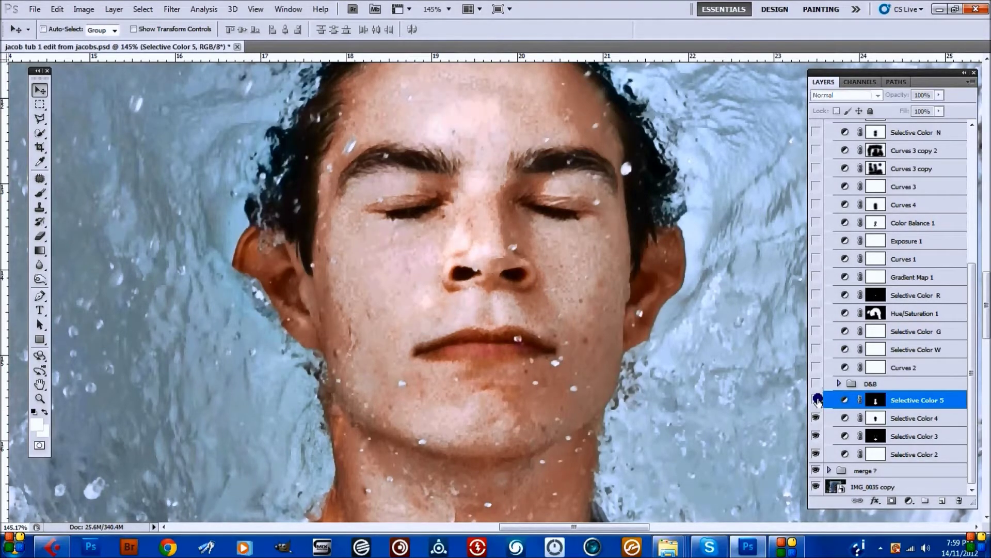
left_click(816, 399)
left_click(816, 400)
left_click(816, 400)
left_click(816, 400)
left_click(816, 400)
scroll(523, 373, "down", 5)
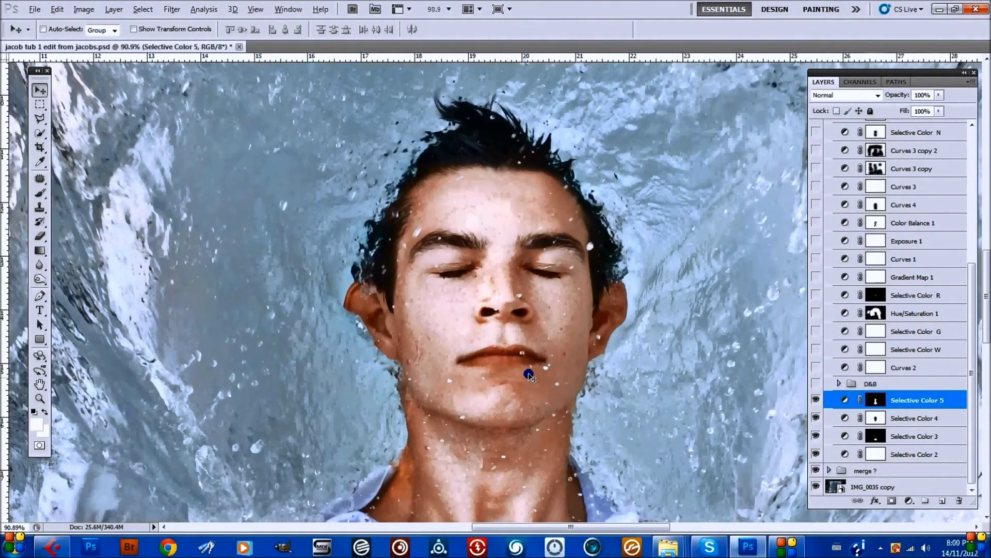
left_click_drag(531, 372, 565, 363)
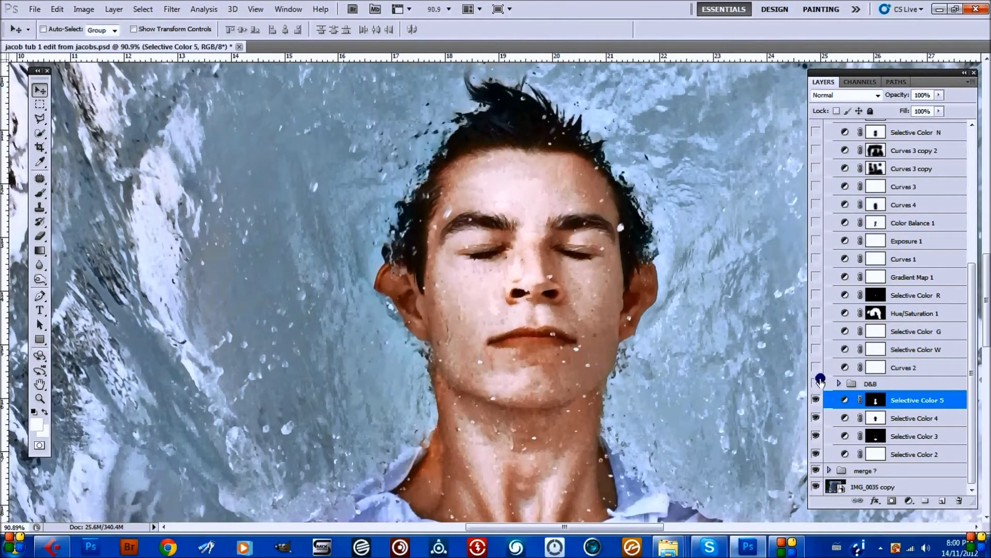
left_click(817, 399)
left_click(817, 399)
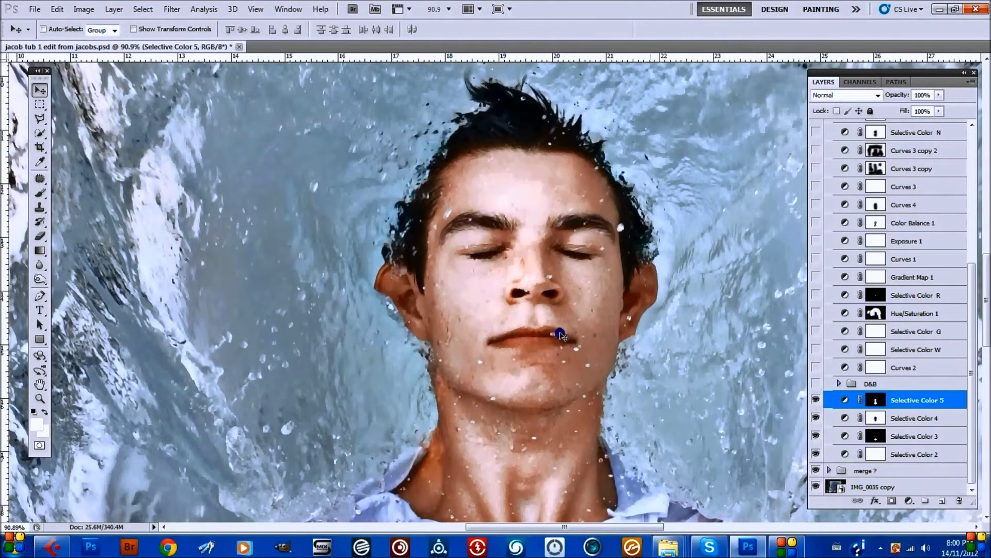
left_click(817, 402)
left_click(816, 402)
left_click(815, 401)
left_click(815, 400)
left_click(814, 399)
left_click(814, 399)
left_click(814, 399)
left_click(856, 423)
left_click(814, 400)
left_click(815, 399)
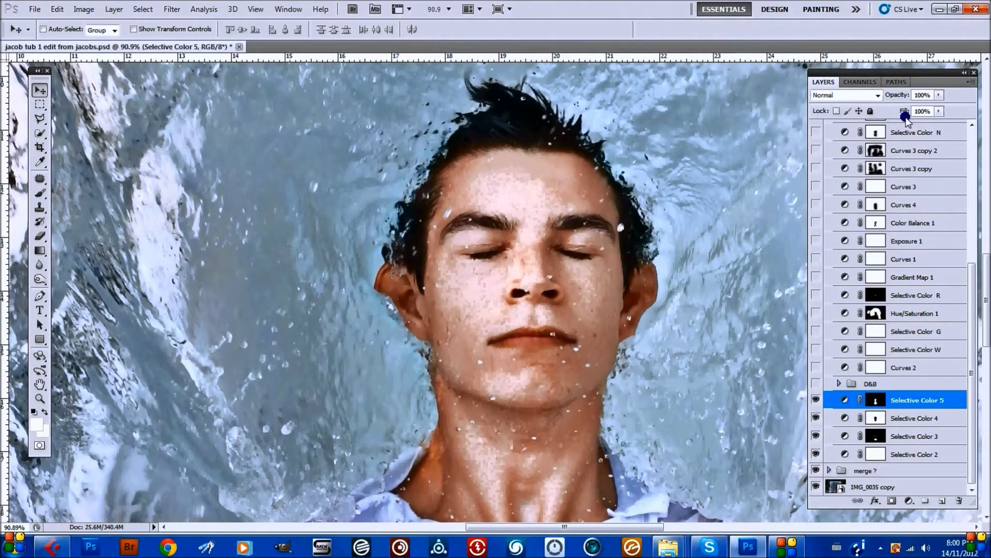
- Set the Selective Color 5 layer's opacity back to 24%
key("0")
key("0")
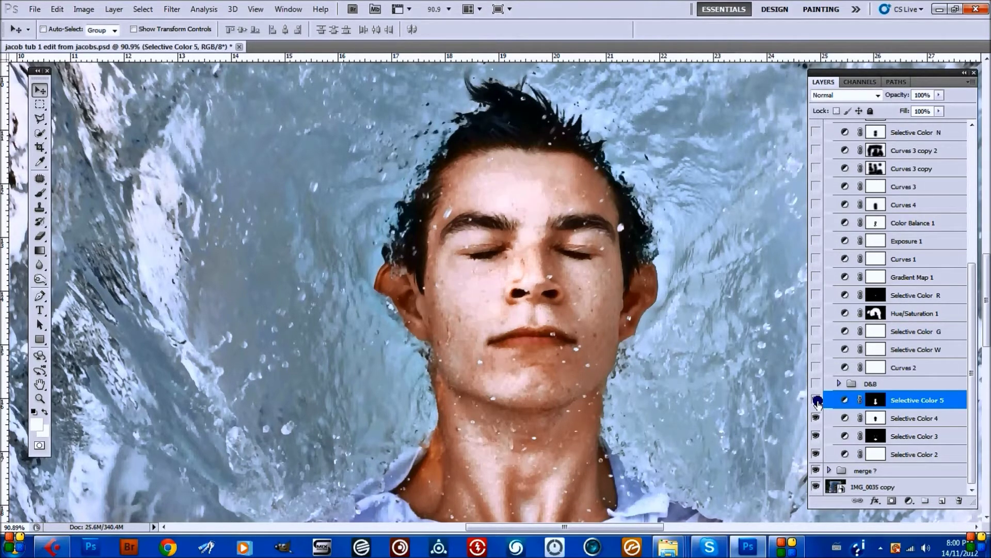
left_click_drag(691, 98, 705, 99)
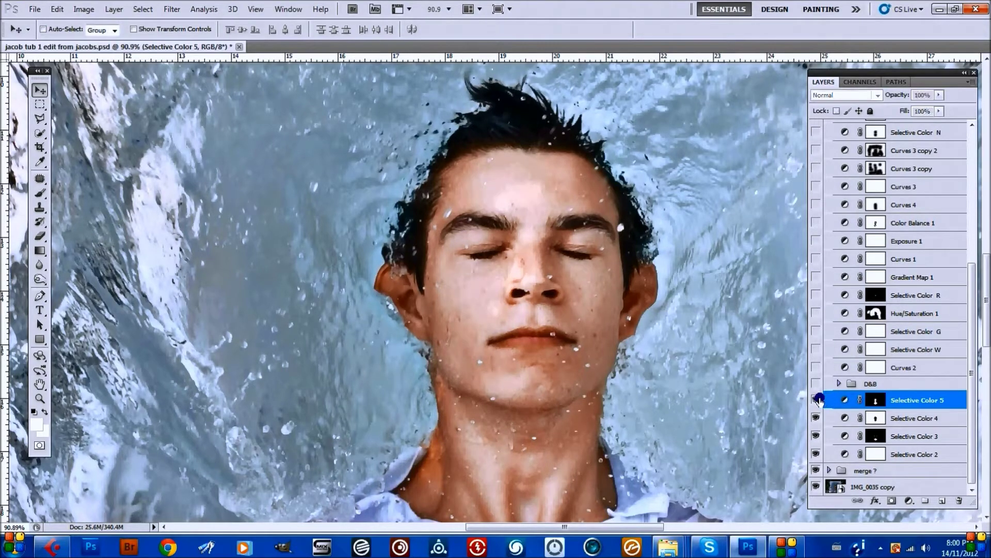
scroll(558, 341, "down", 5)
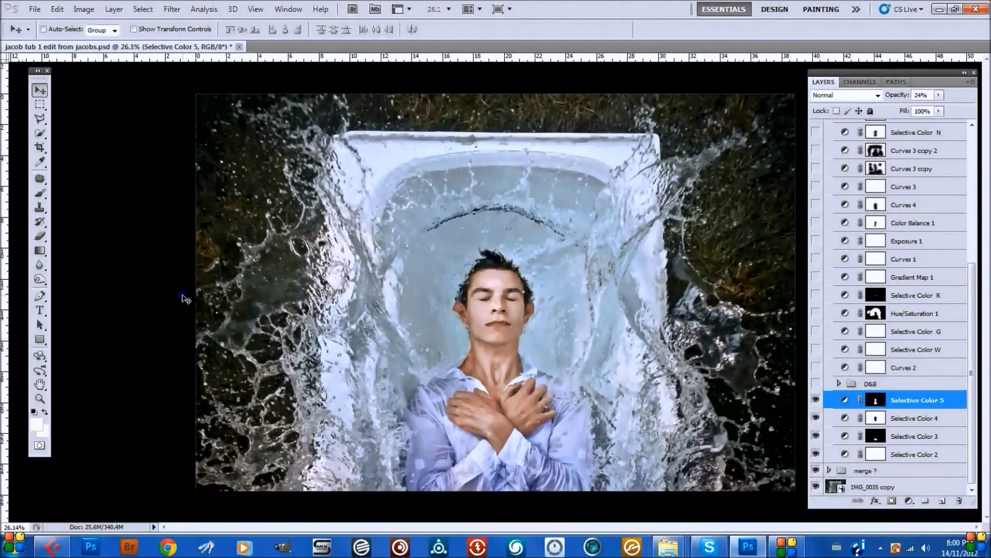
left_click_drag(898, 73, 900, 75)
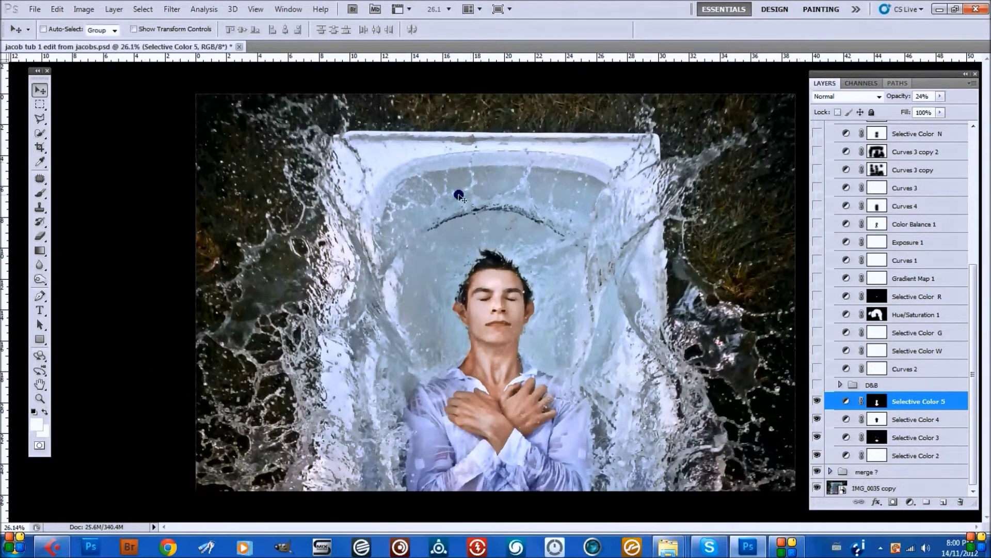
key("f")
key("f")
key("f")
key("f")
key("f")
key("f")
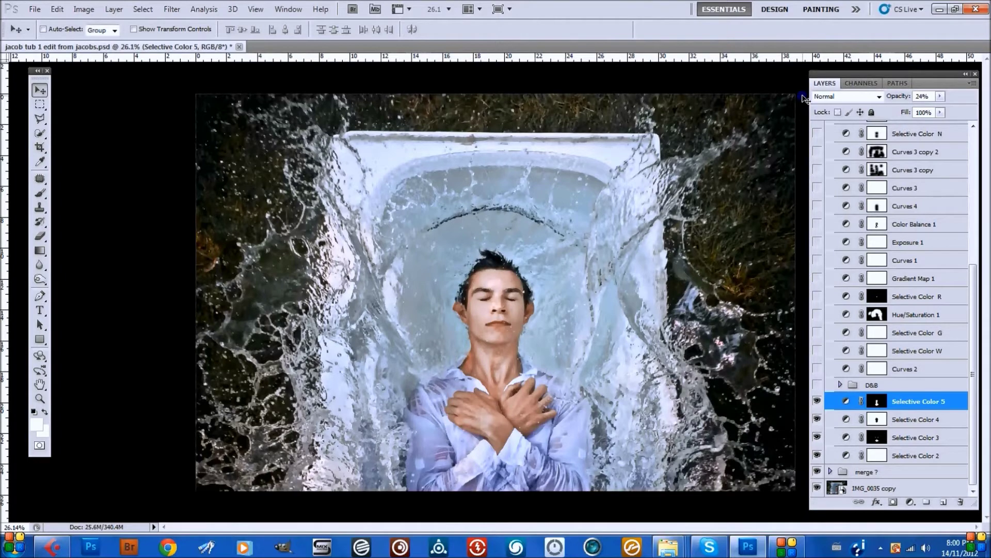
- Expand the D&B group and make it visible over the portrait
left_click(875, 385)
left_click(840, 385)
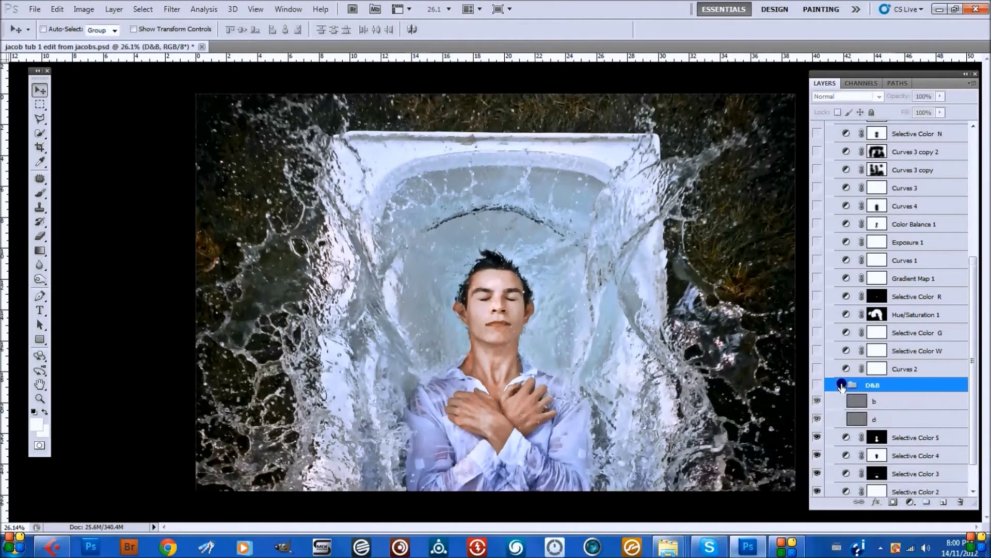
left_click(817, 385)
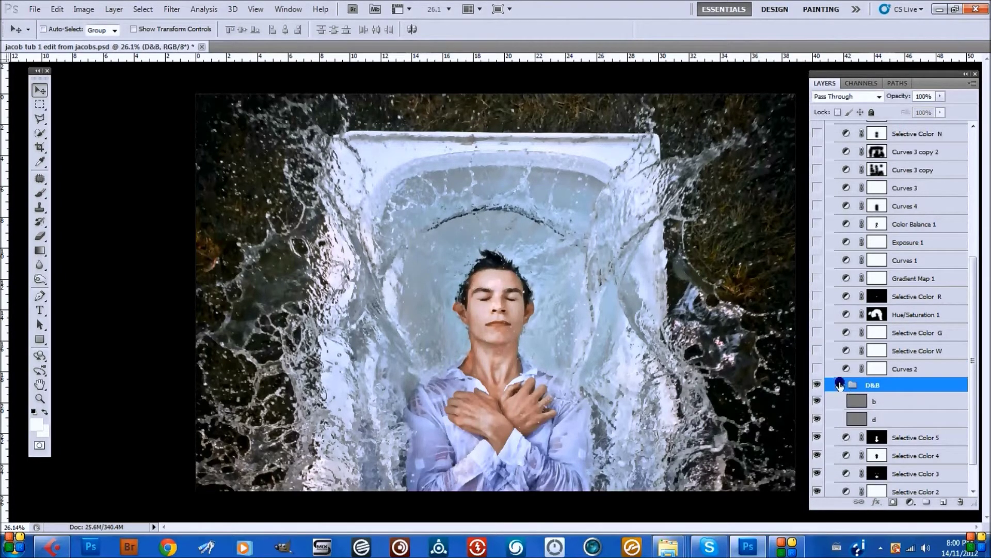
left_click_drag(818, 399, 817, 412)
scroll(510, 388, "up", 3)
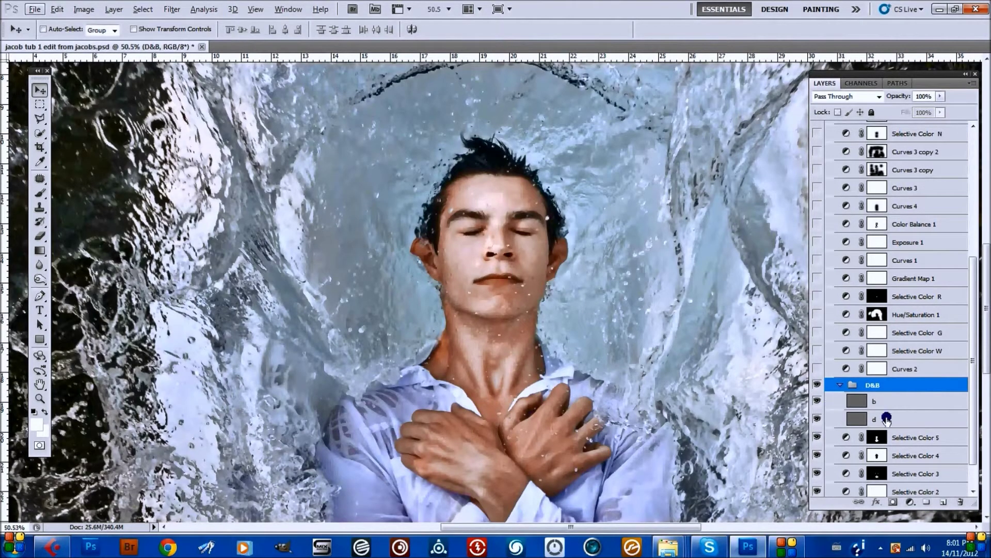
- Add one new empty layer above the d layer in the D&B group, removing the surplus one
left_click(885, 418)
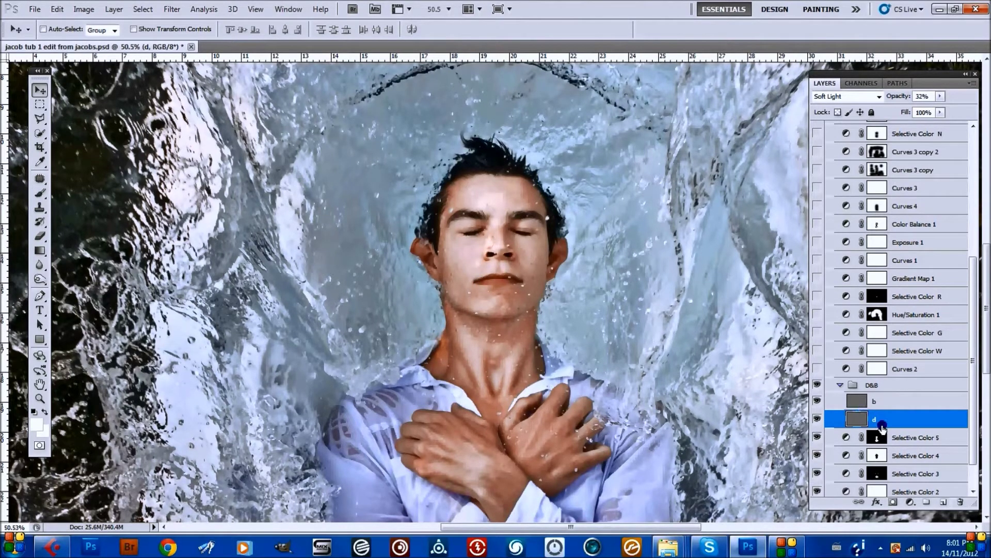
left_click(943, 502)
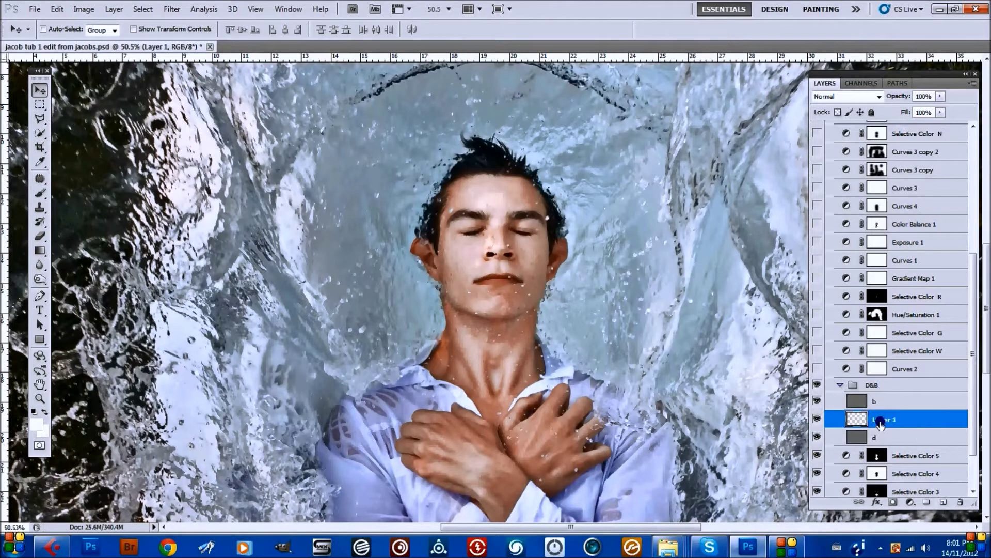
left_click(57, 8)
mouse_move(84, 9)
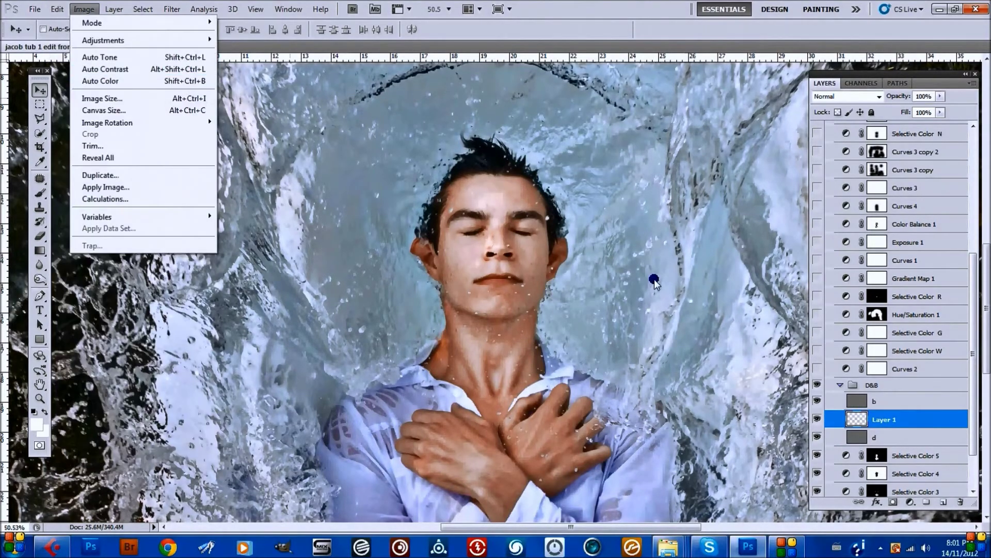
key("Escape")
right_click(882, 419)
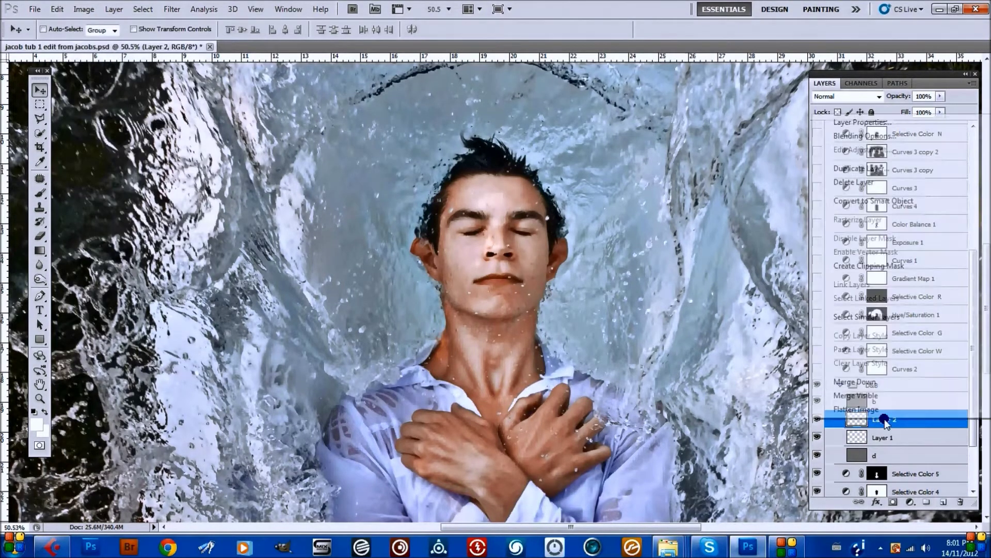
left_click(854, 182)
- Fill the new layer in the D&B group with 50% Gray
left_click(57, 9)
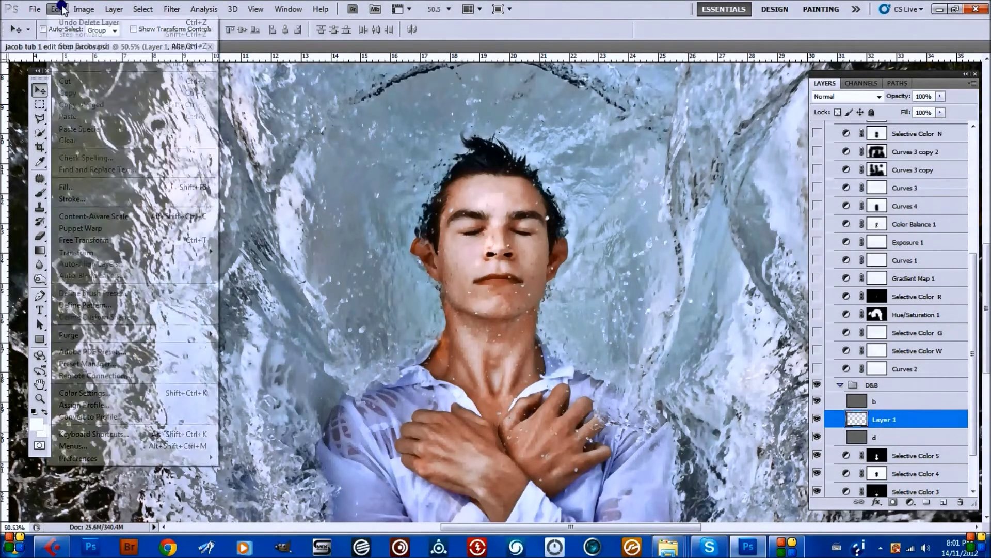
left_click(80, 189)
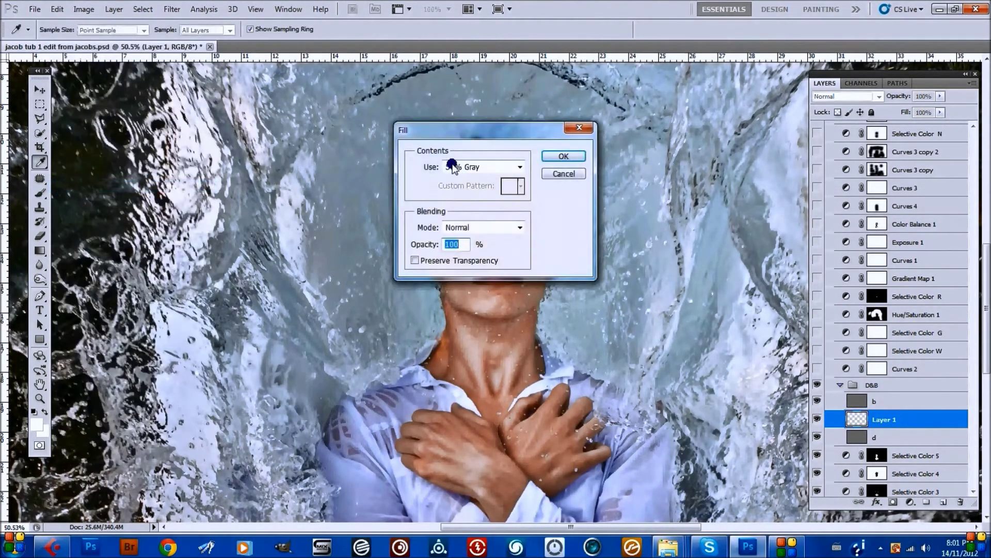
left_click(468, 168)
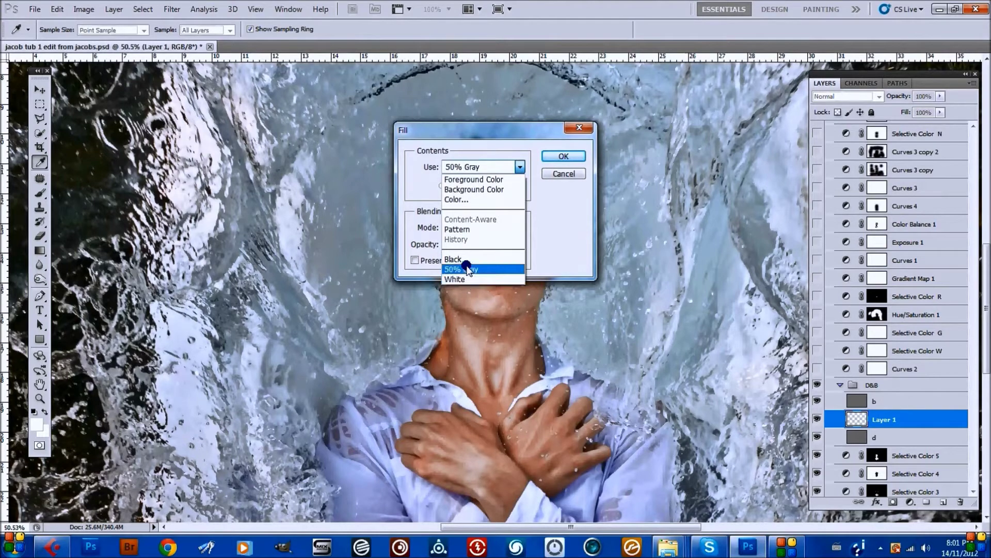
left_click(468, 259)
left_click(480, 166)
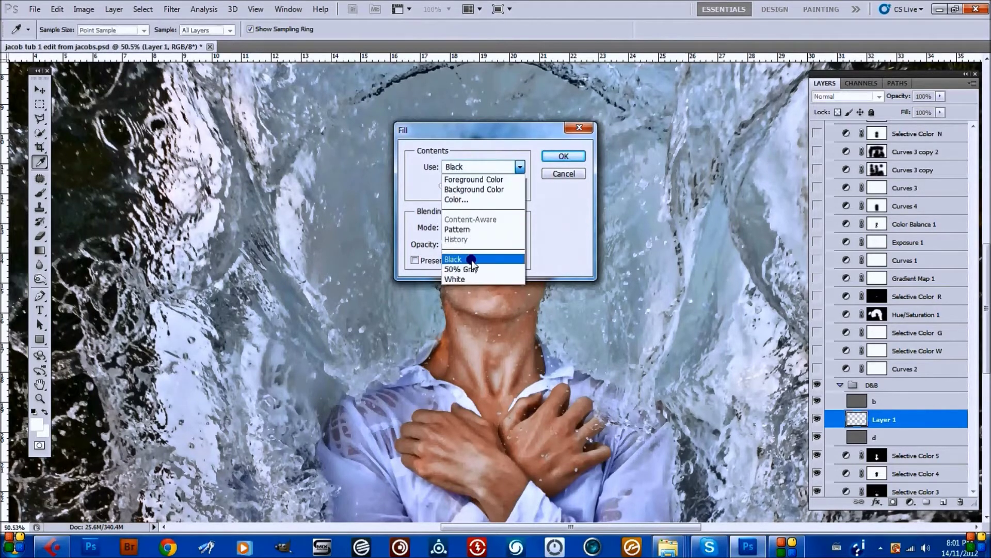
left_click(468, 258)
left_click(554, 162)
key("v")
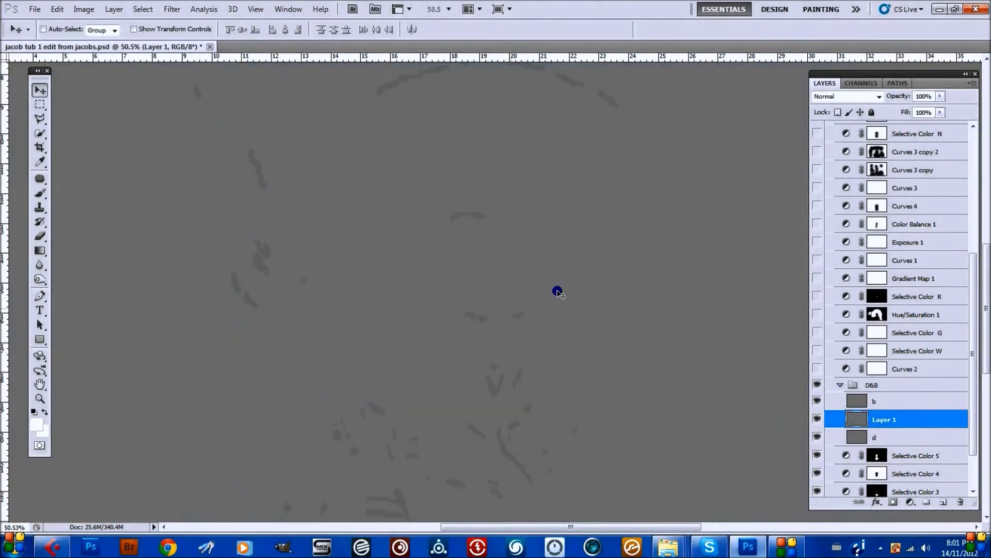
- Set the gray layer's blend mode to Soft Light so that the photo shows through
scroll(490, 235, "down", 2)
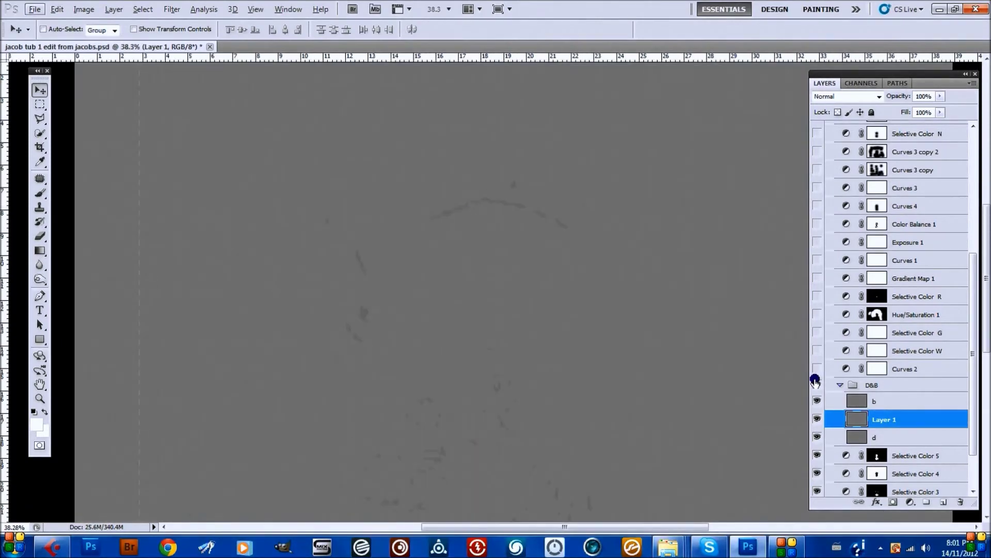
left_click(819, 418)
left_click(821, 421)
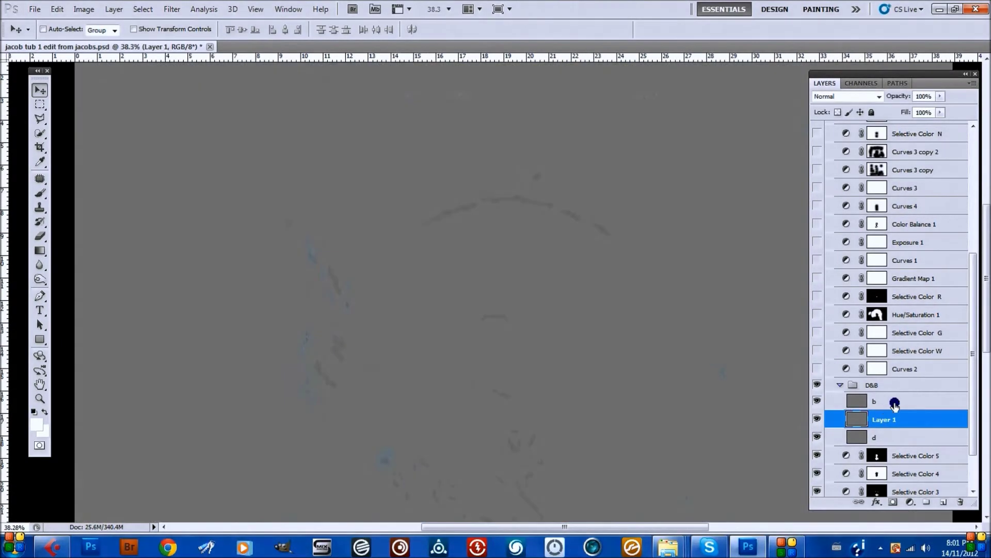
scroll(474, 235, "down", 2)
scroll(474, 235, "up", 1)
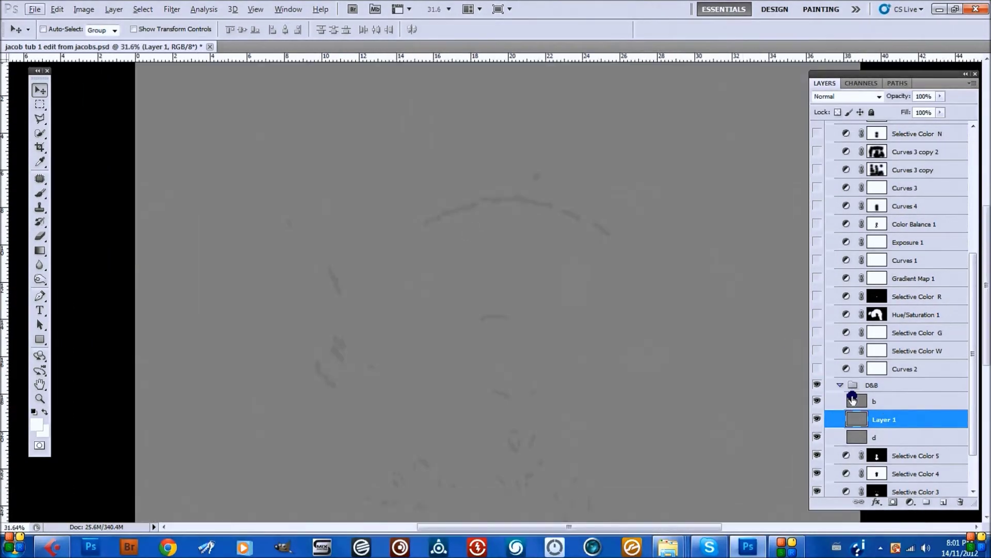
left_click(847, 96)
left_click(831, 268)
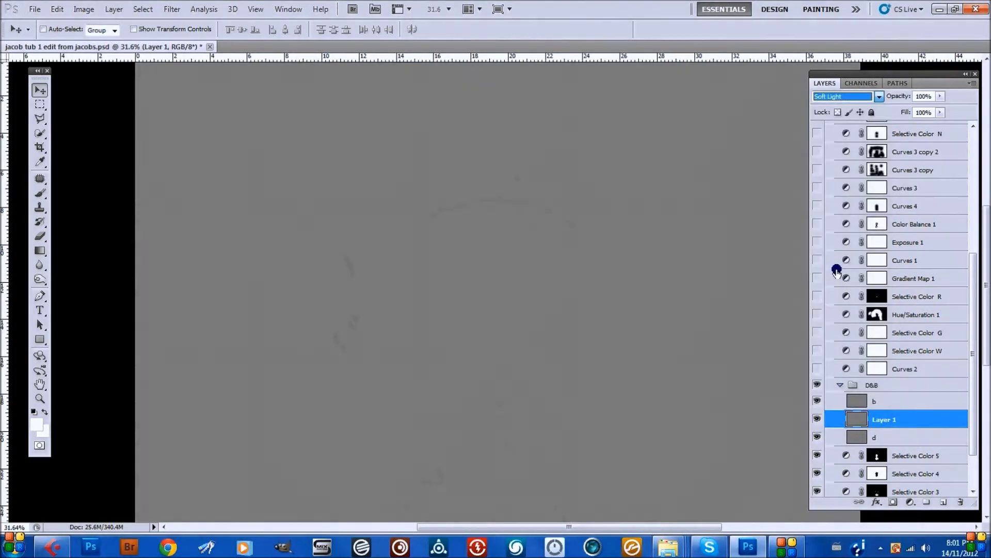
- Try the Dodge tool on the gray Soft Light layer over the man's neck, and delete that layer
left_click(39, 279)
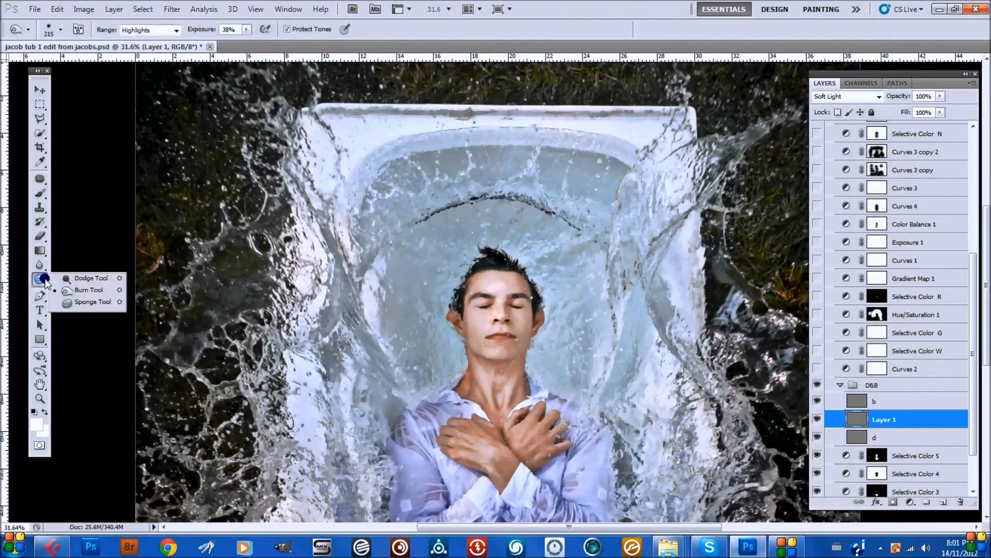
left_click(86, 279)
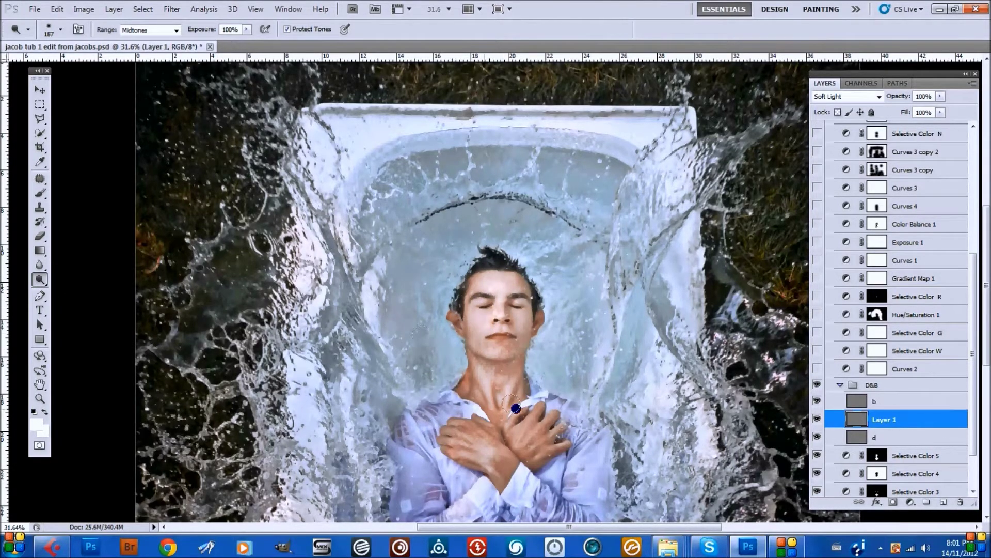
right_click(883, 420)
left_click(854, 179)
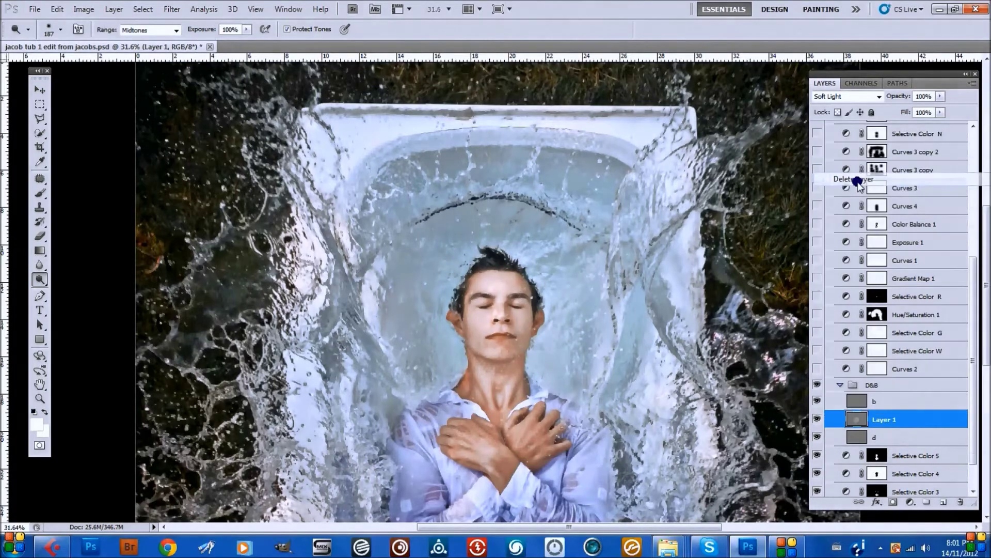
key("v")
key("ctrl+0")
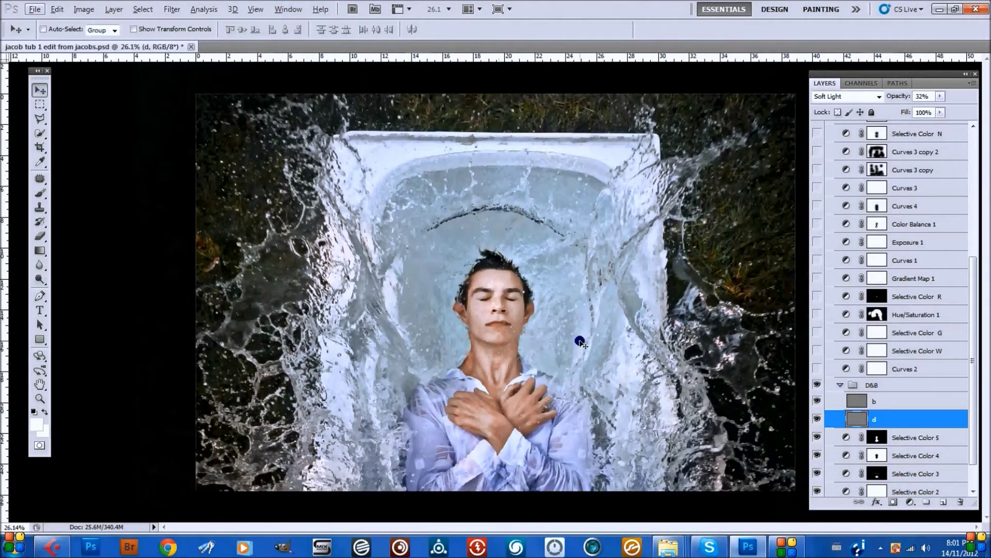
- Collapse the D&B group, and make the Curves 2 layer visible to examine its curve
left_click(840, 385)
left_click(905, 369)
scroll(905, 372, "up", 5)
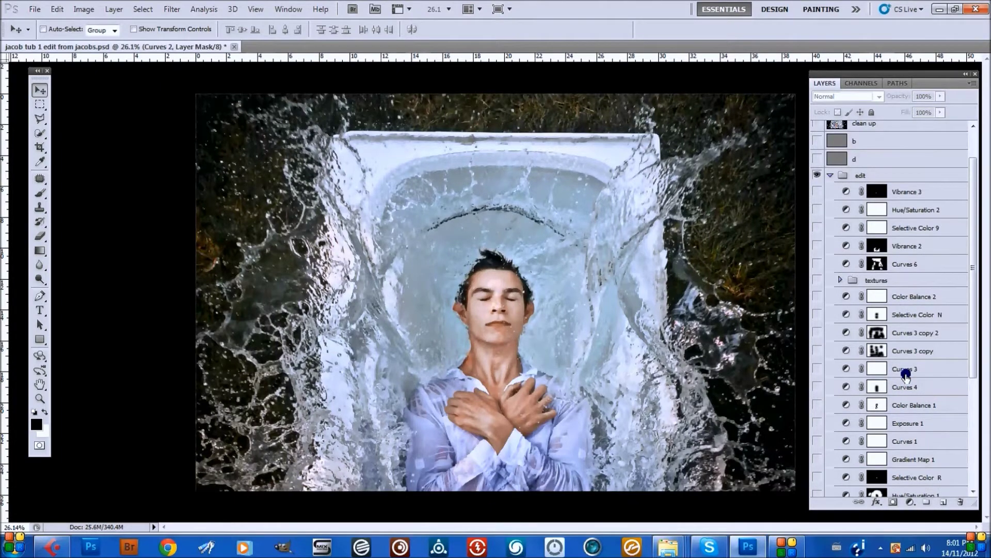
scroll(907, 376, "down", 5)
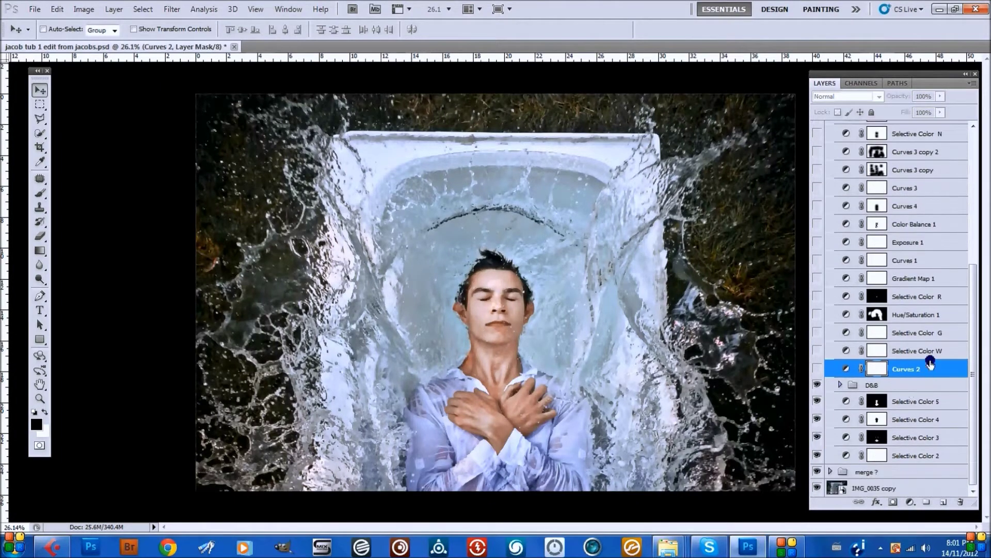
left_click(842, 351)
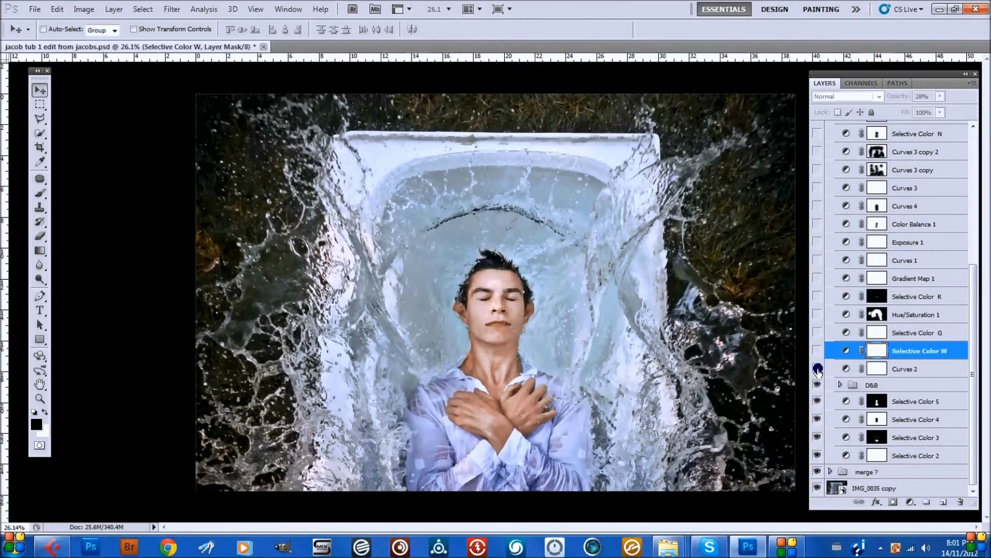
double_click(845, 370)
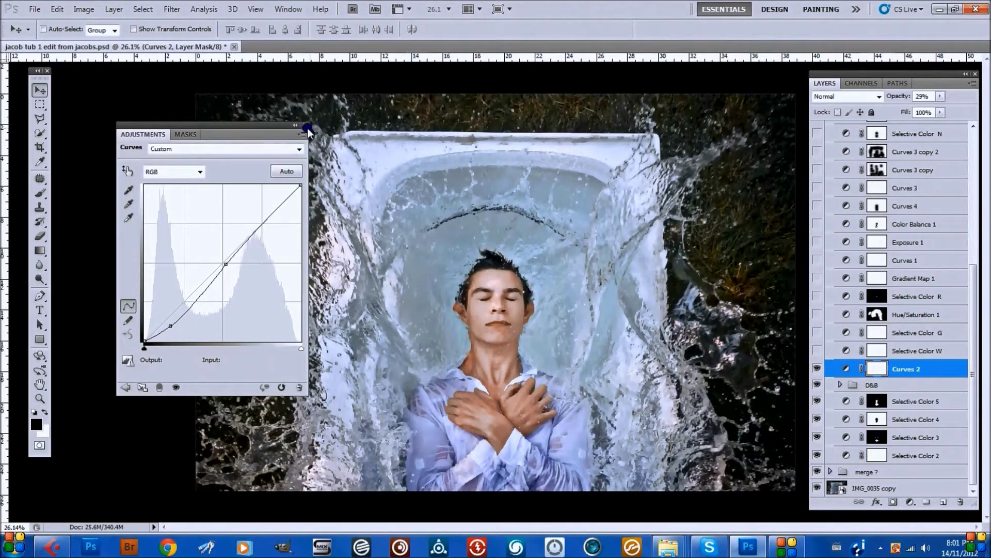
left_click(302, 126)
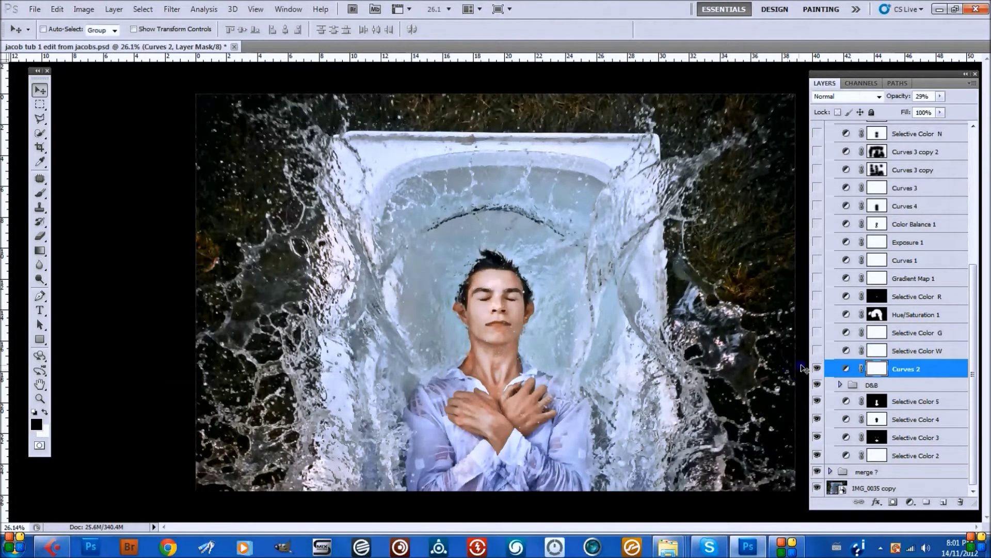
- Make the Selective Color W layer visible and examine its Whites adjustment
left_click(829, 352)
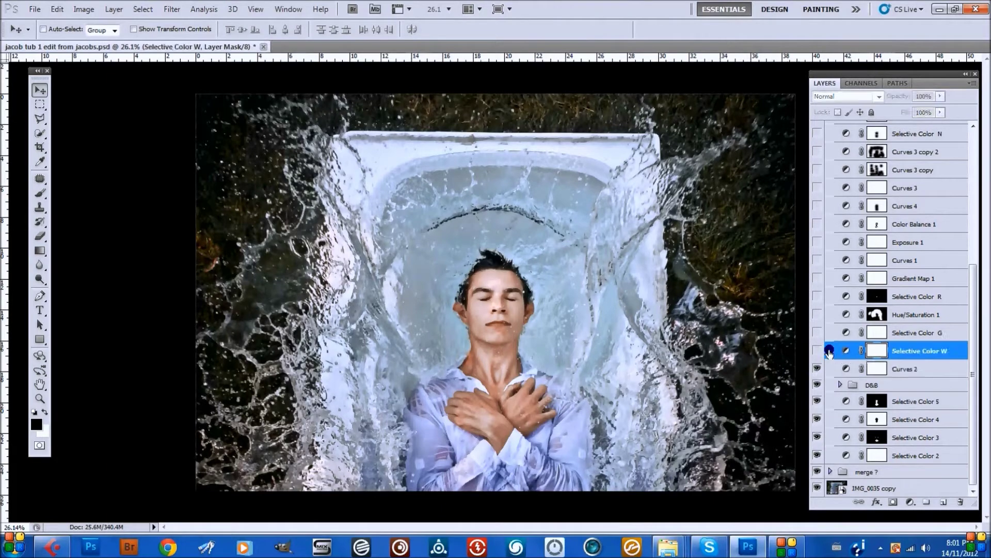
left_click(816, 351)
left_click(846, 350)
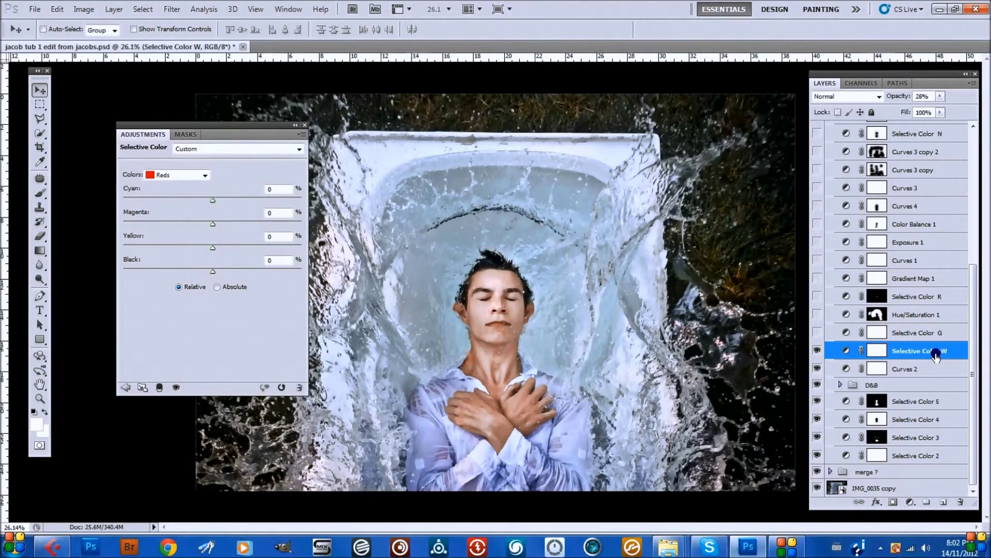
left_click(181, 175)
left_click(176, 244)
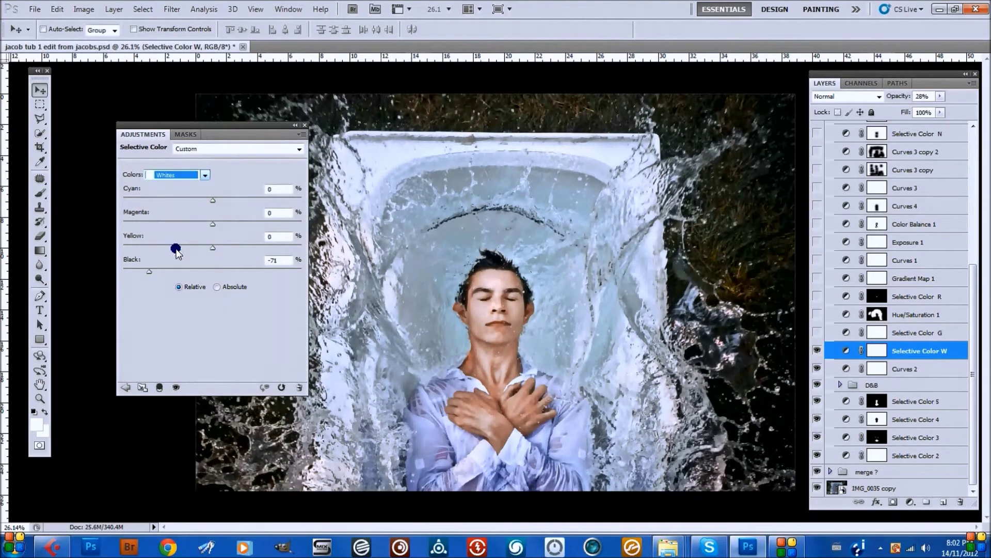
left_click(304, 125)
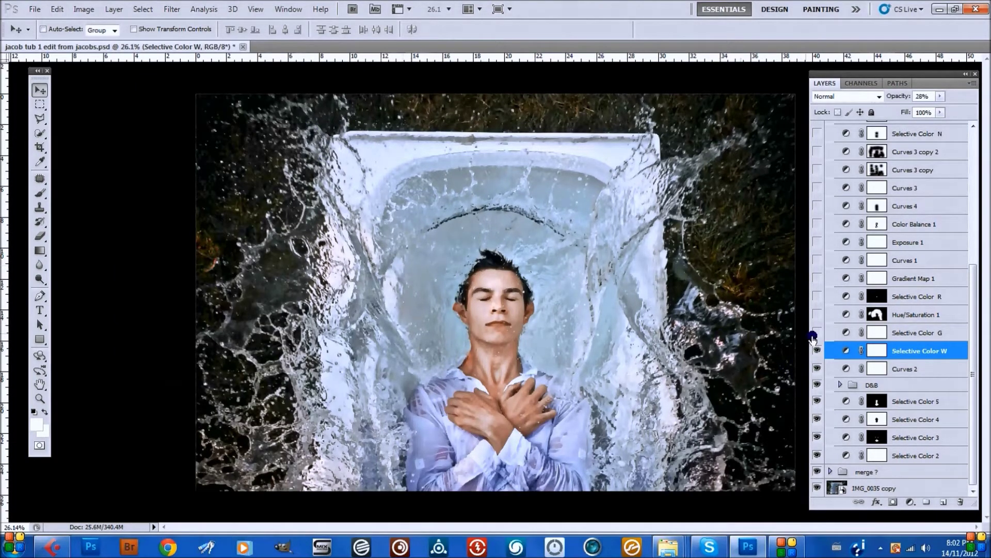
- Compare the face up close with and without the Selective Color W layer
left_click(817, 351)
scroll(512, 332, "up", 3)
left_click(817, 351)
left_click(817, 351)
scroll(532, 320, "down", 2)
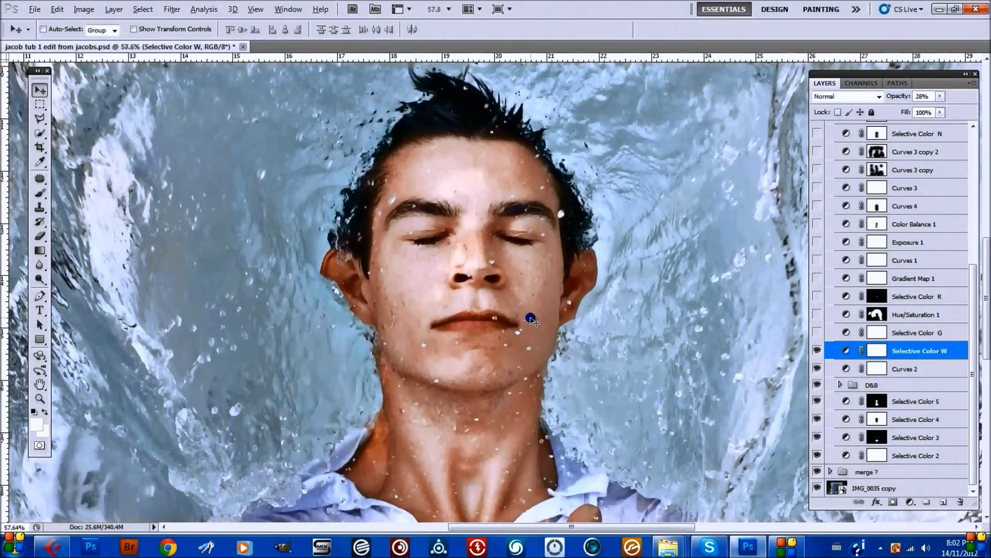
- Make the Selective Color G layer visible and examine its Greens adjustment
scroll(531, 320, "down", 3)
left_click(836, 332)
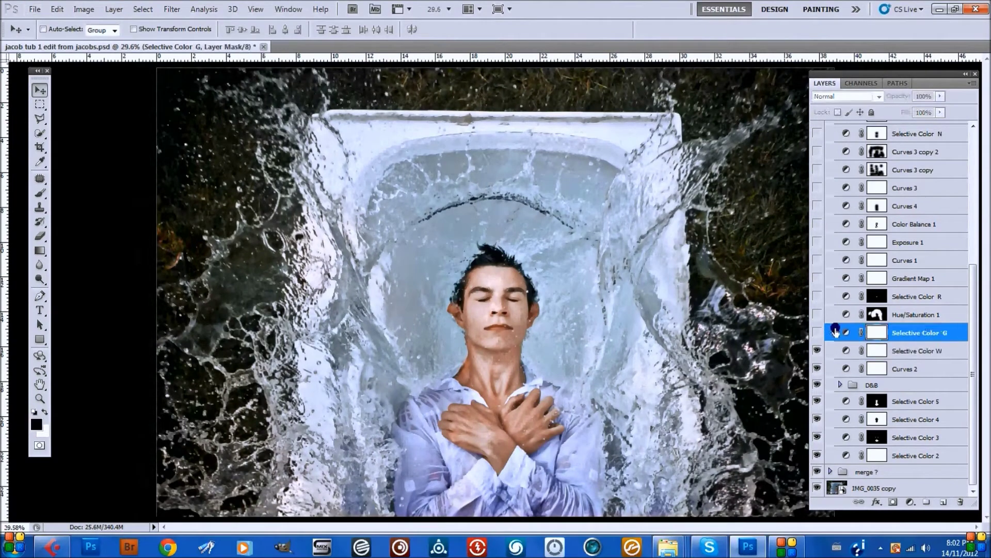
left_click(817, 333)
left_click(816, 333)
left_click(817, 333)
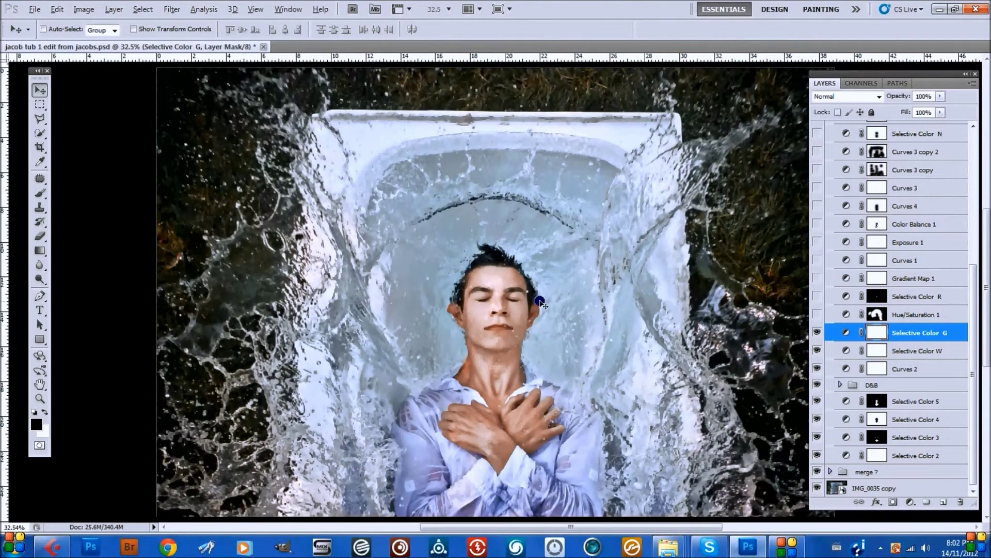
scroll(788, 353, "up", 2)
left_click(847, 333)
left_click(205, 175)
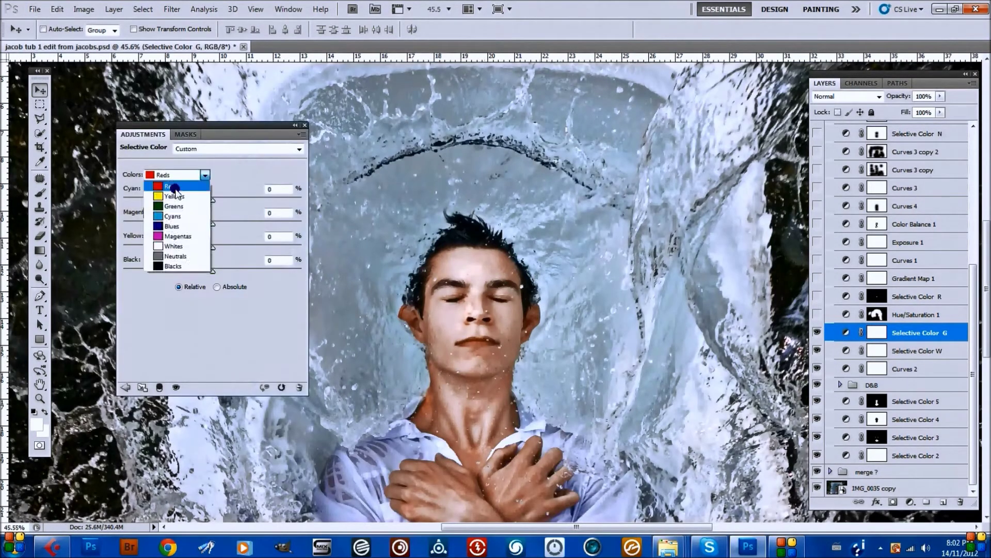
left_click(165, 204)
left_click(305, 126)
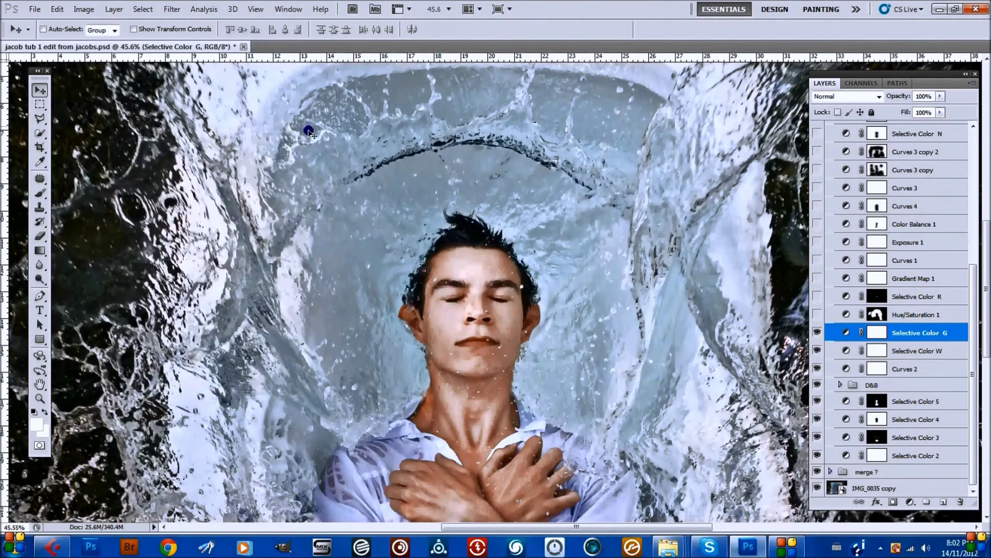
- Compare the bathwater and the face with and without the Selective Color G layer
left_click(816, 332)
left_click(816, 333)
left_click(816, 332)
left_click(816, 333)
left_click(816, 332)
left_click(816, 332)
scroll(599, 273, "up", 3)
left_click(817, 332)
left_click(817, 332)
left_click(818, 332)
left_click(818, 332)
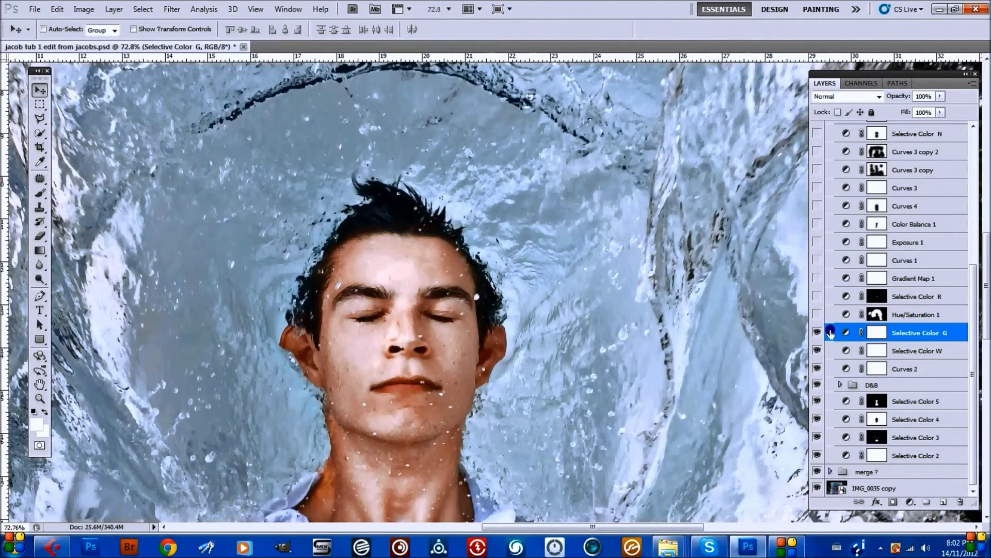
scroll(611, 336, "down", 4)
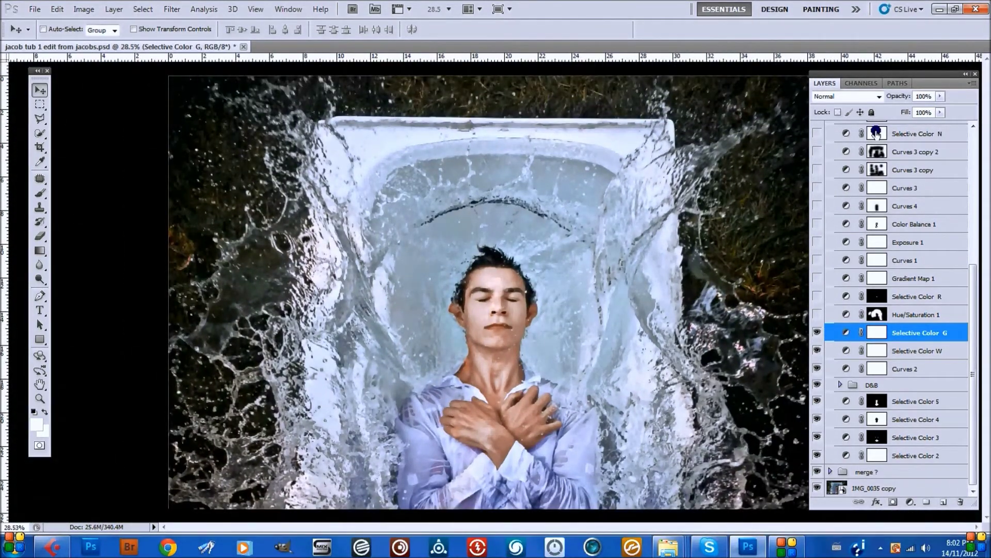
- Compare the water around the man's head with and without the Hue/Saturation 1 layer
left_click(905, 315)
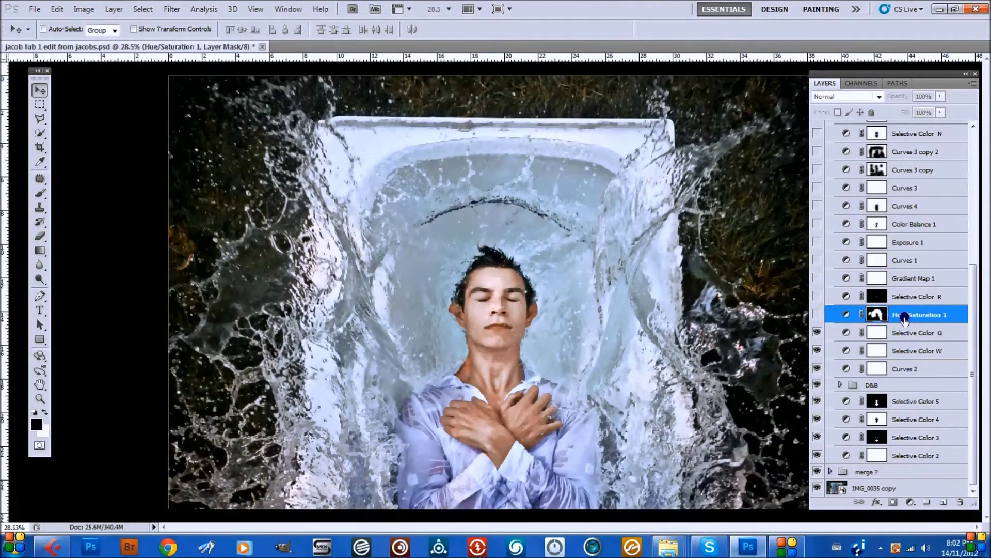
left_click(818, 314)
left_click(817, 314)
left_click(817, 314)
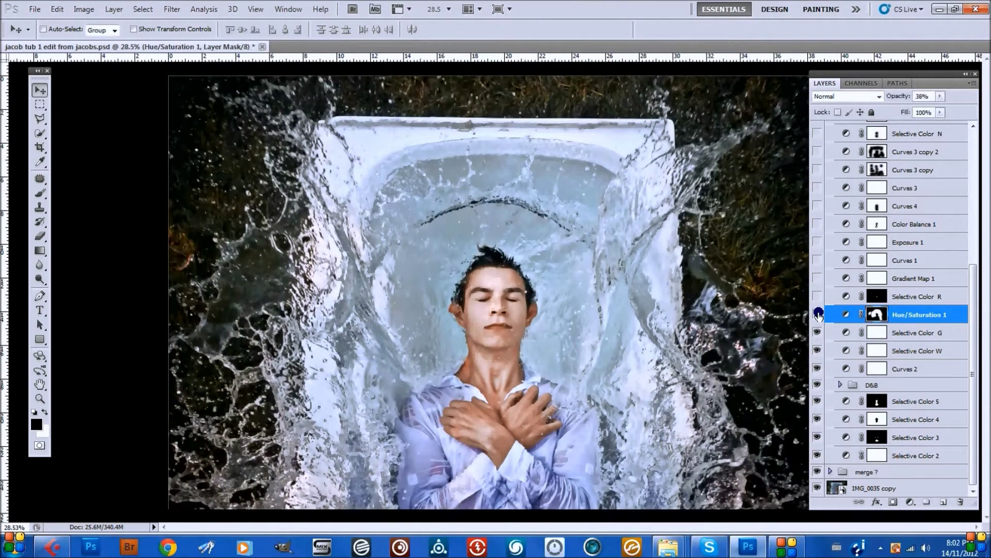
left_click(817, 313)
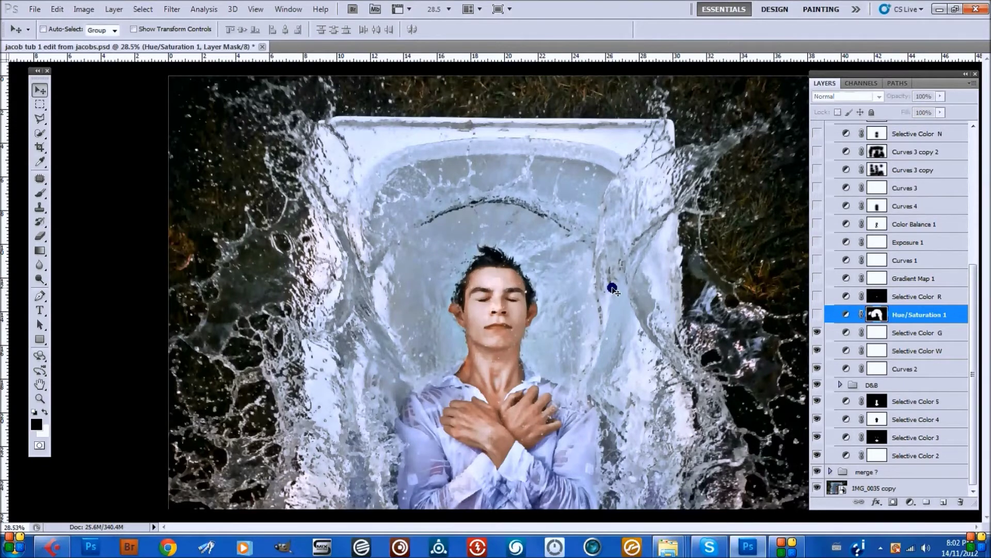
key("ctrl+plus")
key("ctrl+plus")
key("ctrl+plus")
left_click(818, 314)
left_click(819, 315)
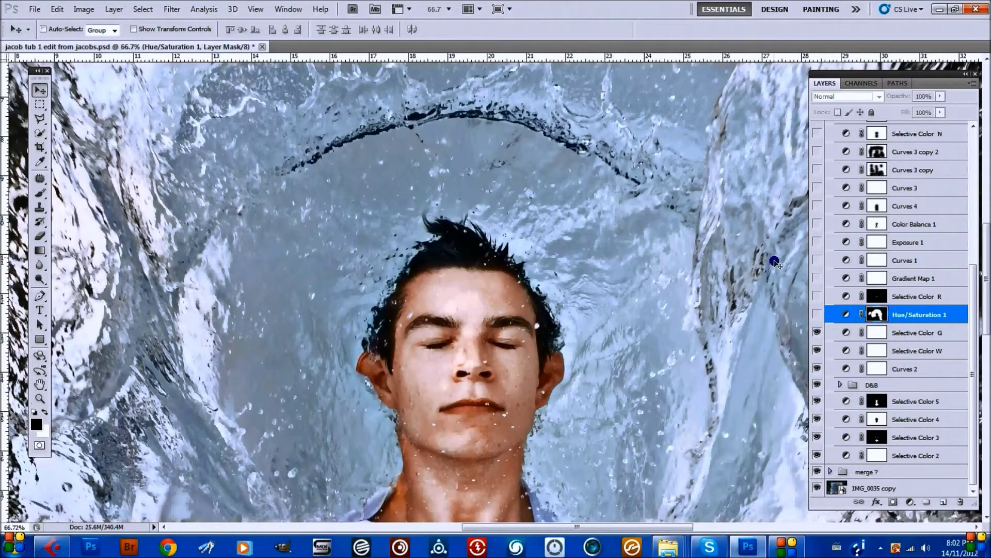
- Make the Hue/Saturation 1 layer visible and examine its hue adjustment
left_click(819, 315)
double_click(846, 314)
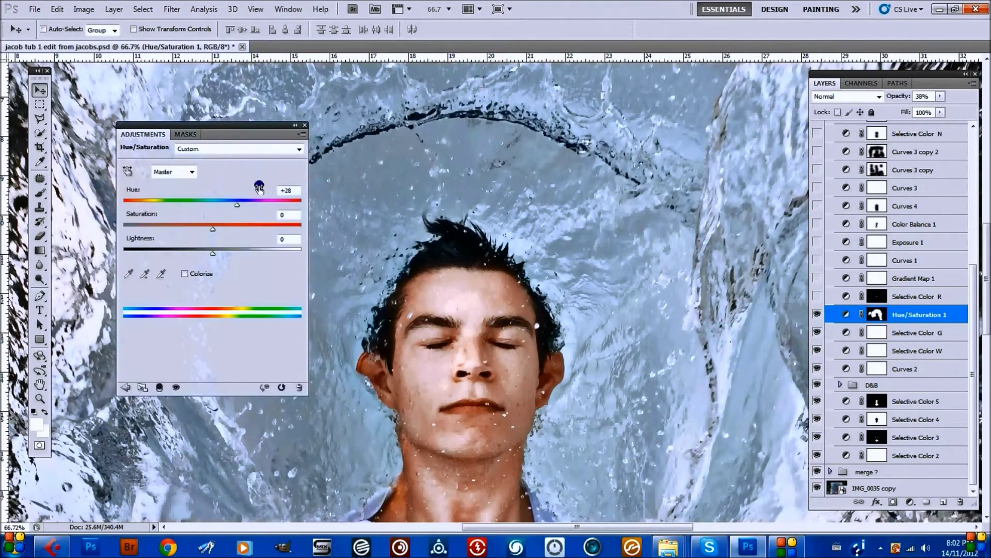
left_click(304, 126)
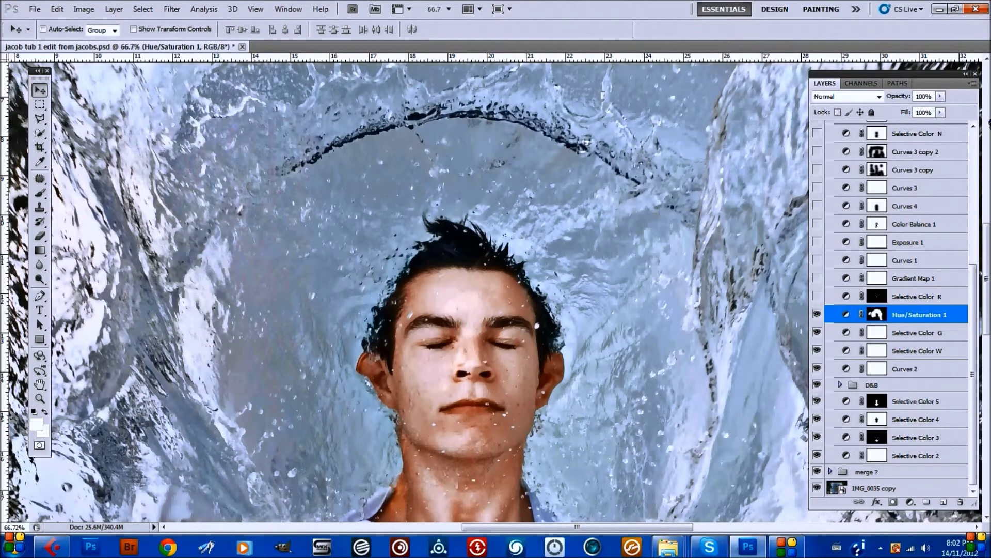
- Reselect the Hue/Saturation 1 layer and inspect its effect on the water across the whole image
left_click_drag(989, 123, 949, 132)
left_click(885, 156)
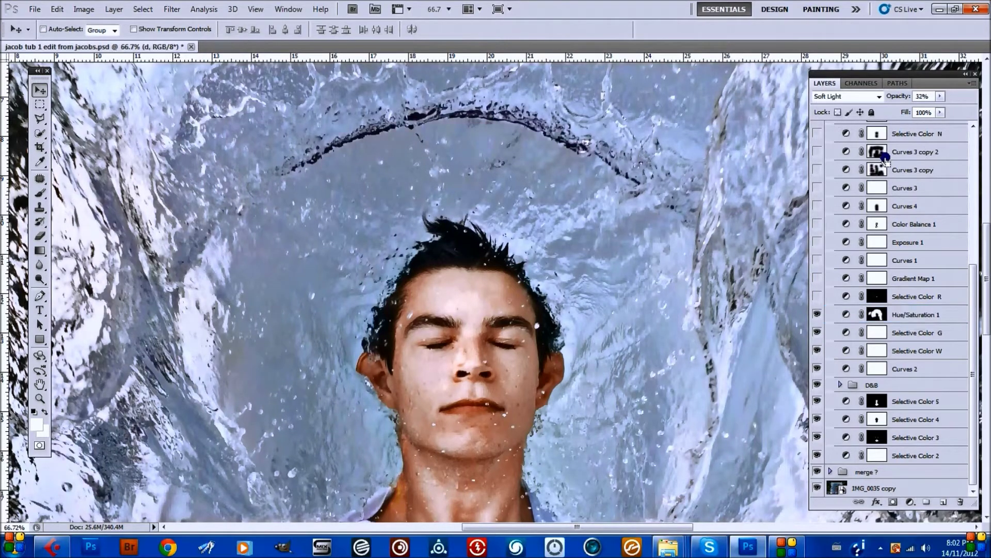
left_click(900, 315)
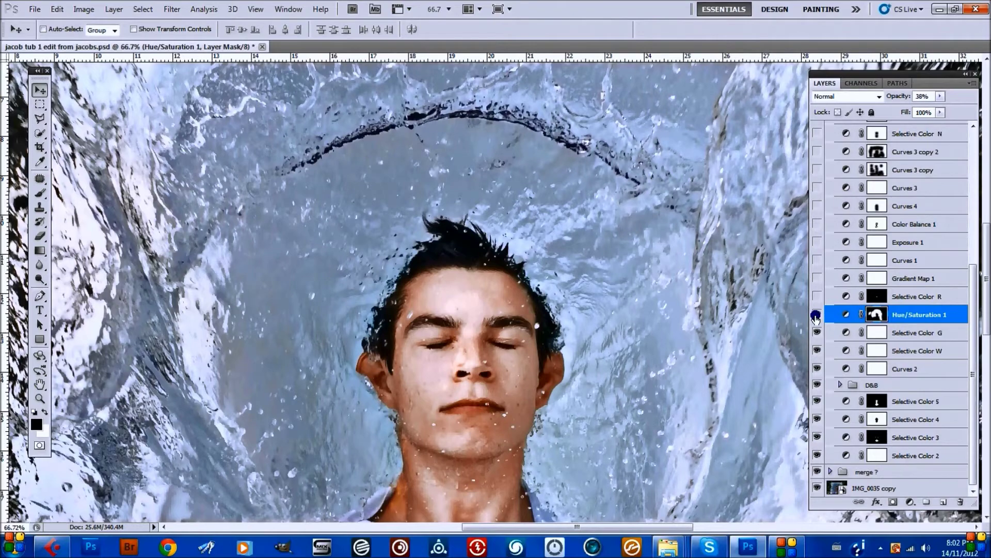
key("ctrl+0")
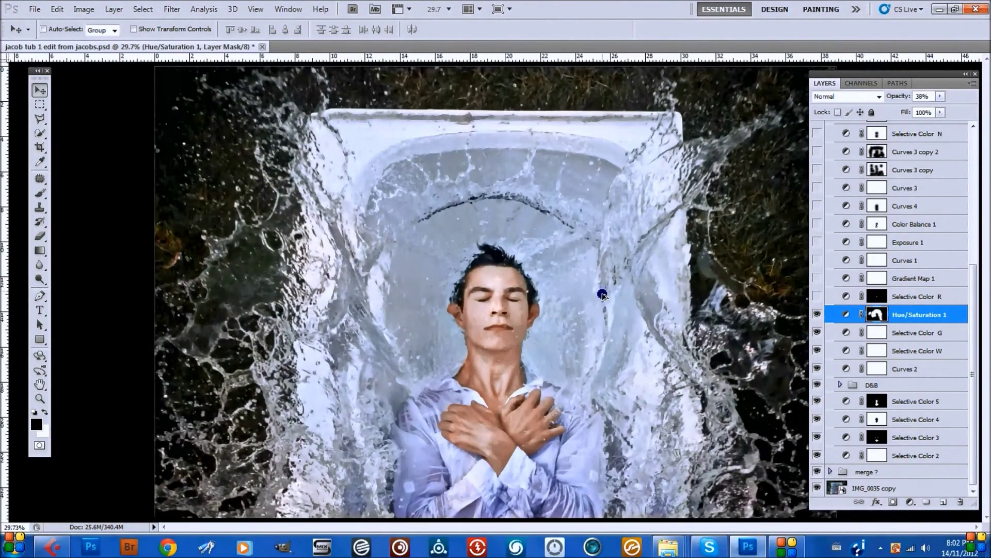
scroll(602, 294, "down", 1)
scroll(500, 316, "up", 7)
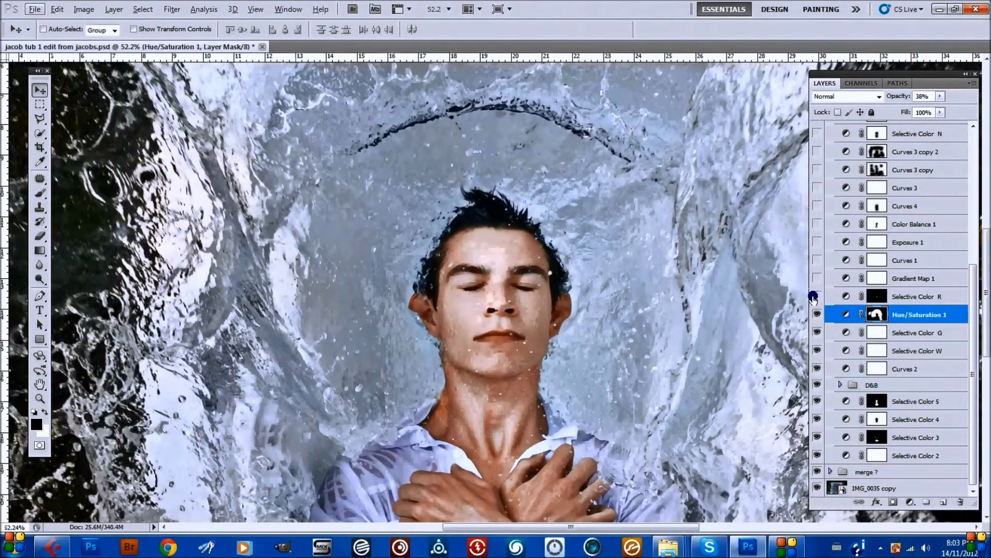
- Make the Selective Color R layer visible and examine its Reds adjustment
left_click(916, 301)
left_click(817, 296)
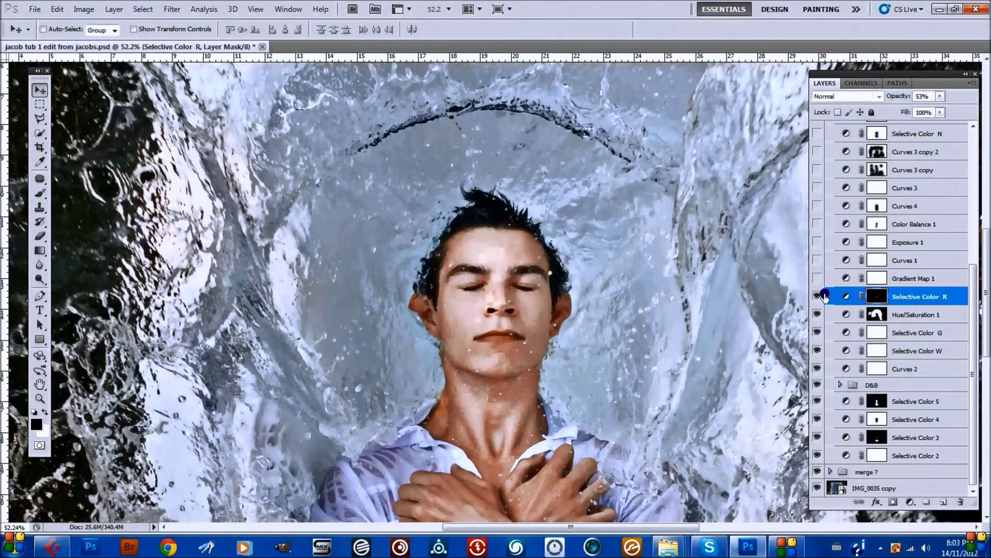
double_click(877, 296)
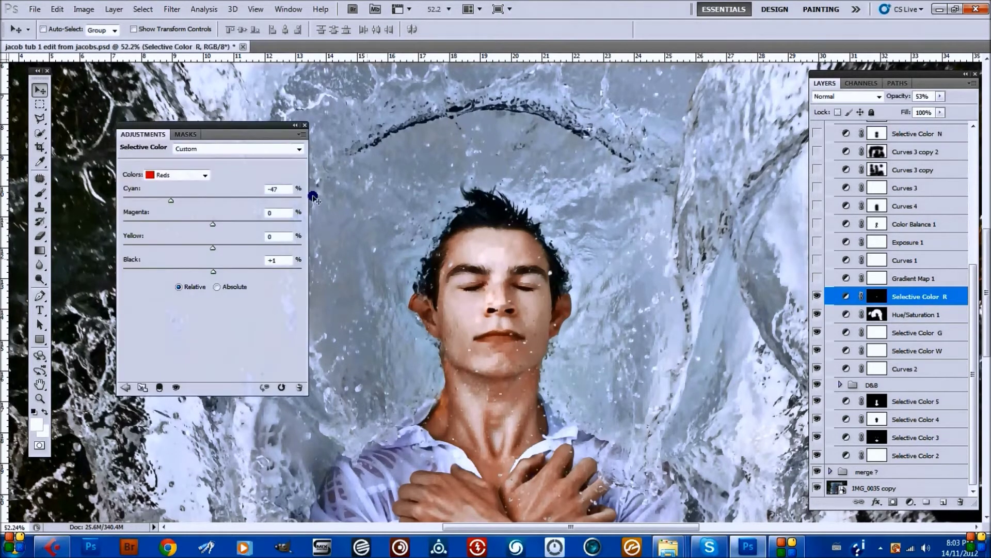
left_click(305, 125)
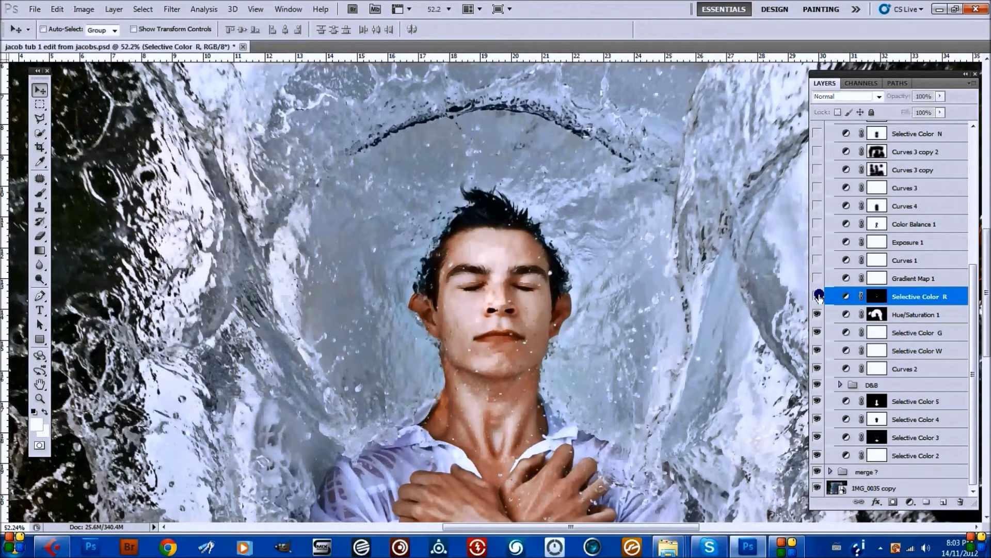
- Compare the lips up close with and without the Selective Color R layer
scroll(516, 343, "up", 4)
scroll(516, 344, "up", 2)
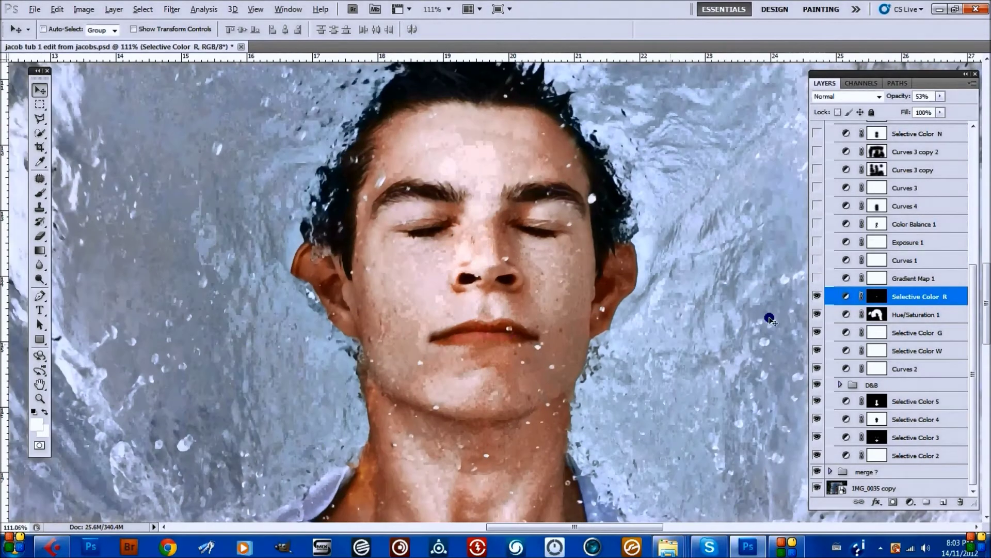
left_click(818, 296)
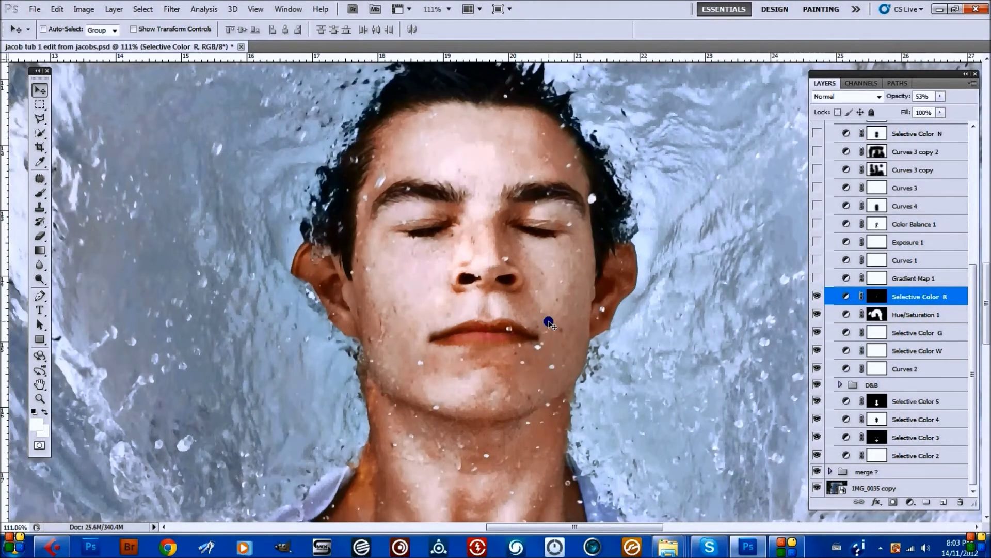
scroll(546, 323, "up", 2)
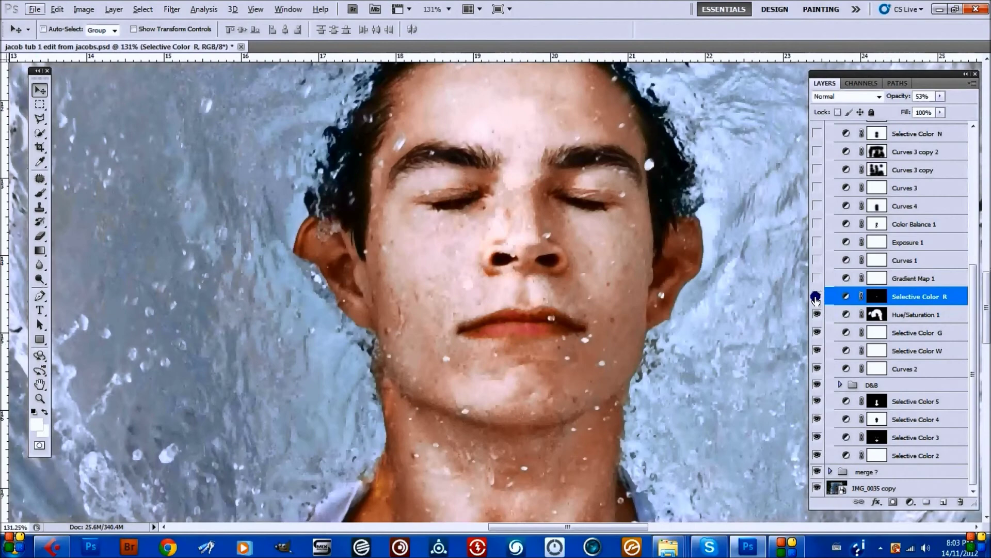
left_click(817, 296)
left_click(817, 296)
scroll(573, 338, "down", 4)
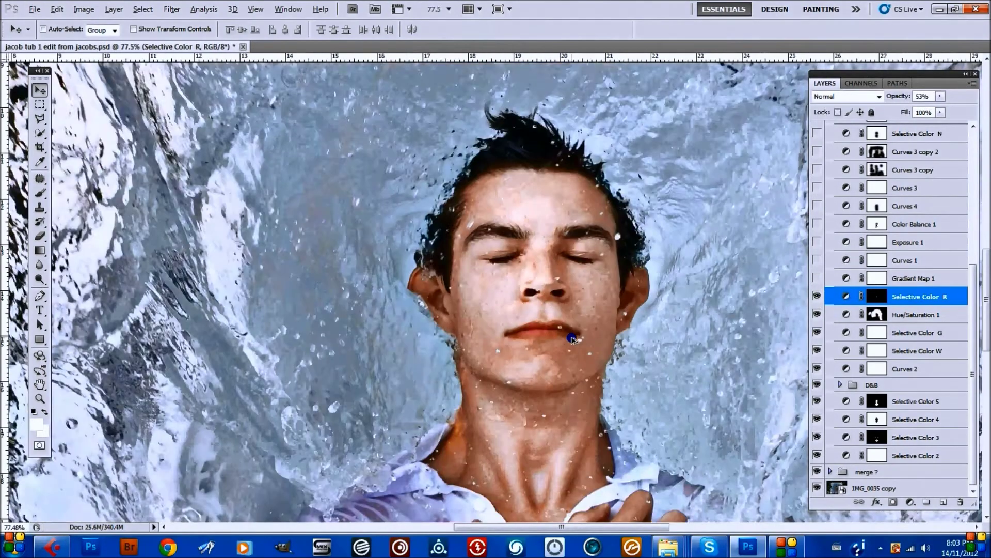
- Make the Gradient Map 1 layer visible and examine its black-to-white gradient
scroll(573, 338, "down", 7)
scroll(857, 321, "up", 2)
left_click(827, 352)
left_click(817, 351)
double_click(845, 352)
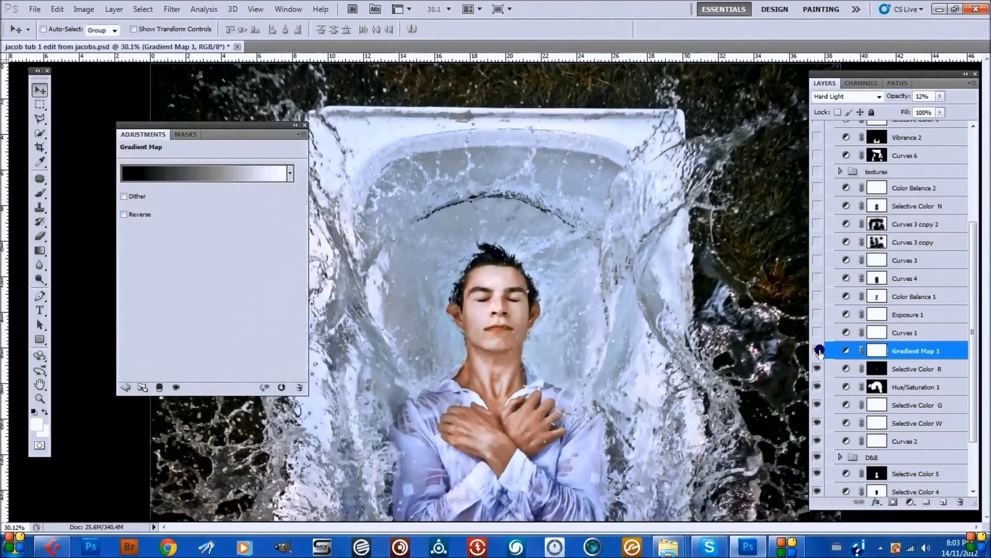
left_click(308, 129)
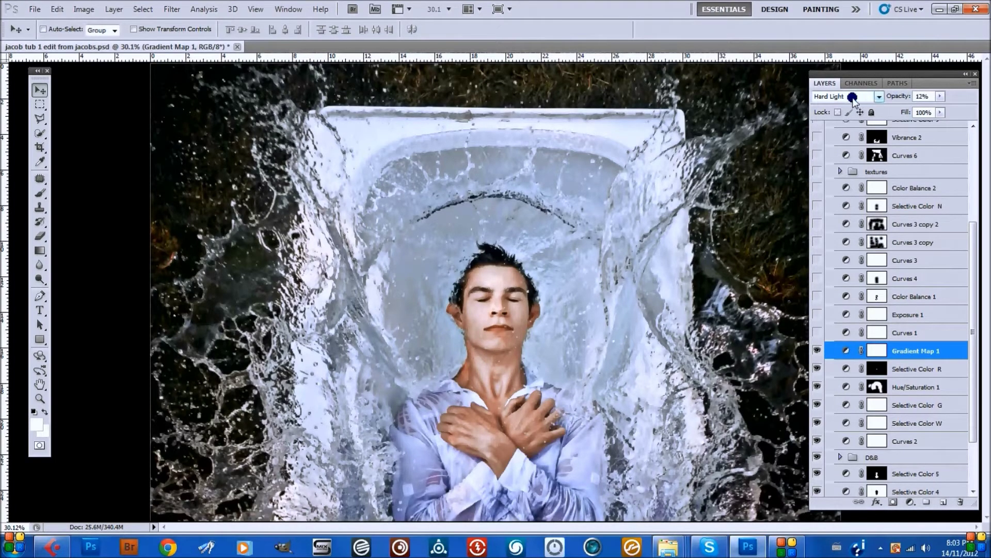
- Try the Soft Light blend mode on the Gradient Map 1 layer, and return it to Hard Light
left_click(871, 97)
left_click(899, 139)
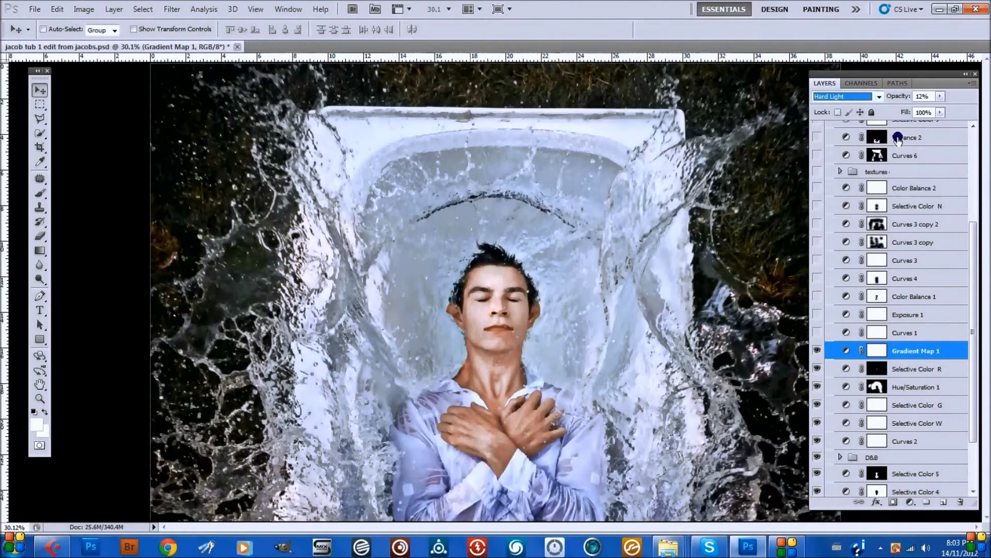
left_click(843, 98)
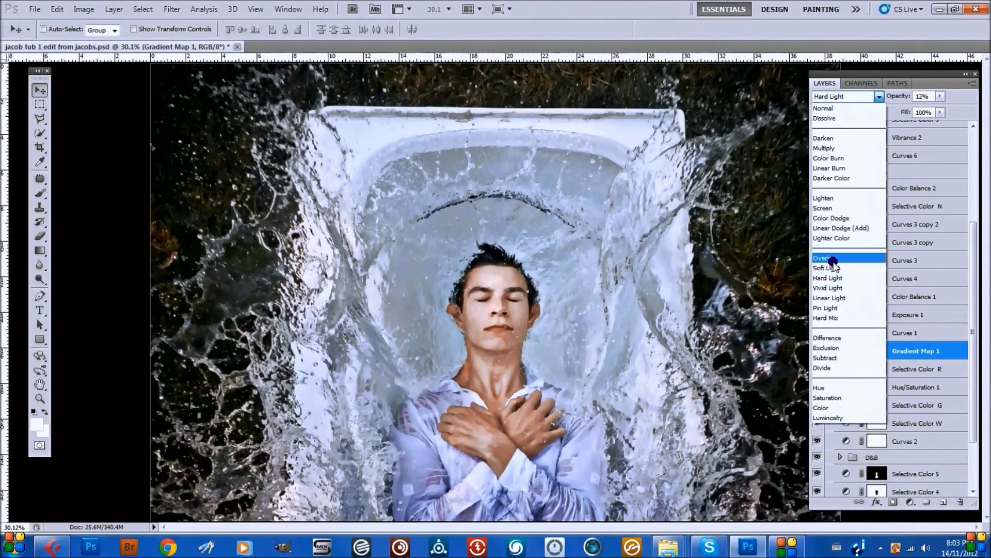
left_click(827, 268)
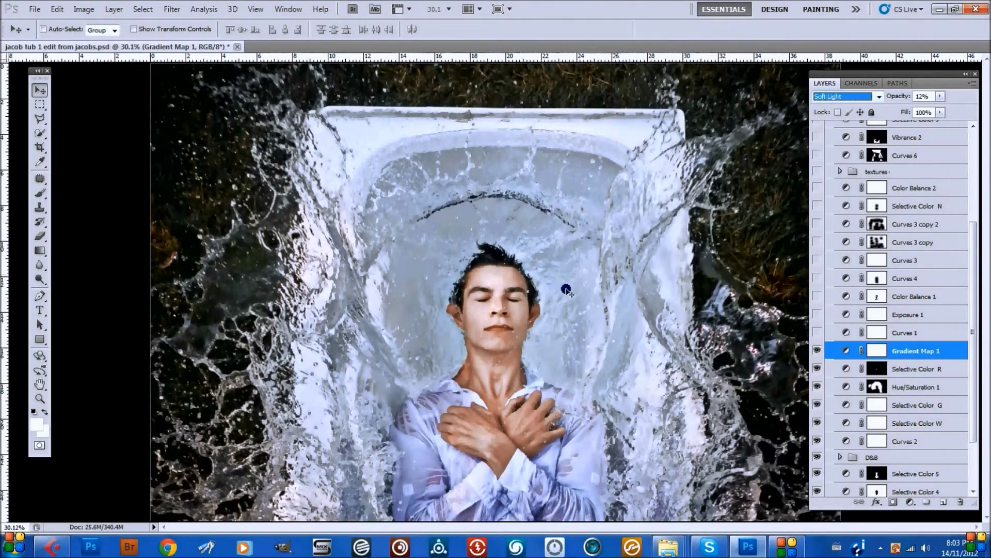
left_click(845, 99)
left_click(827, 276)
left_click(579, 298)
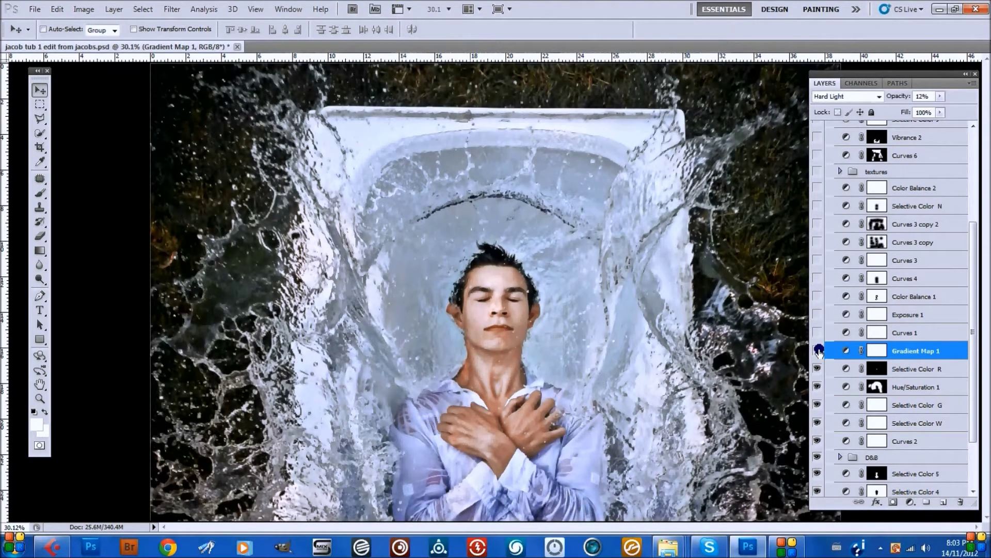
- Make the Curves 1 layer visible above Gradient Map 1 and compare the image with and without it
left_click(819, 334)
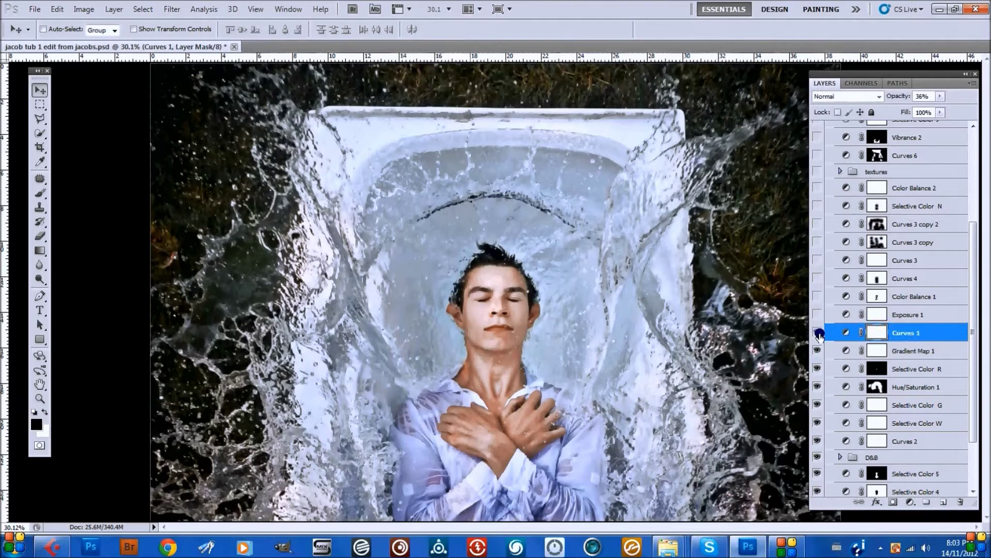
left_click(908, 350)
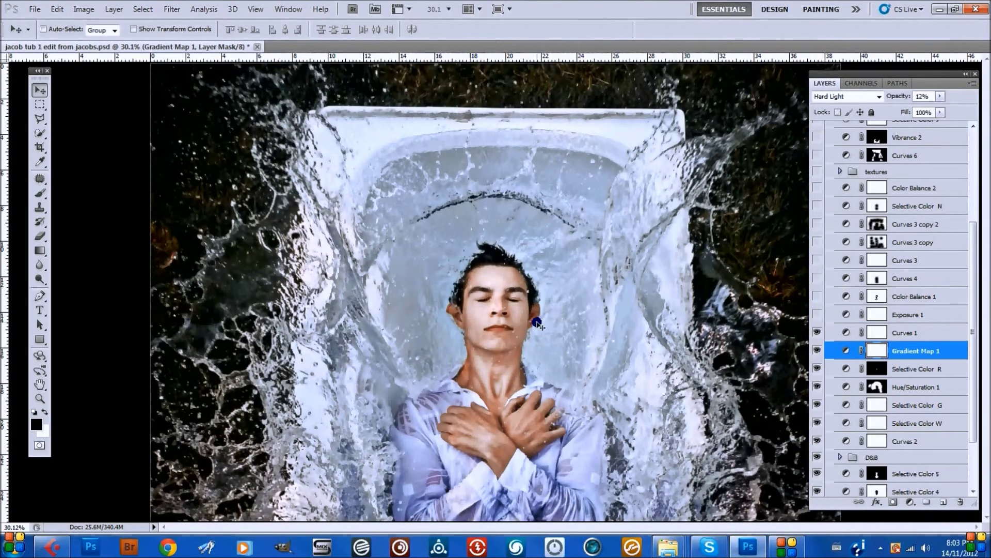
left_click(817, 333)
key("shift+minus")
left_click(905, 334)
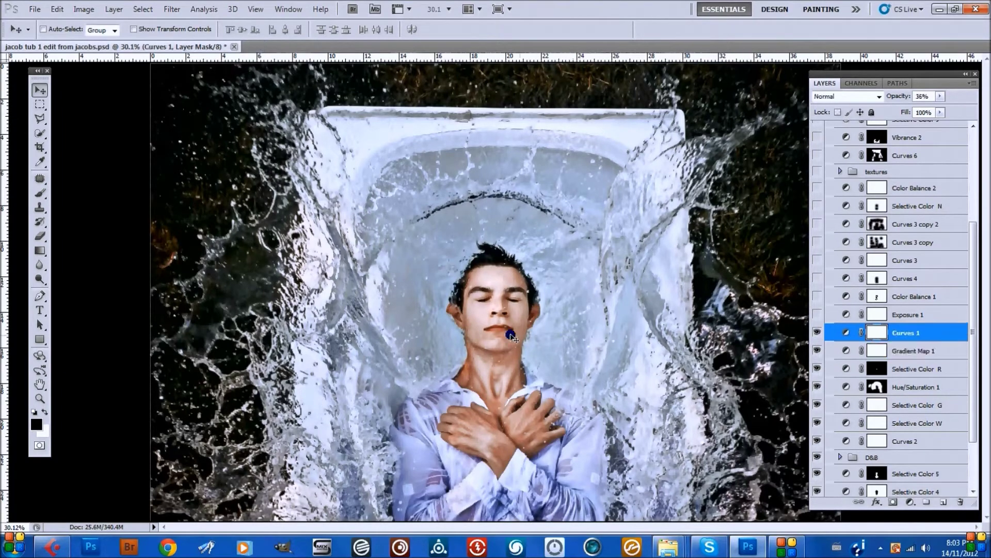
- Make the Exposure 1 layer visible and examine its exposure, offset and gamma settings
left_click(921, 316)
left_click(818, 314)
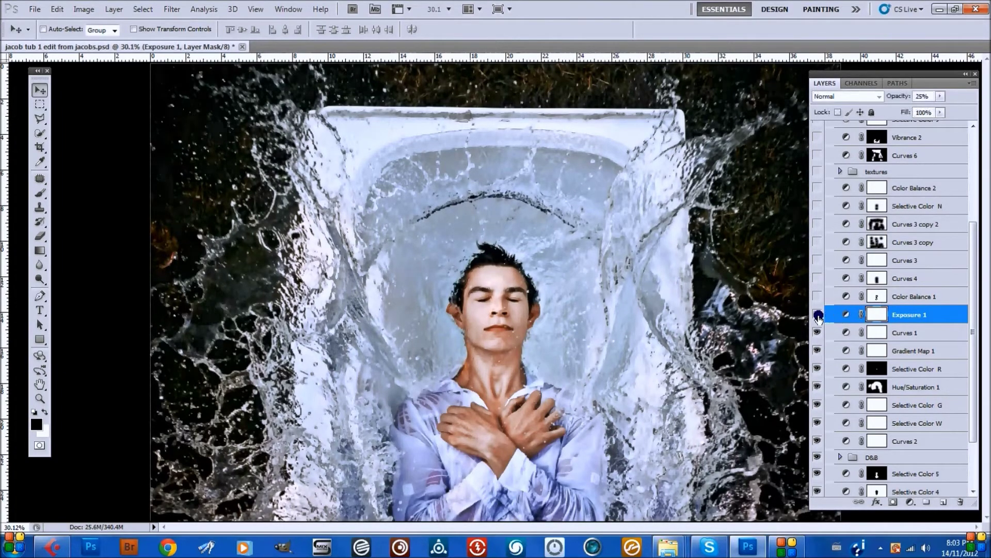
scroll(512, 330, "up", 3)
scroll(500, 321, "down", 2)
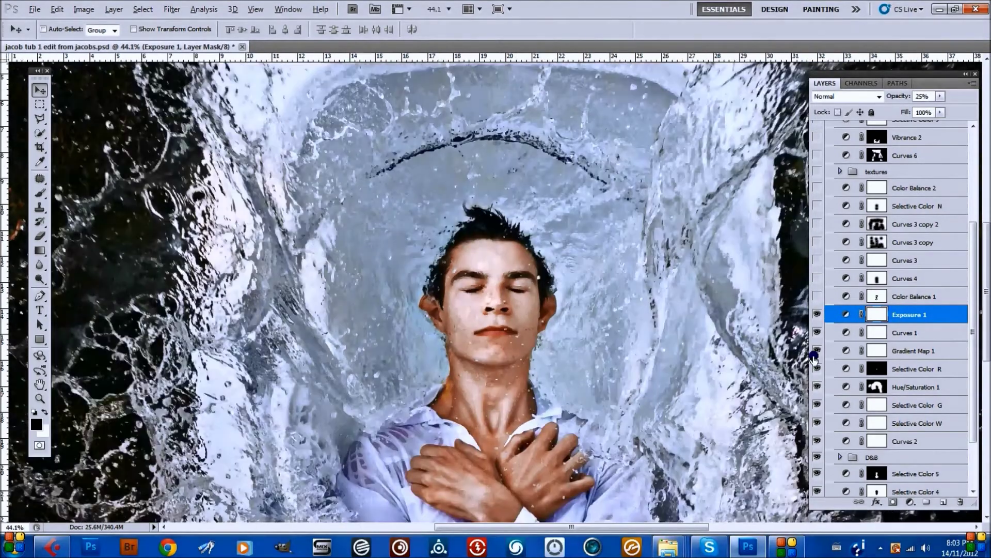
left_click(845, 317)
left_click(845, 315)
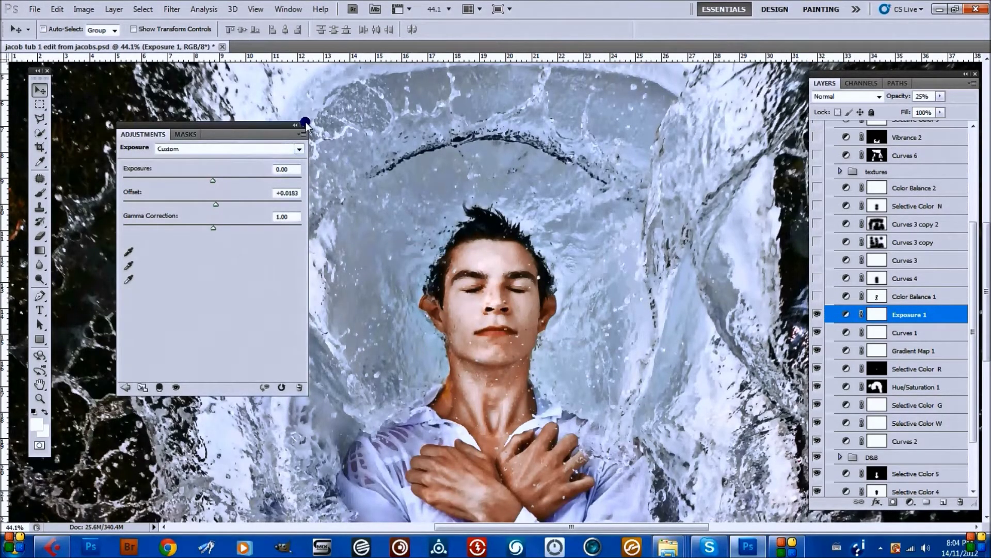
- Try offsets of -0.4930 and +0.0789 on the Exposure 1 layer, and undo both changes
left_click_drag(219, 207, 123, 208)
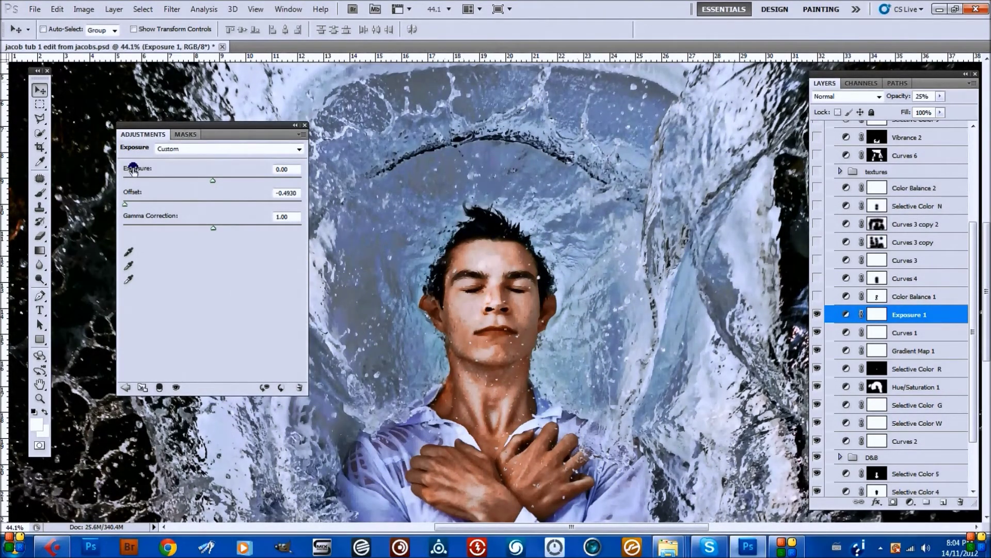
left_click_drag(126, 207, 228, 208)
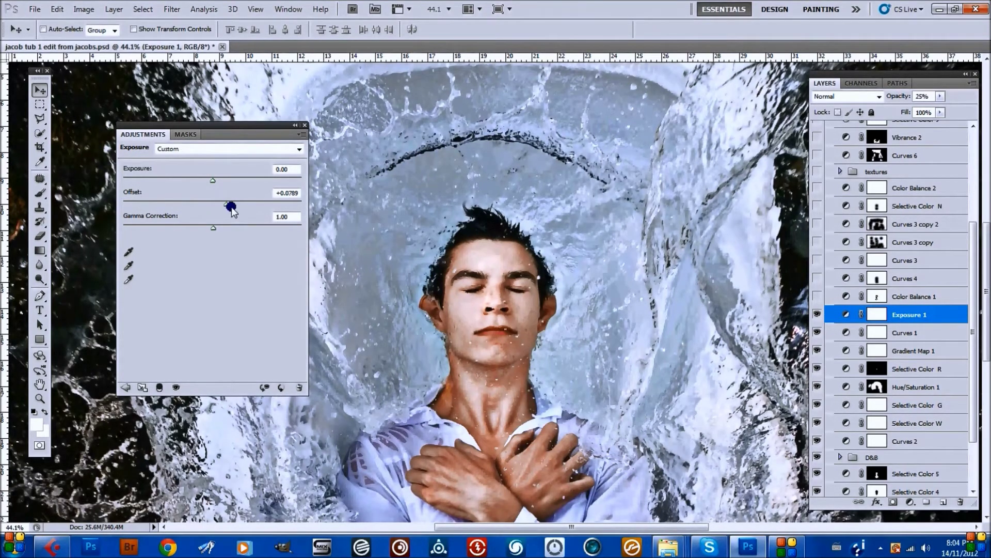
key("alt+bracketleft")
key("alt+bracketleft")
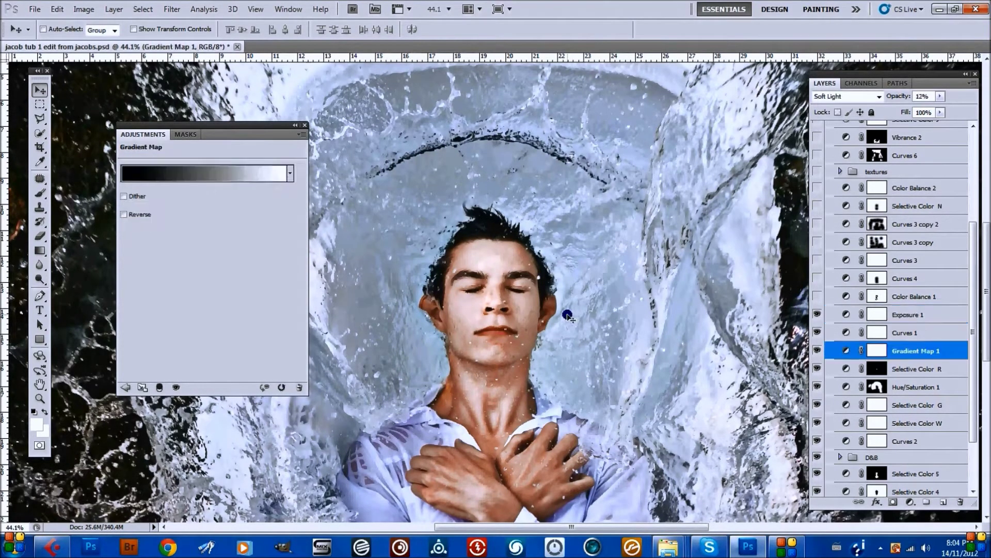
- Make the Color Balance 1 layer above Exposure 1 visible and close its midtone settings
left_click(926, 315)
left_click(919, 296)
left_click(908, 315)
left_click(909, 296)
left_click(817, 296)
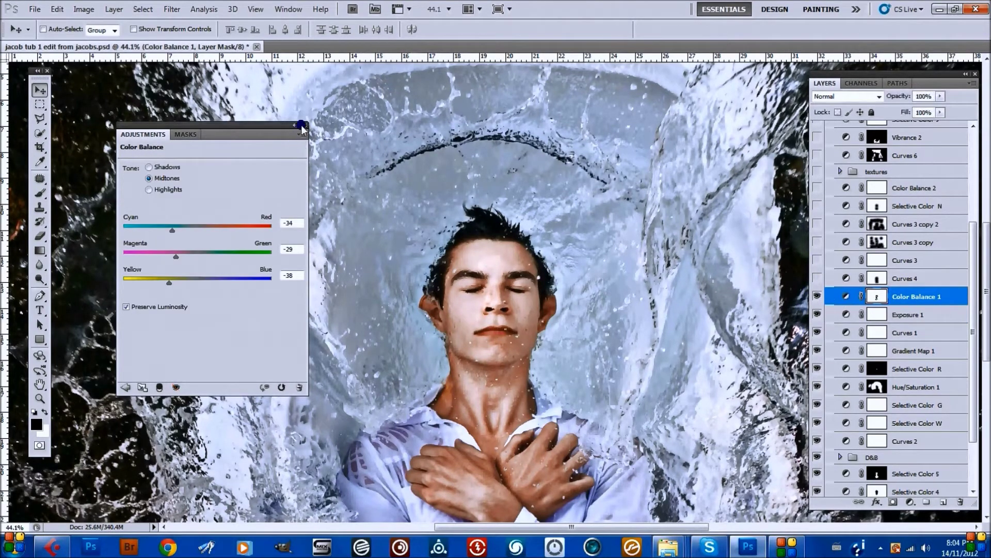
left_click(302, 126)
- Recheck the Exposure 1 layer's exposure, offset and gamma settings, and view the whole image
left_click(913, 315)
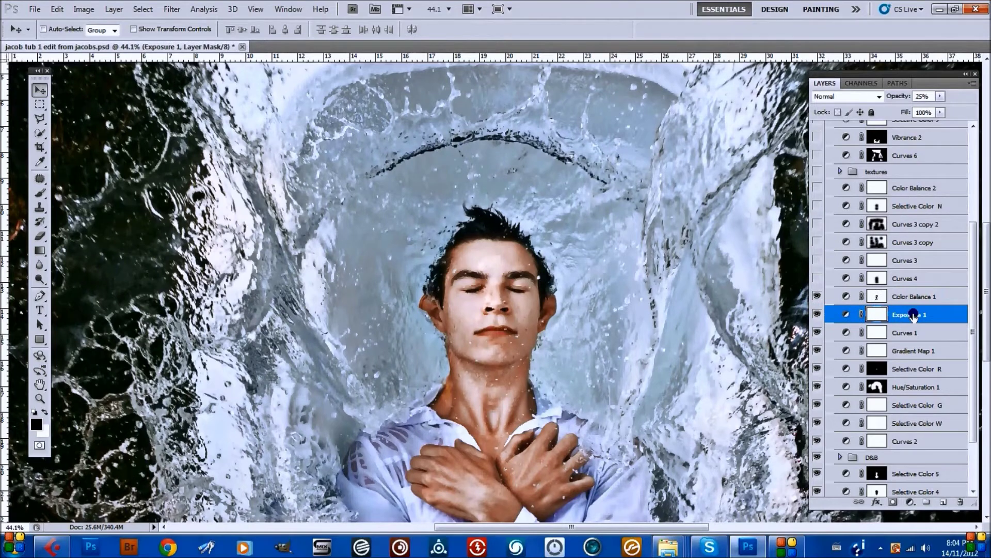
double_click(846, 315)
left_click(292, 245)
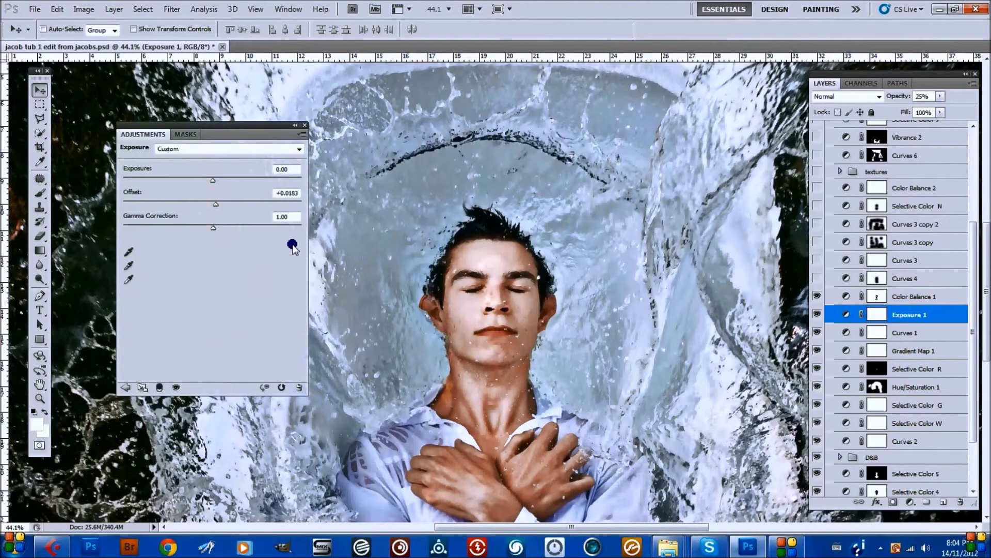
left_click(302, 126)
key("ctrl+0")
key("alt")
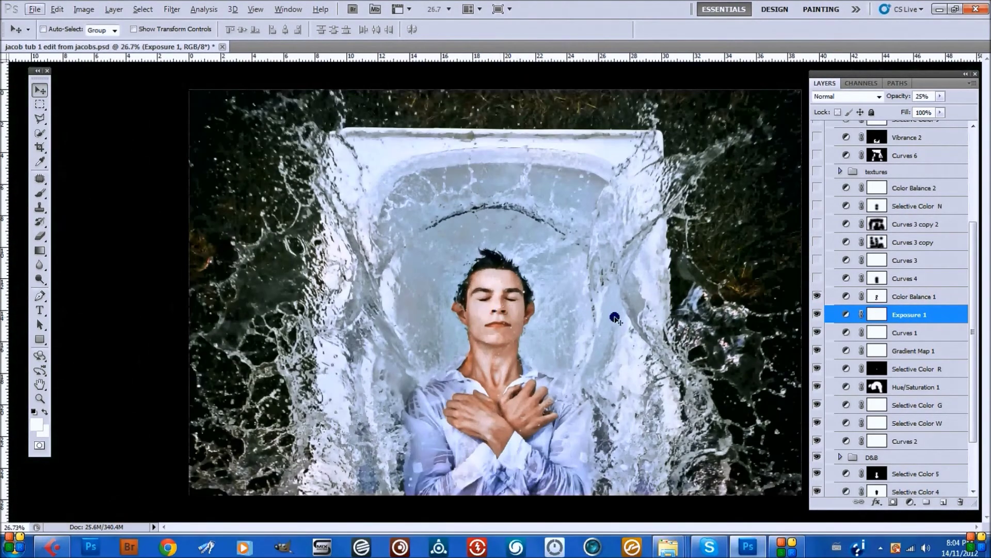
- Make the Curves 4 layer above Color Balance 1 visible and examine its RGB curve
left_click(908, 297)
left_click(909, 279)
left_click(815, 278)
left_click(830, 279)
left_click(849, 279)
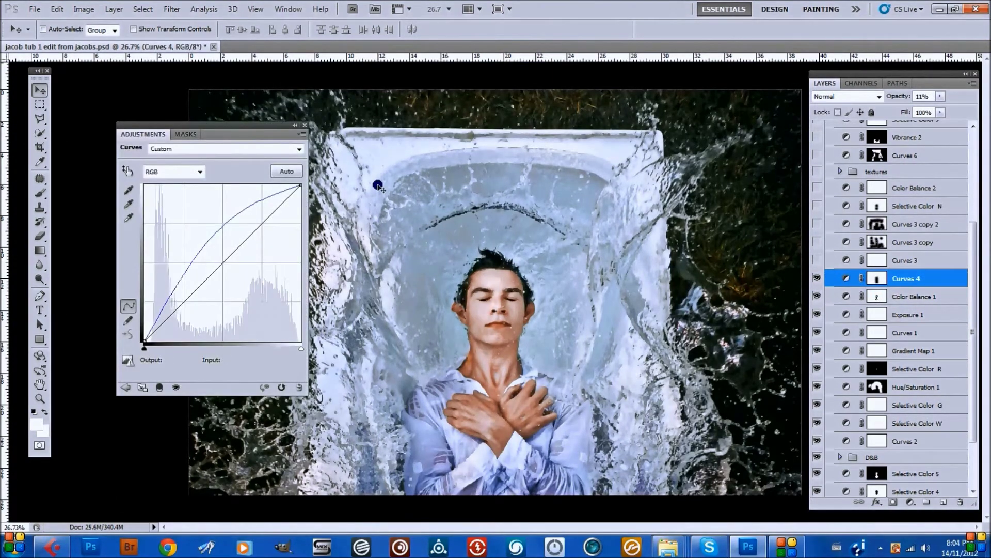
left_click(302, 127)
- Compare the man's face up close with and without the Curves 4 layer
left_click(509, 263)
scroll(508, 300, "up", 5)
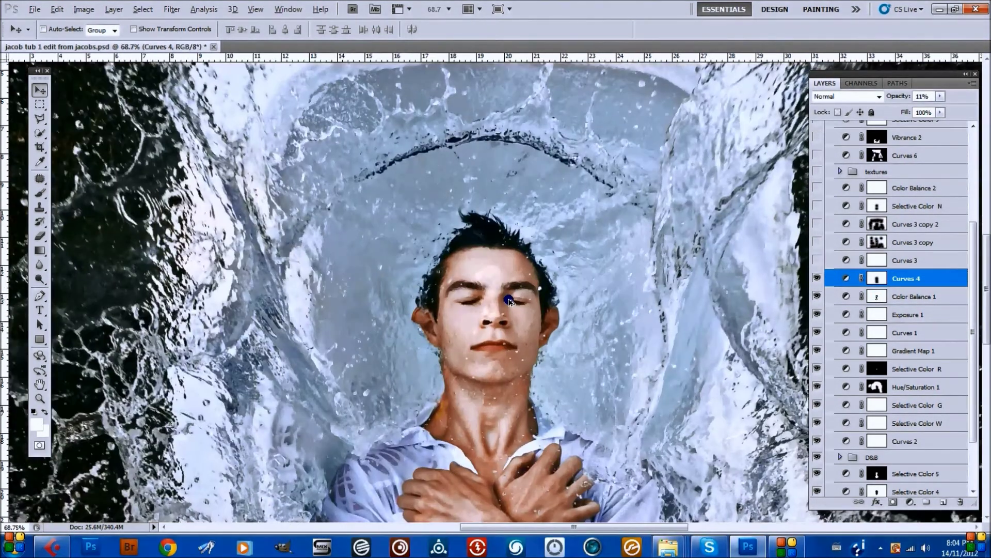
left_click(817, 278)
left_click(817, 278)
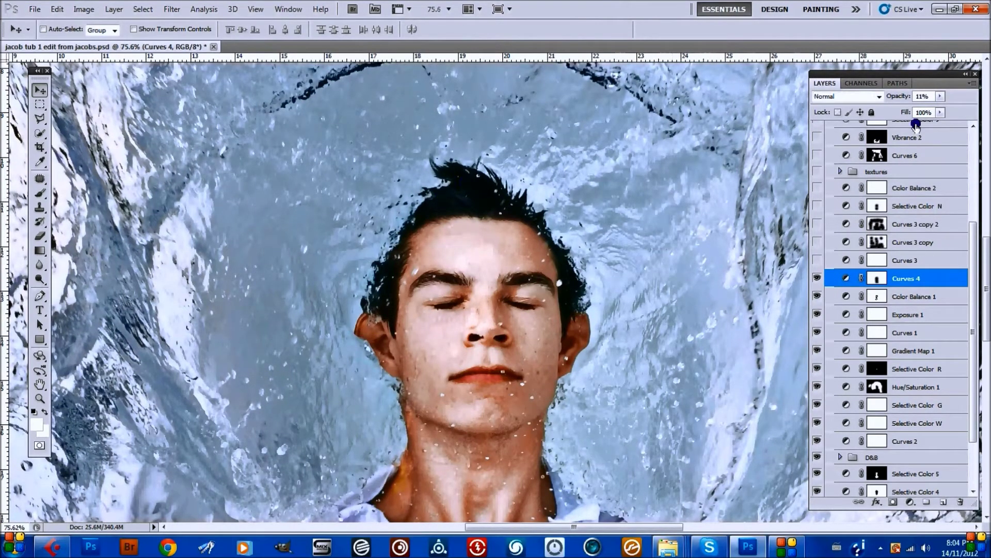
- Make the Curves 3 layer visible, examine its RGB curve, and compare the whole image with and without it
left_click(830, 261)
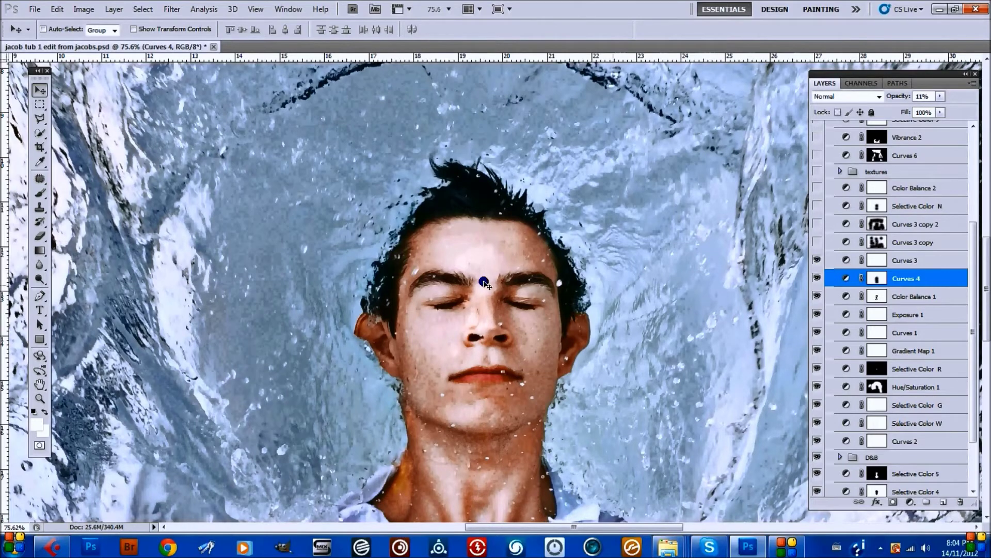
scroll(484, 283, "down", 5)
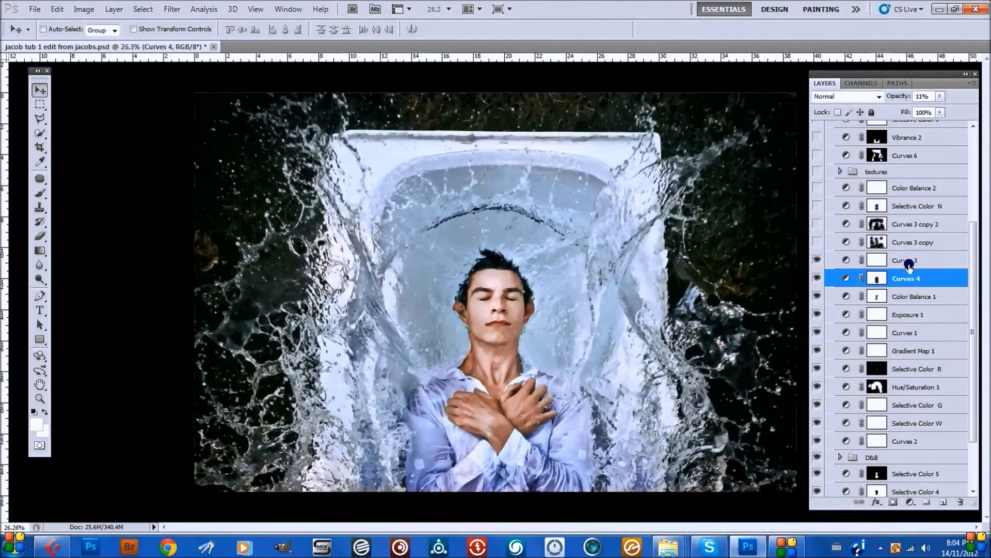
left_click(849, 261)
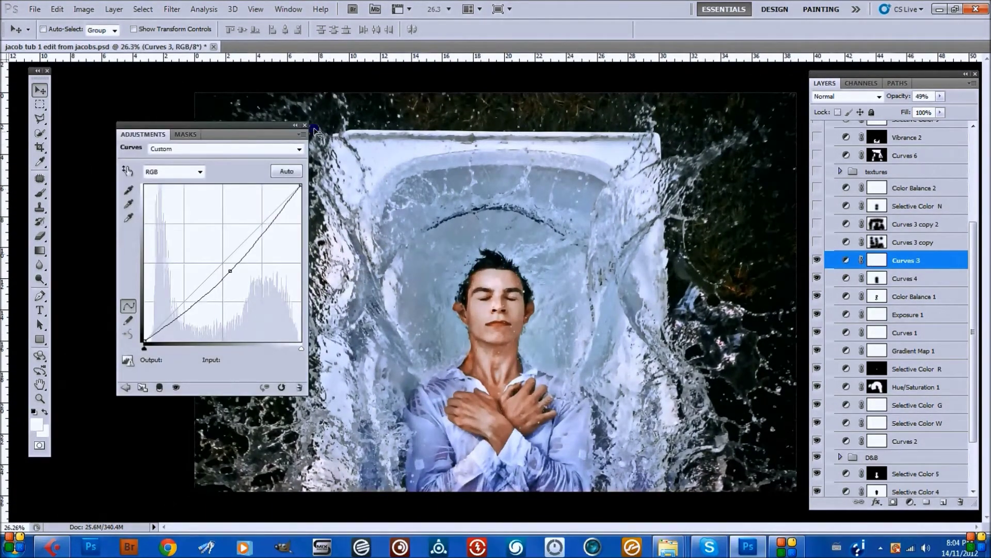
left_click(305, 125)
left_click(818, 260)
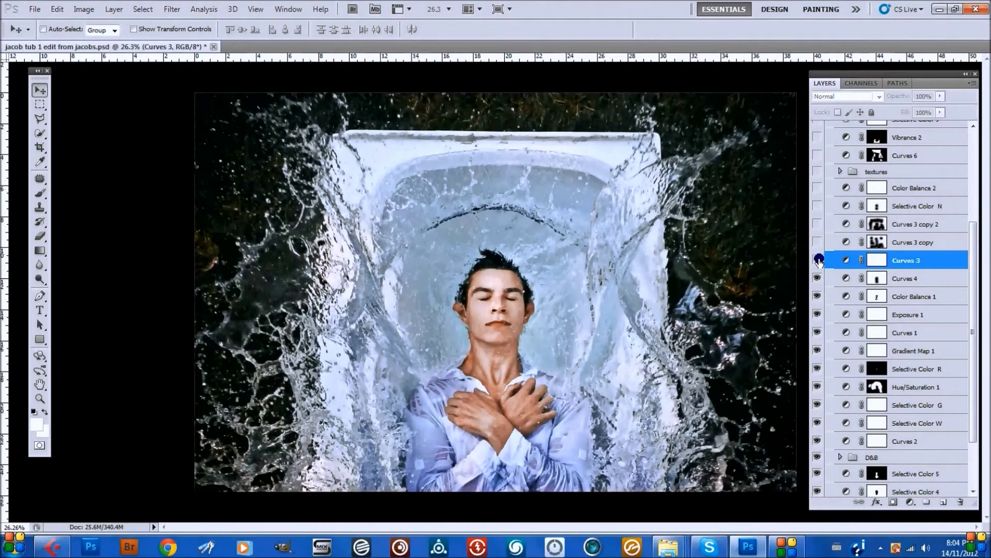
- Make the masked Curves 3 copy layer visible and examine its RGB curve
left_click(877, 242)
left_click(817, 242)
left_click(847, 243)
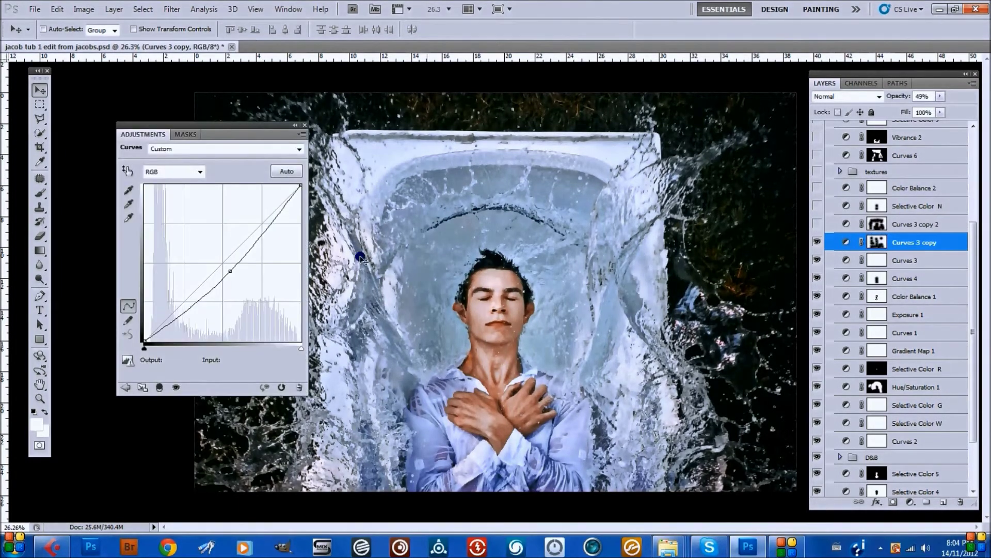
left_click(305, 126)
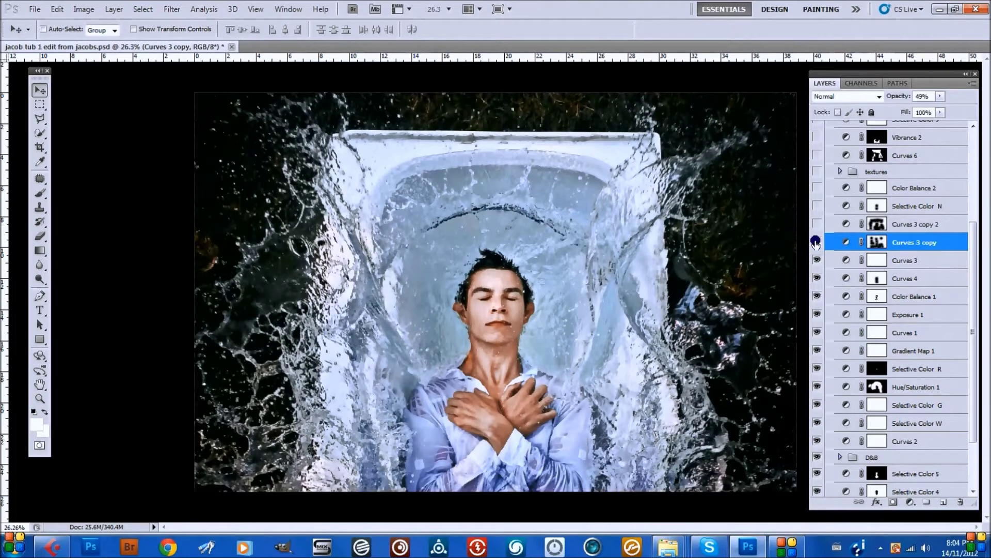
- Make the Curves 3 copy 2 layer visible and check its curve adjustment
left_click(903, 227)
left_click(818, 224)
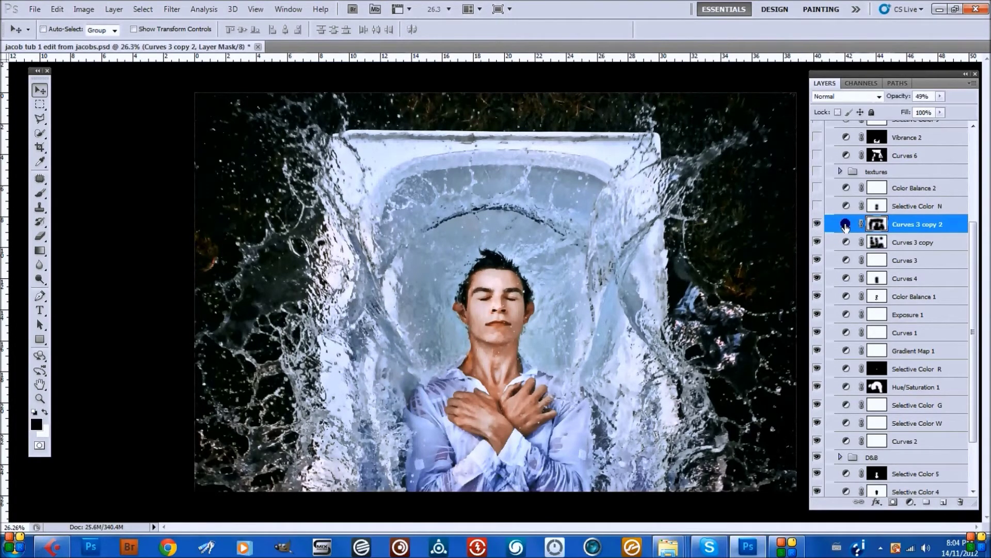
left_click(845, 225)
left_click(872, 231)
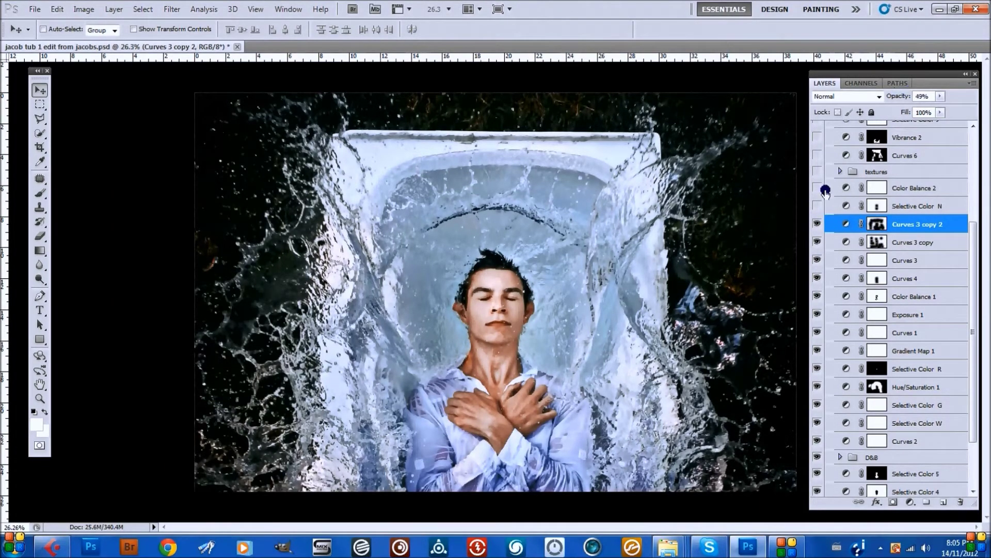
- Make the Selective Color N layer visible and compare the image with and without it
left_click(929, 206)
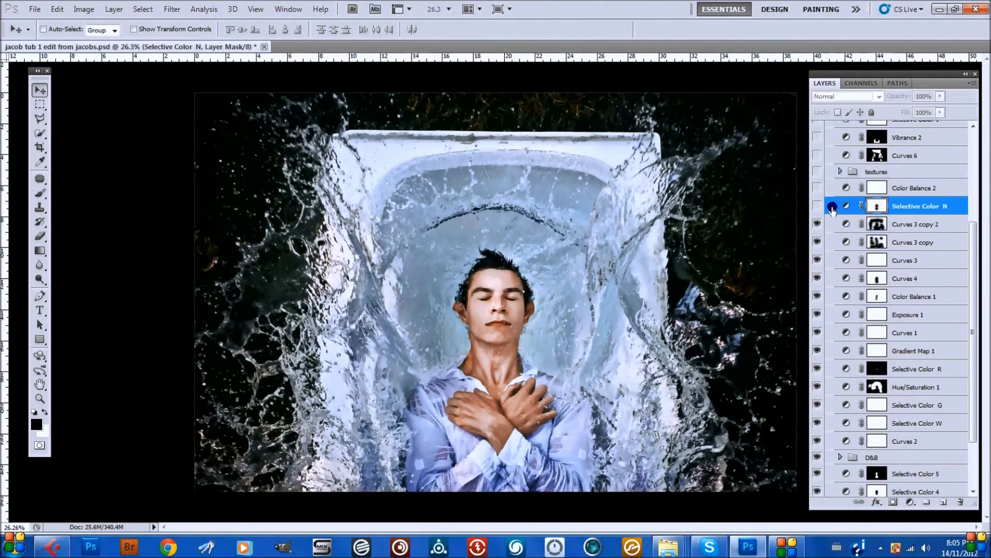
left_click(816, 206)
left_click(817, 206)
left_click(817, 206)
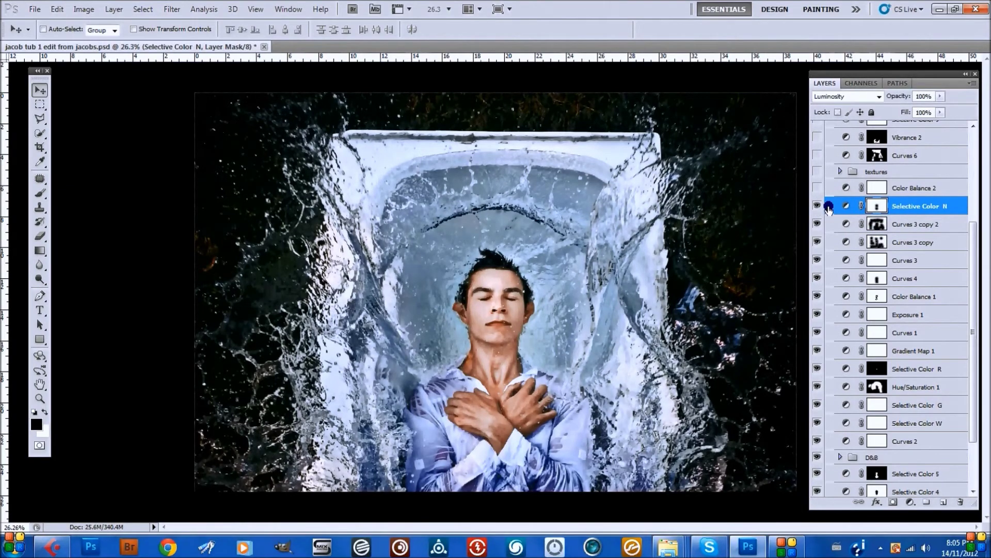
- Try Black +100 and Magenta -56 for the Neutrals in Selective Color N, and undo the changes
left_click(845, 207)
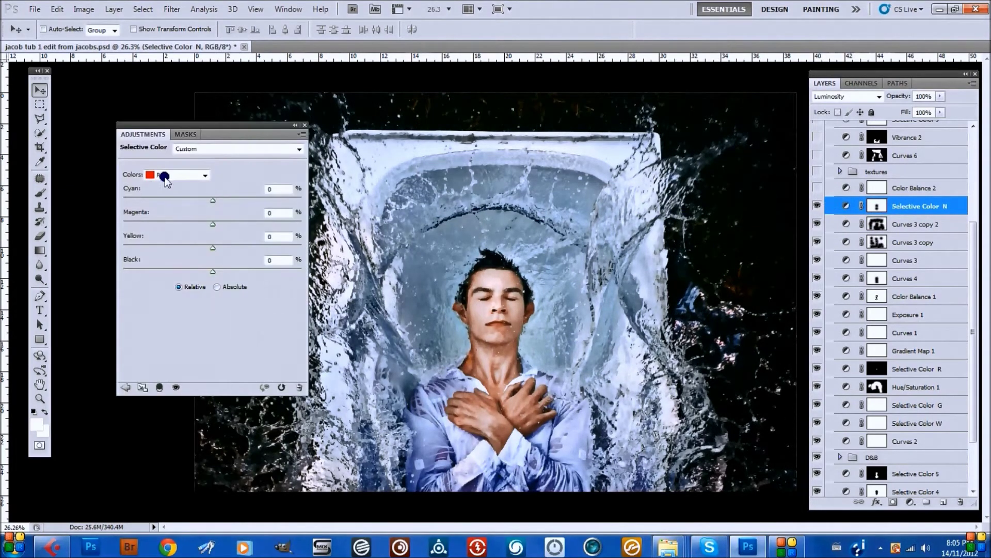
left_click(170, 175)
left_click(175, 256)
left_click_drag(212, 270, 238, 271)
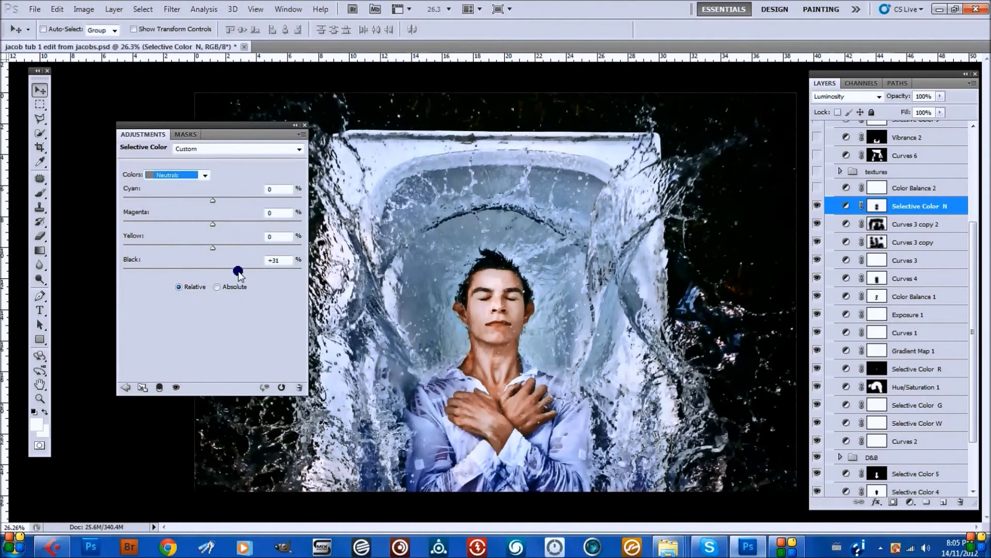
left_click_drag(241, 274, 318, 277)
left_click_drag(212, 226, 163, 226)
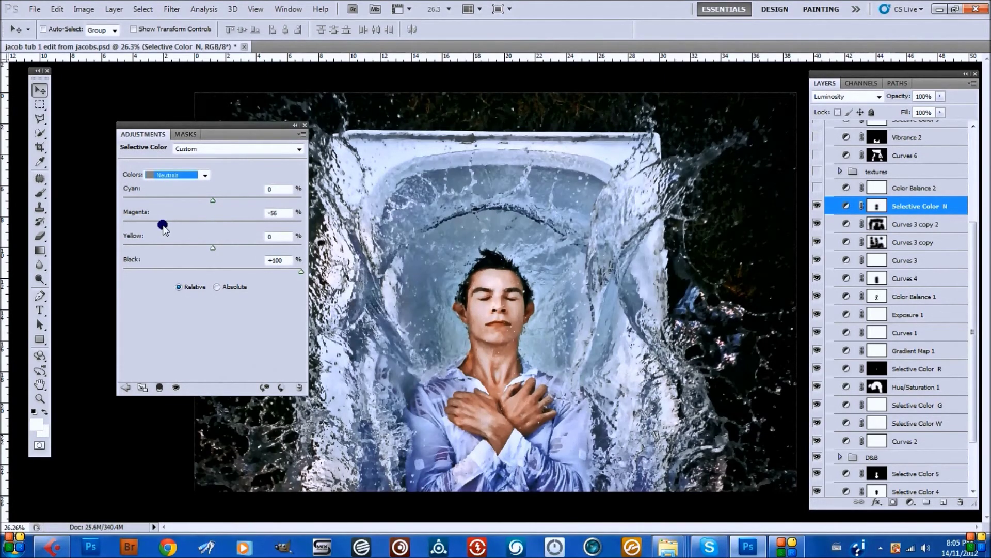
key("ctrl+alt+z")
key("ctrl+alt+z")
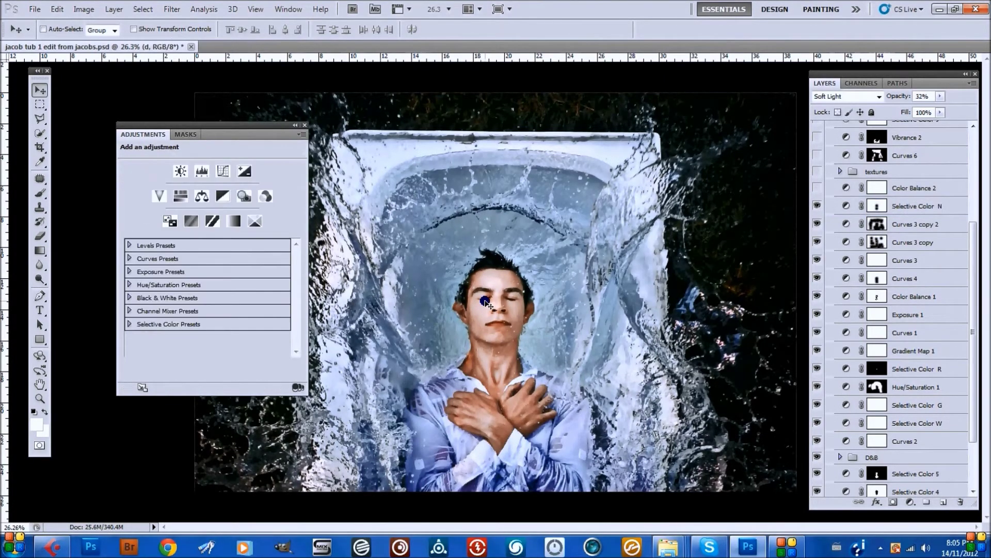
- Make the Color Balance 2 layer visible and examine its midtone settings
left_click(924, 207)
left_click(828, 193)
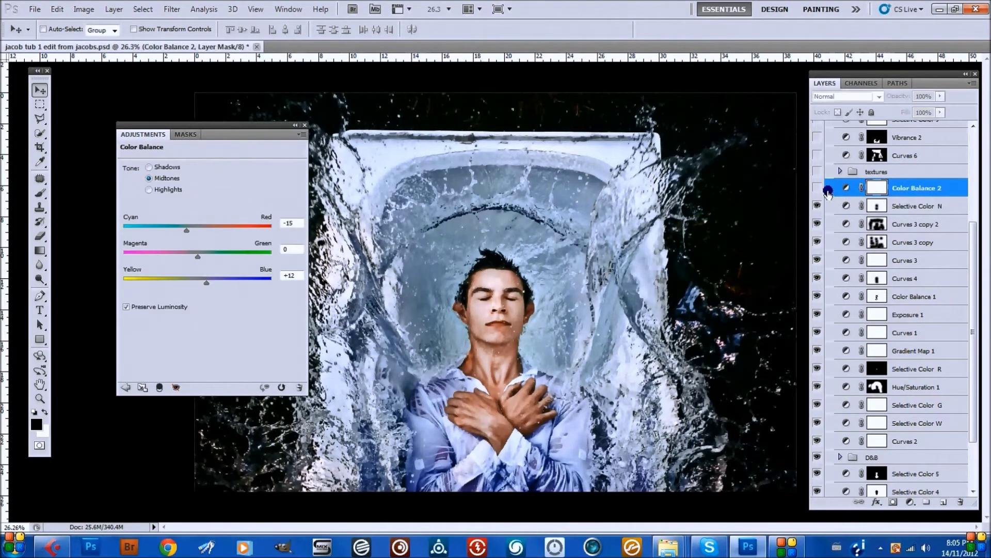
left_click(817, 189)
left_click(304, 125)
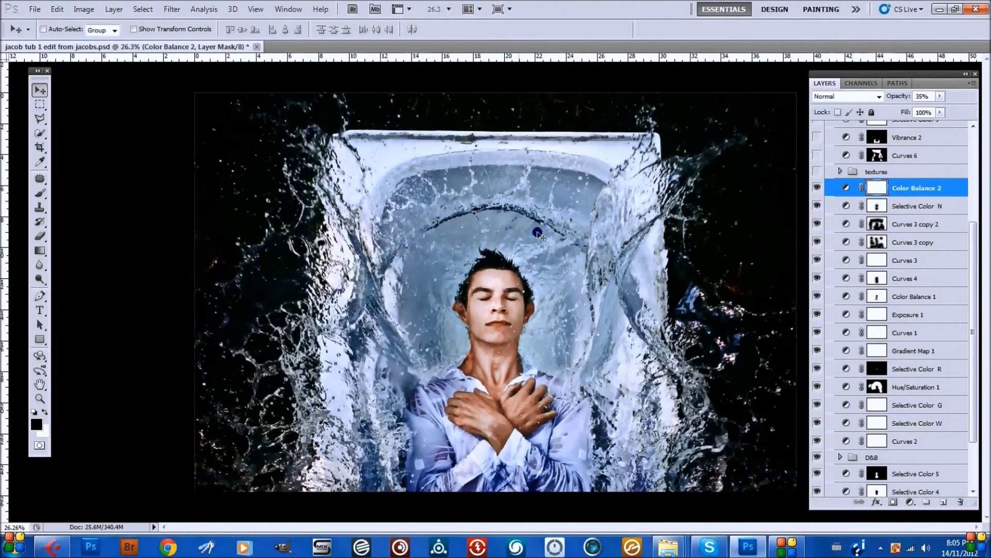
scroll(537, 234, "up", 3)
double_click(844, 189)
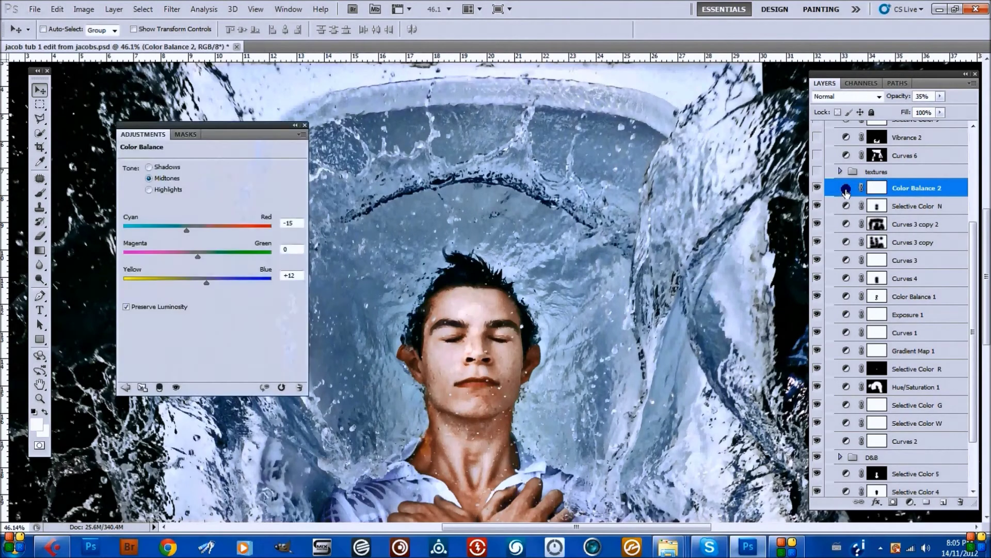
left_click(305, 126)
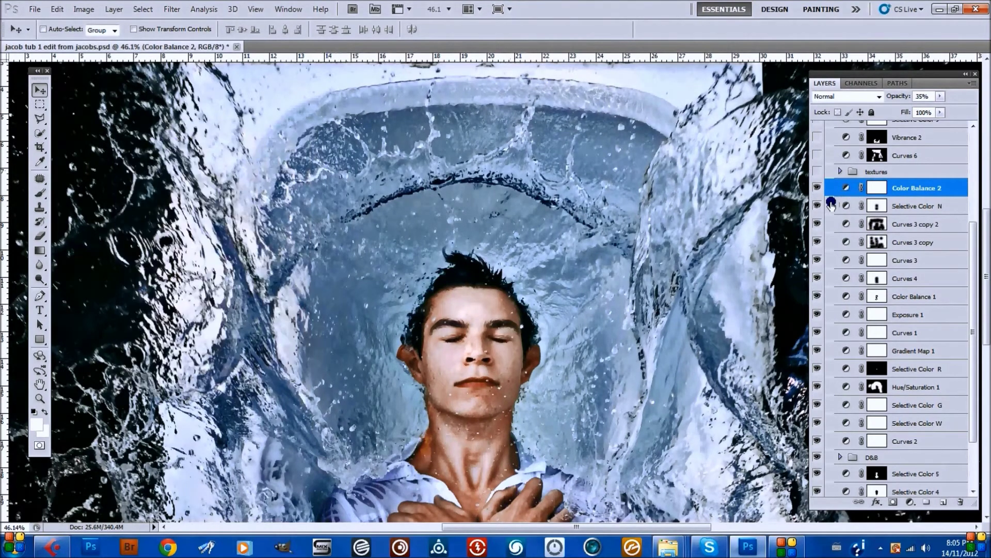
- Compare the water and face up close with and without the Color Balance 2 layer
left_click(818, 189)
left_click(817, 188)
scroll(586, 241, "up", 3)
left_click(818, 189)
left_click(818, 188)
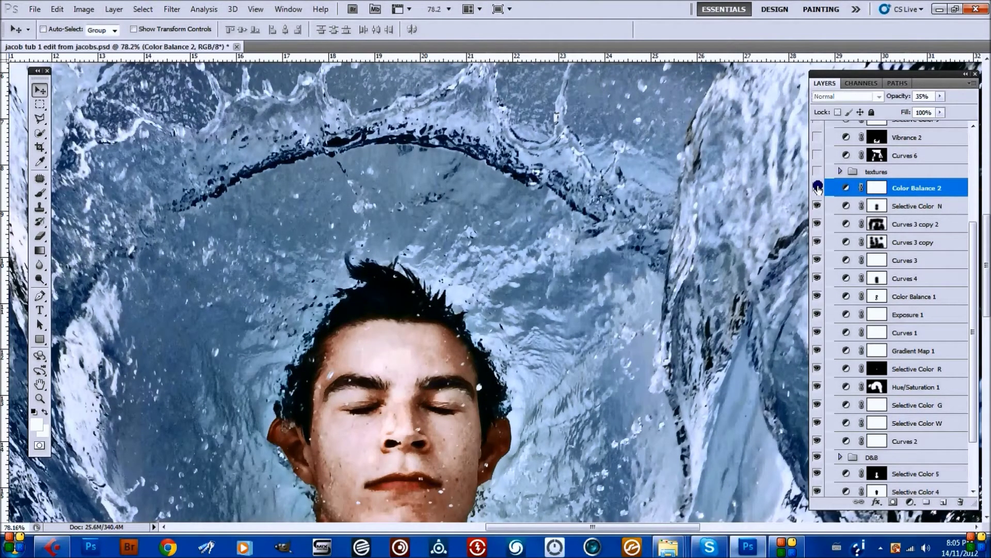
scroll(726, 244, "down", 7)
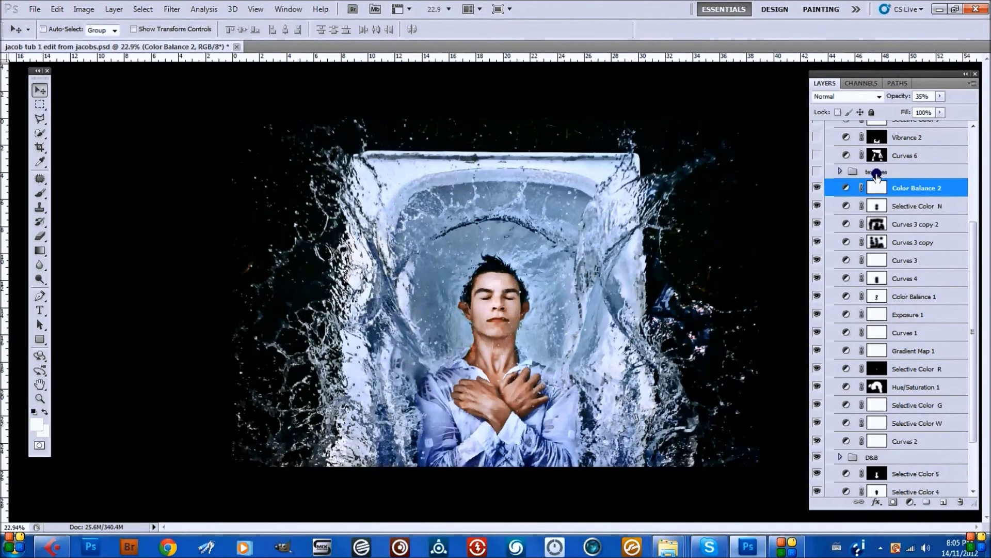
- Make the textures group visible and expand it to show its layers
left_click(877, 173)
left_click(840, 171)
left_click(818, 171)
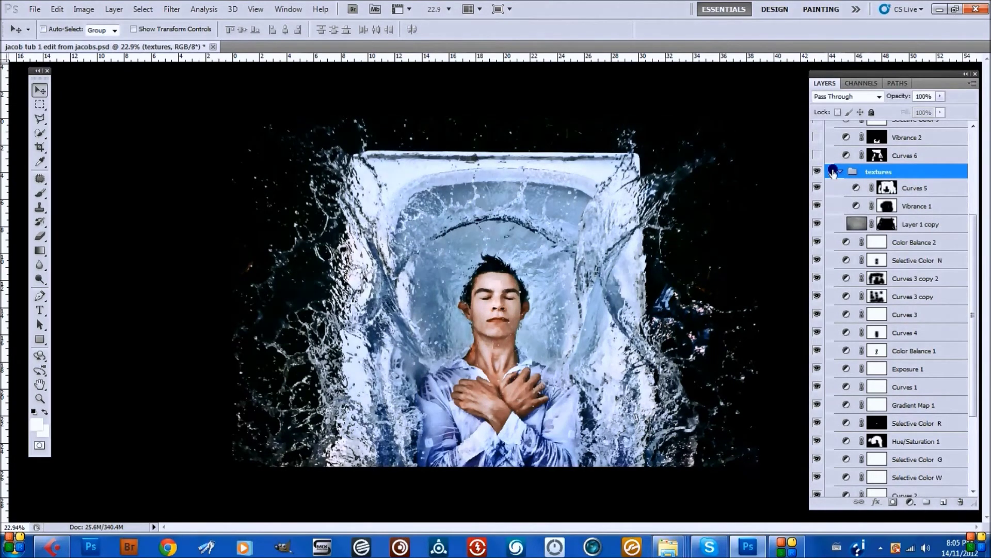
- Hide Curves 5 and Vibrance 1 in the textures group, leaving only Layer 1 copy visible and selected
left_click(889, 226)
left_click_drag(816, 224, 818, 200)
left_click(818, 225)
left_click(857, 225)
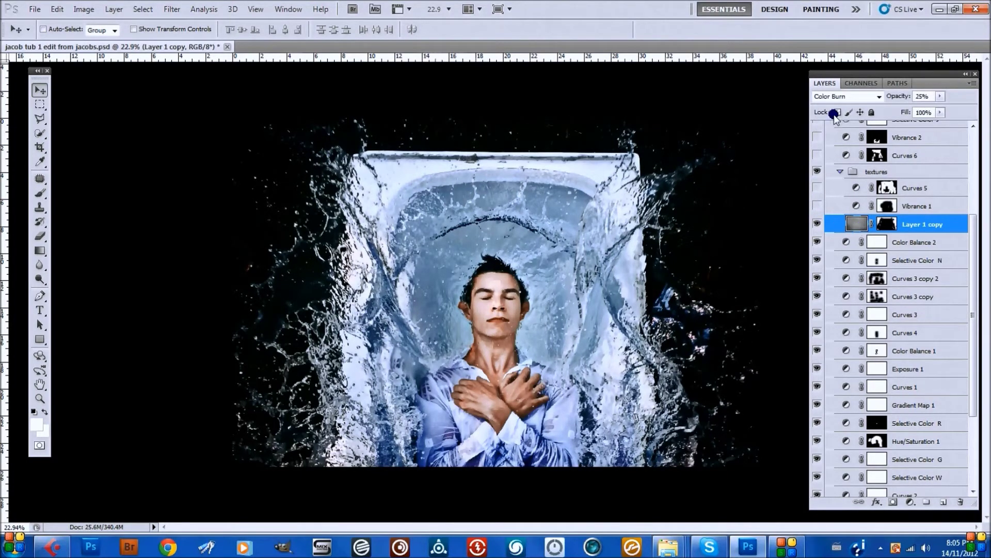
- Check Layer 1 copy's blend mode, compare the image with and without the texture, and select its layer mask
left_click(832, 98)
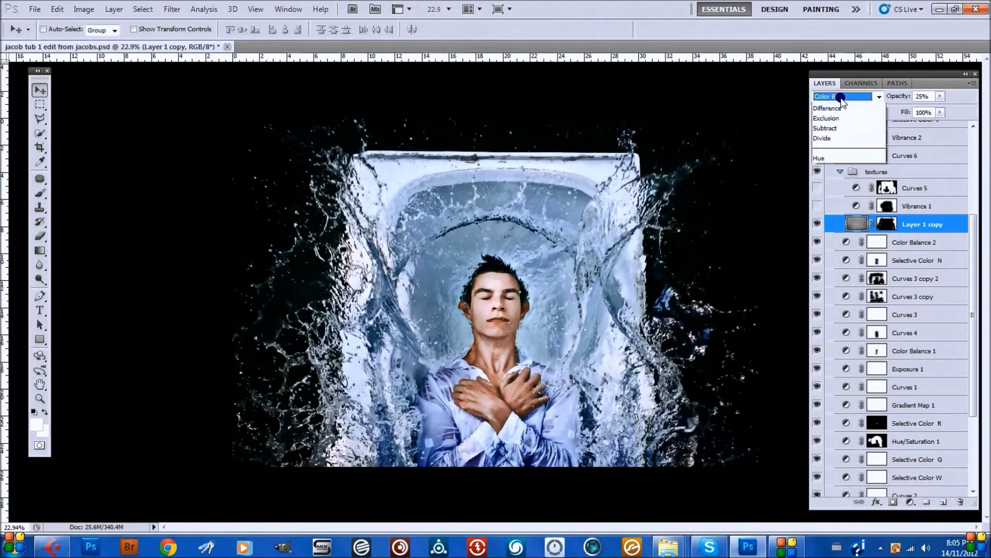
left_click(841, 156)
left_click(818, 224)
left_click(818, 224)
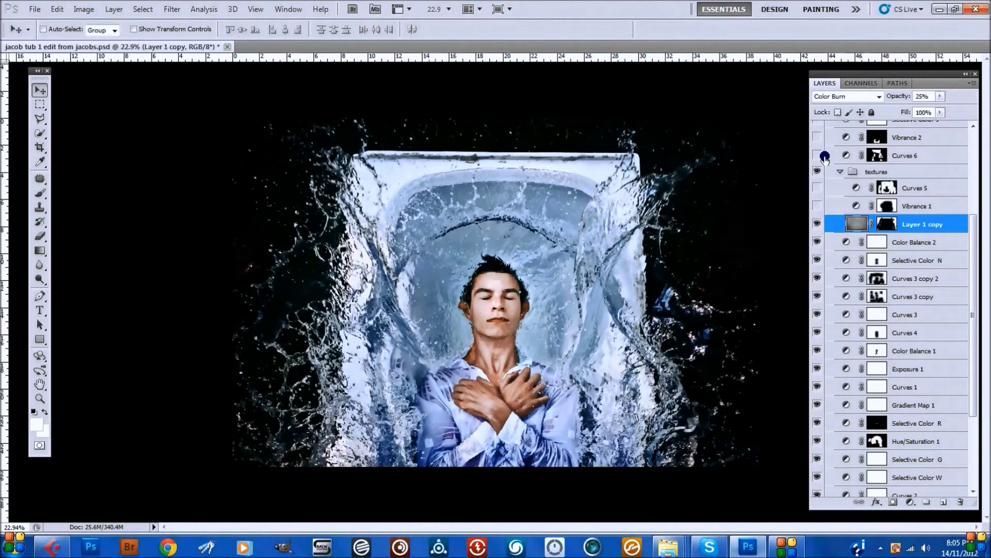
left_click(818, 224)
left_click(818, 224)
left_click(818, 224)
left_click(818, 224)
left_click(891, 226)
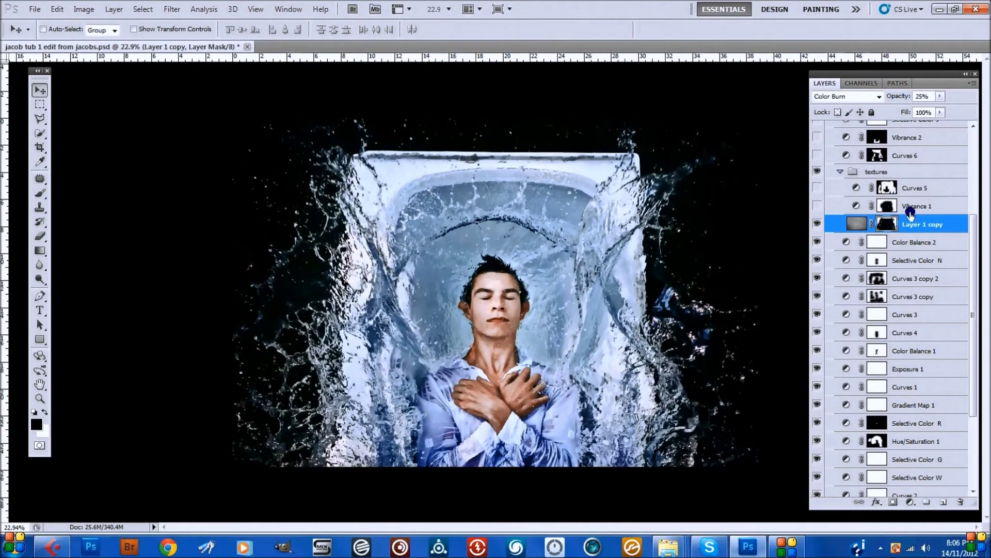
- Make Vibrance 1 in the textures group visible and inspect the water splash beside the tub up close
left_click(895, 207)
left_click(817, 206)
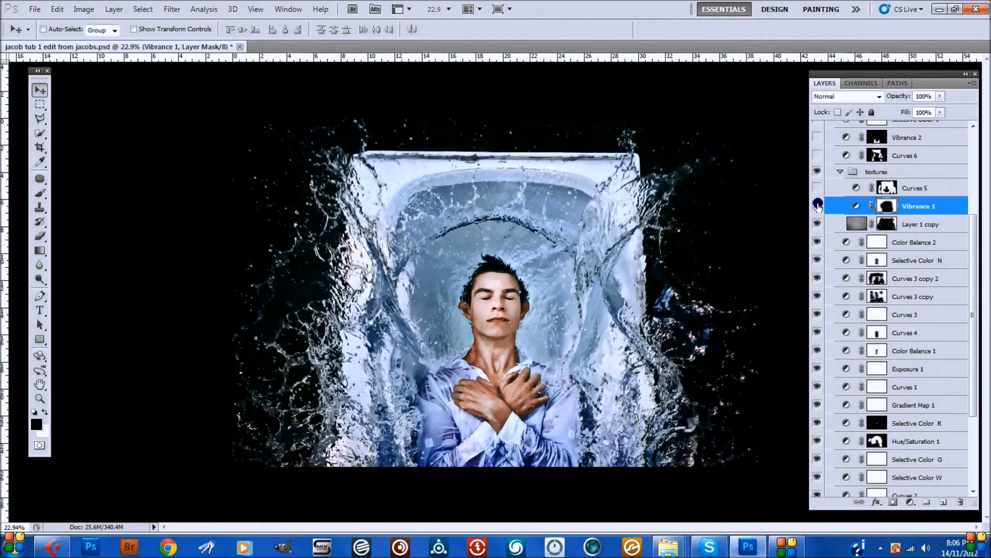
scroll(745, 230, "up", 5)
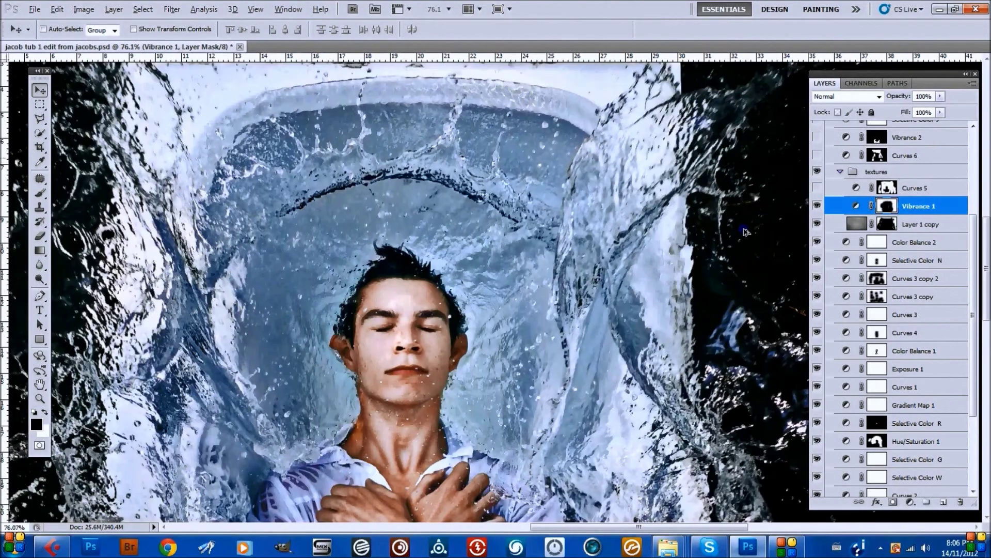
scroll(744, 231, "up", 3)
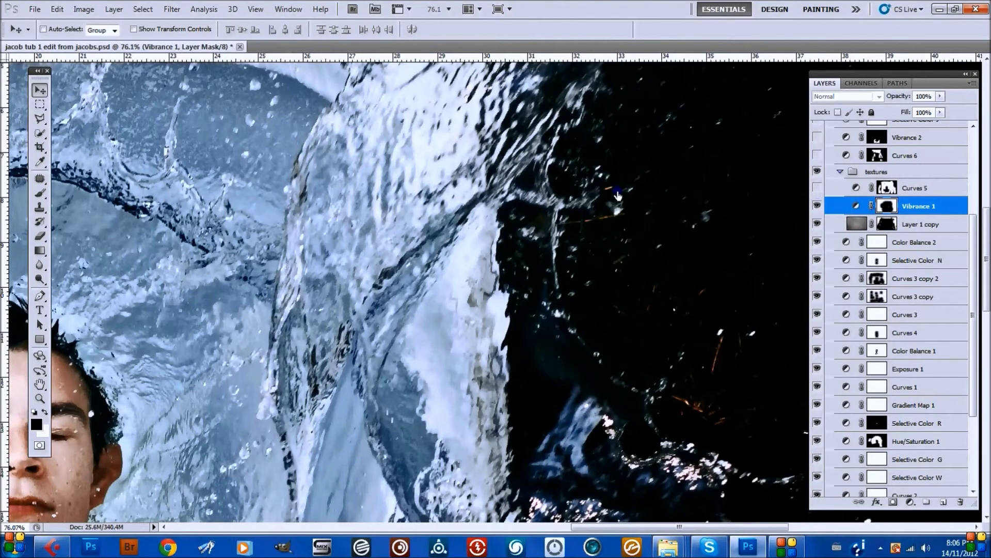
scroll(871, 219, "down", 2)
scroll(871, 219, "up", 2)
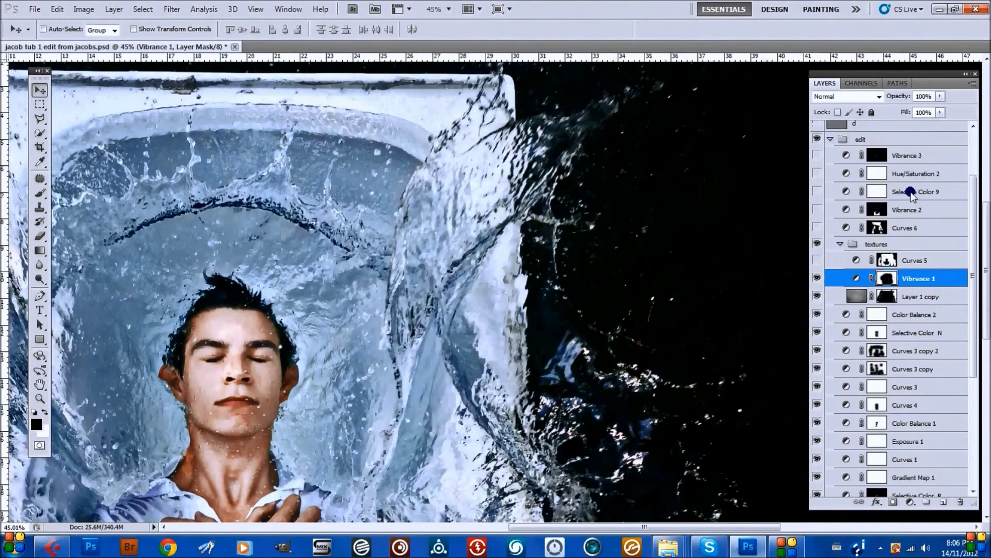
- Make Curves 5 in the textures group visible and view its curve adjustment settings
left_click(837, 260)
left_click(817, 261)
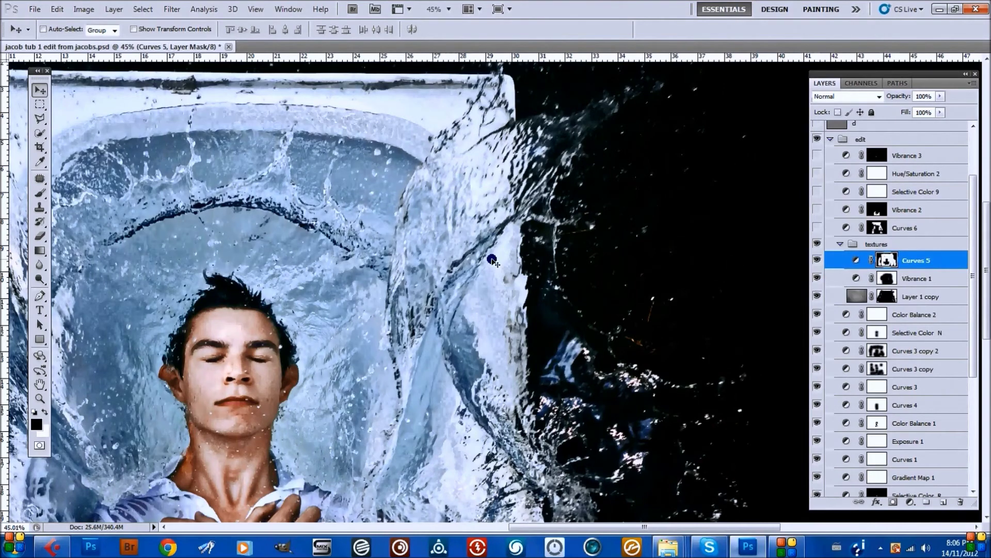
key("ctrl+0")
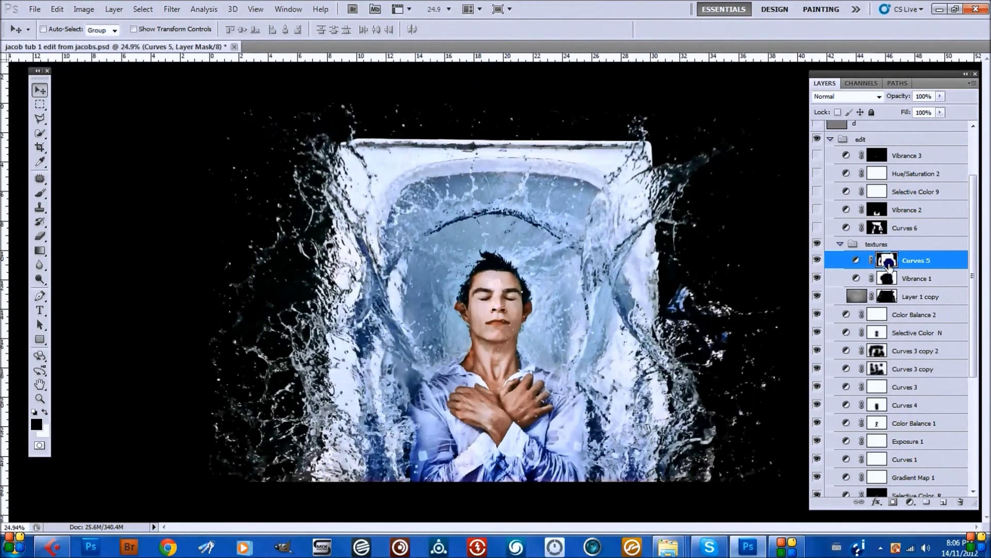
left_click(860, 264)
left_click(304, 124)
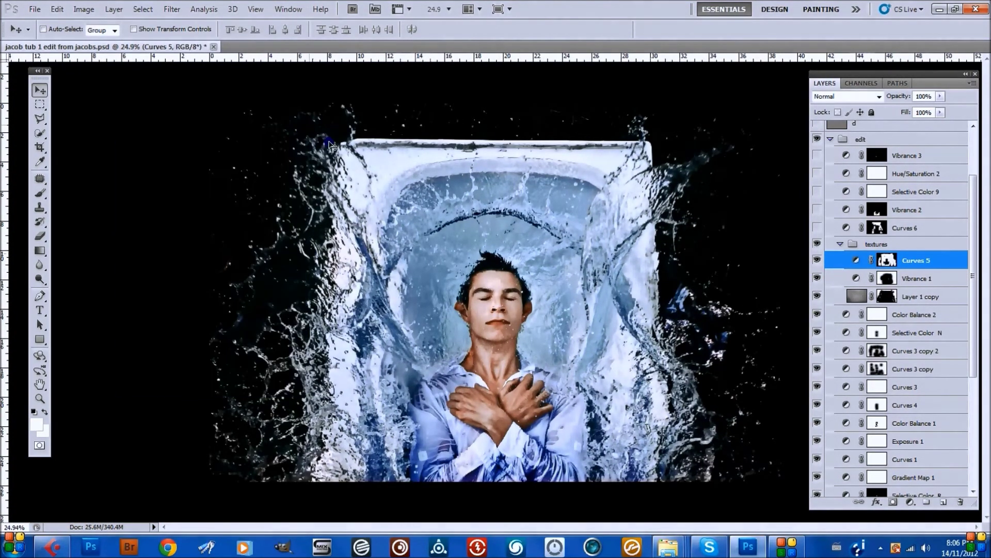
- Compare the face and surrounding water up close with and without Curves 5
scroll(485, 272, "up", 5)
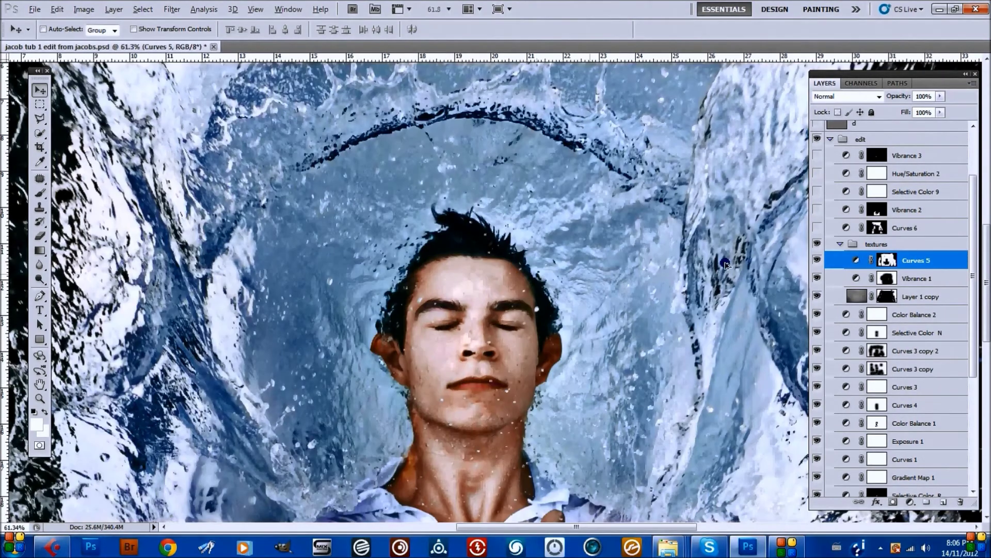
left_click(819, 262)
left_click(819, 262)
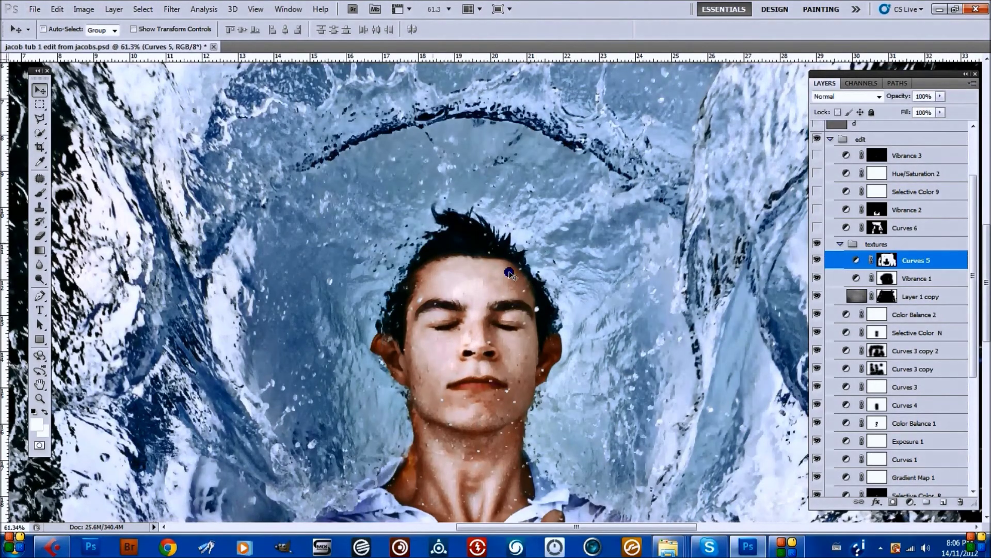
scroll(509, 274, "down", 5)
- Collapse the textures group and view the adjustment settings of Curves 6
left_click(840, 243)
left_click(857, 229)
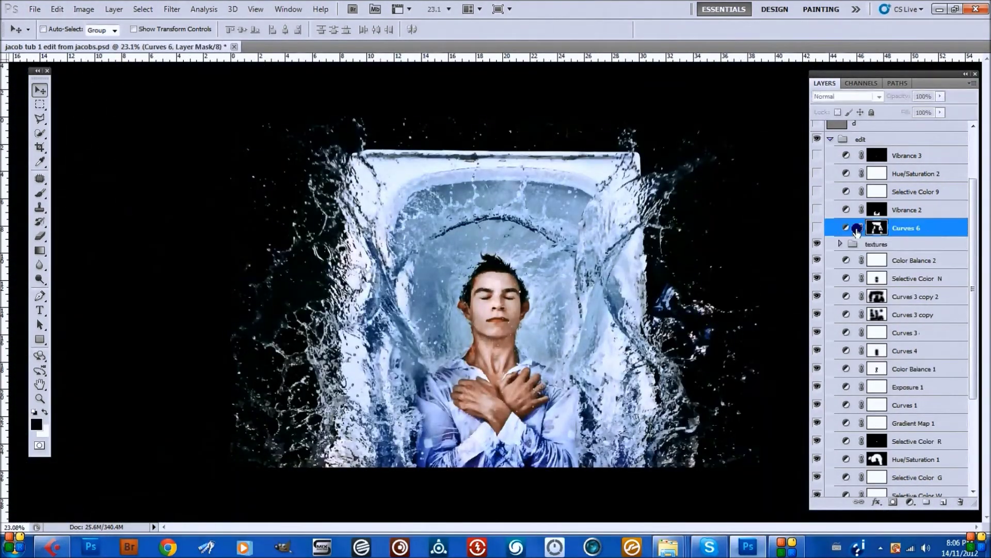
left_click(858, 229)
left_click(301, 170)
left_click(305, 125)
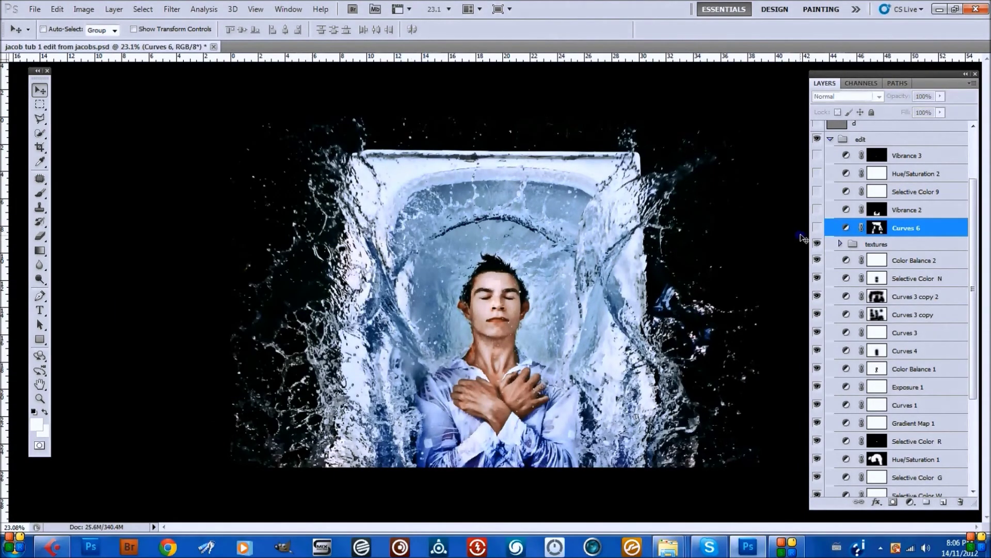
- Compare the image with and without Curves 6, leaving the layer visible
left_click(816, 228)
left_click(817, 228)
left_click(817, 228)
left_click(556, 272)
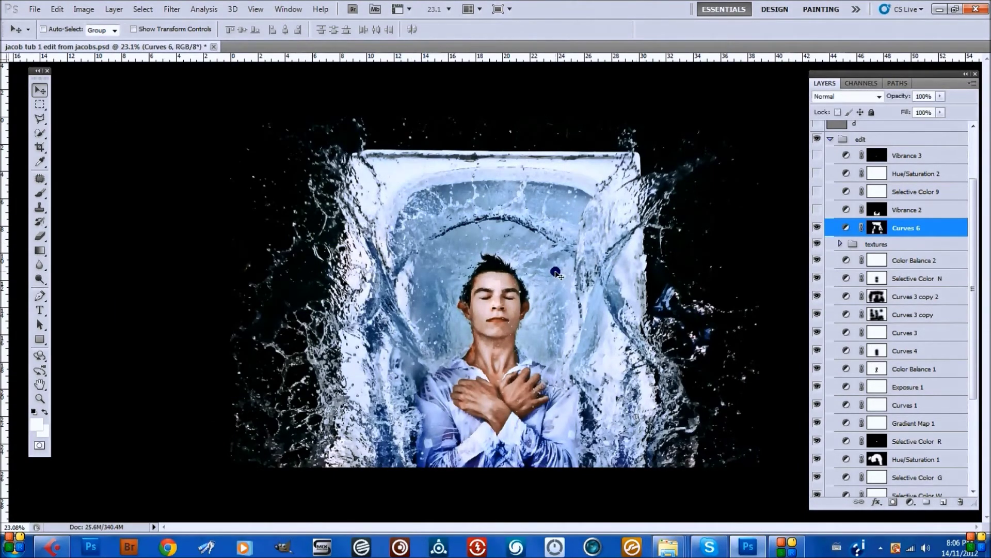
left_click(817, 228)
left_click(817, 228)
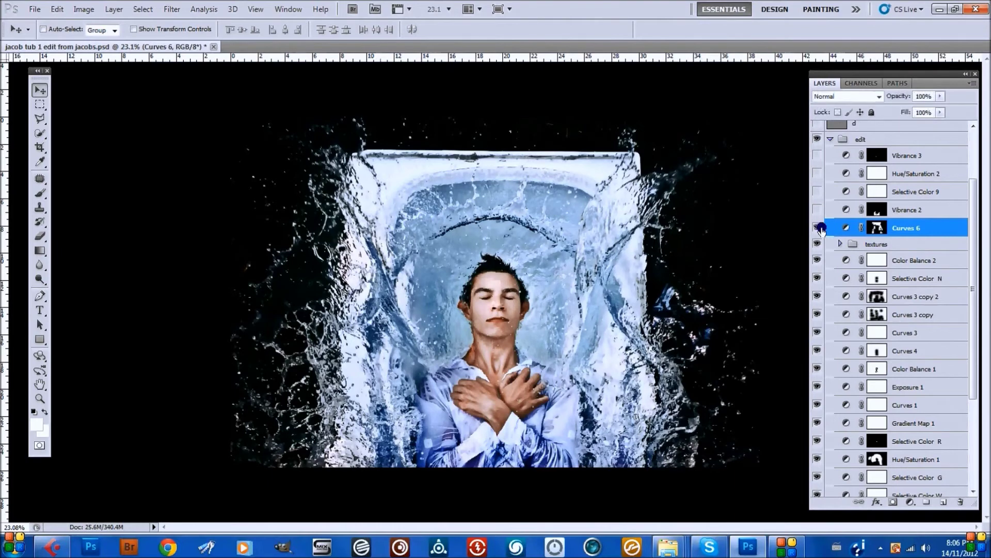
- Make Vibrance 2 visible and check its vibrance and saturation settings
left_click(849, 212)
left_click(817, 210)
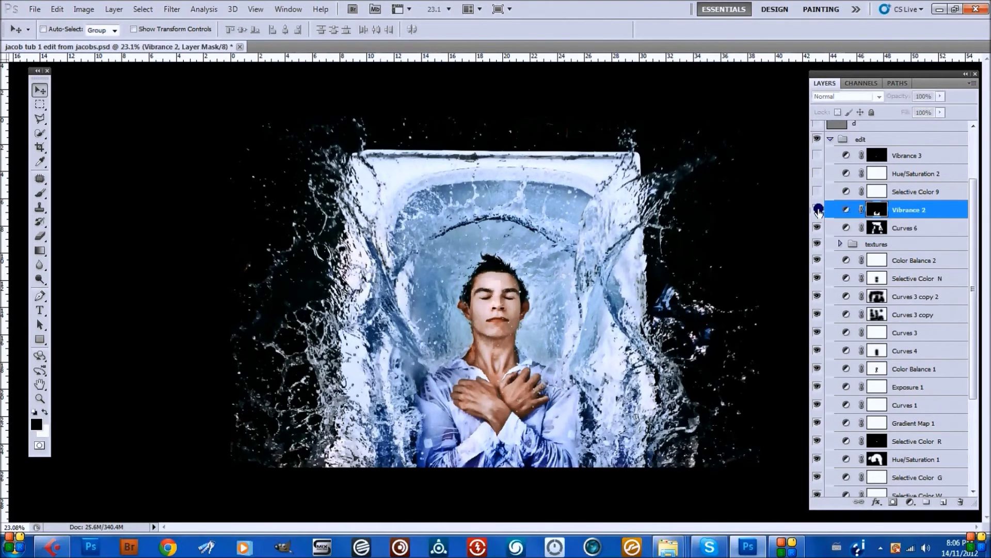
double_click(846, 210)
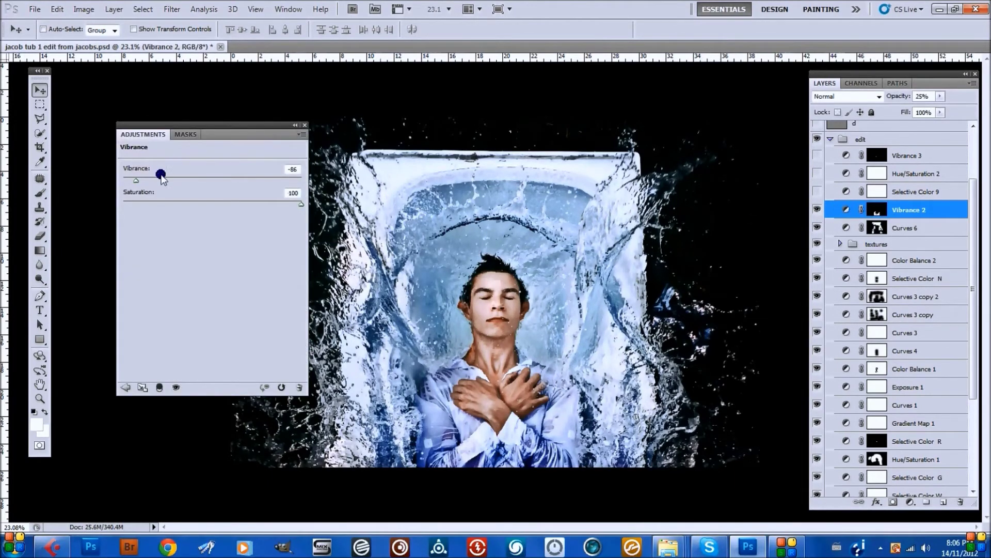
left_click(304, 125)
scroll(511, 297, "up", 2)
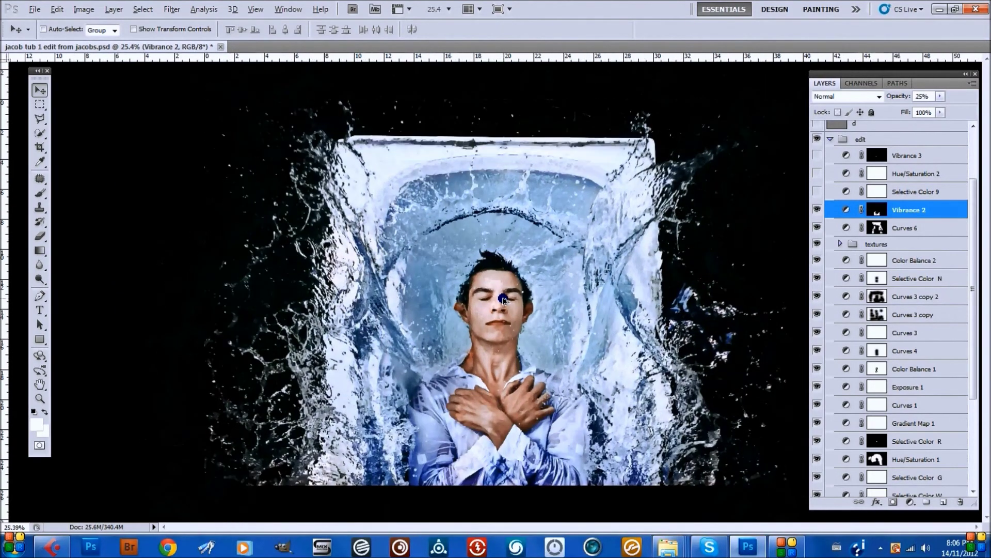
key("alt")
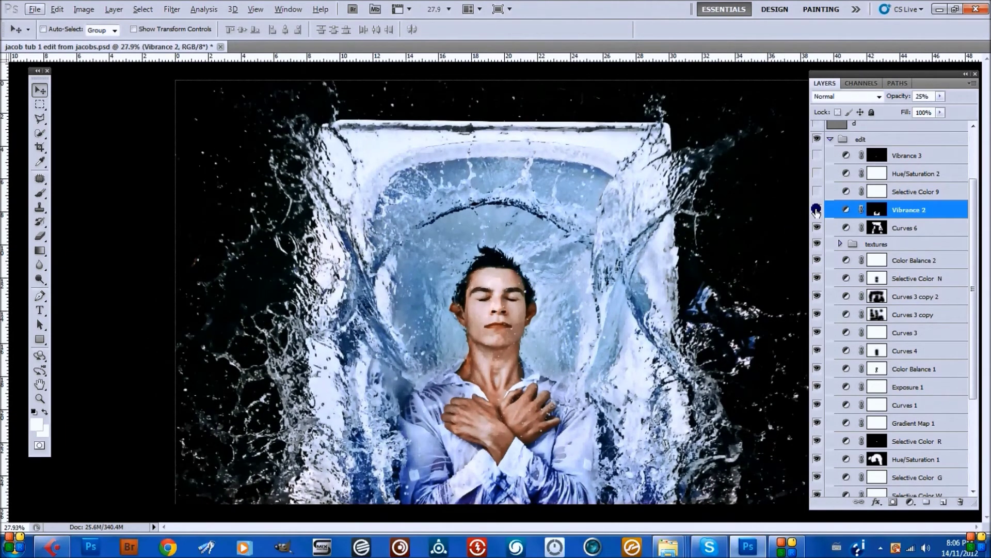
- Toggle Selective Color 9 to compare its effect on the image, leaving the layer visible
left_click(826, 192)
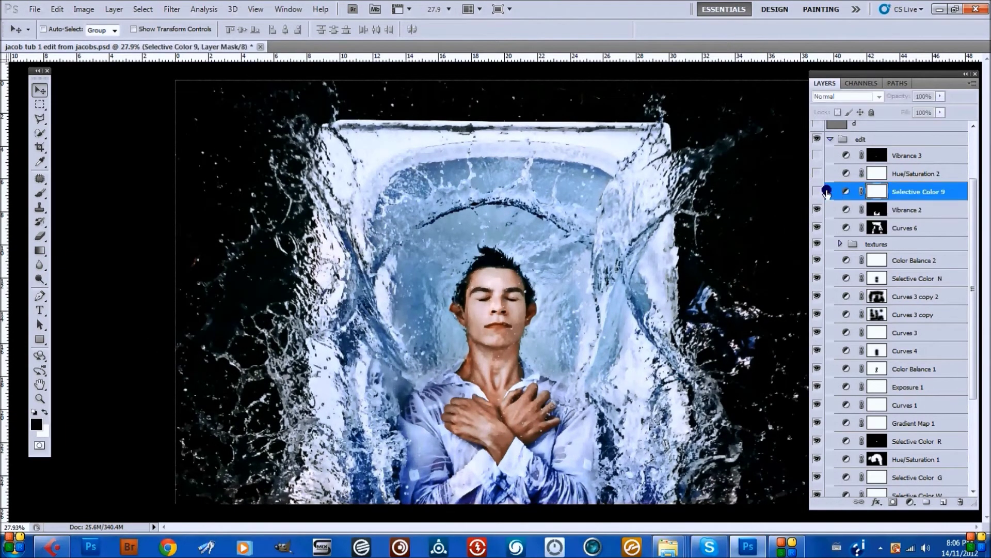
left_click(818, 192)
left_click(819, 192)
left_click(819, 191)
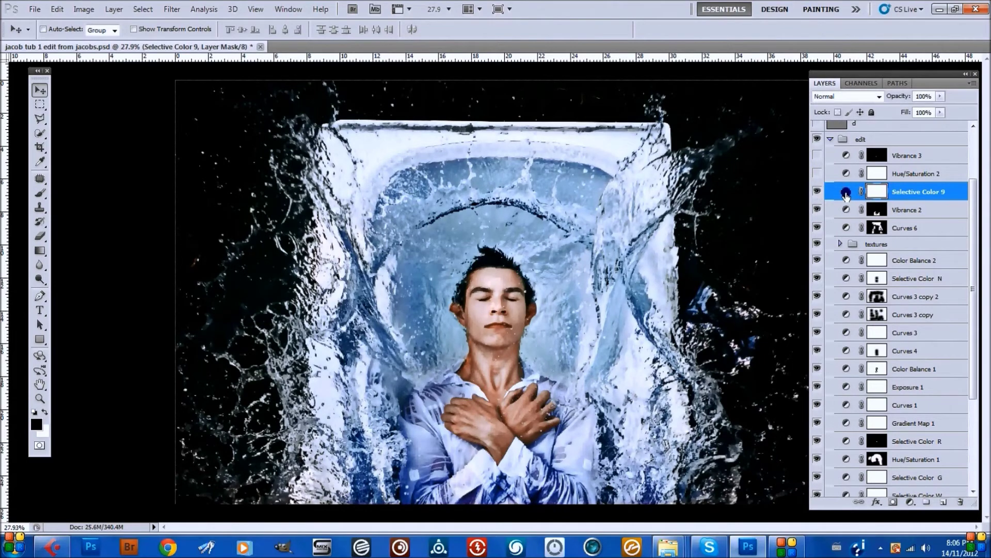
- View Selective Color 9's settings for a different colour range and compare the image with and without the layer
double_click(846, 193)
left_click(176, 176)
left_click(173, 220)
left_click(301, 135)
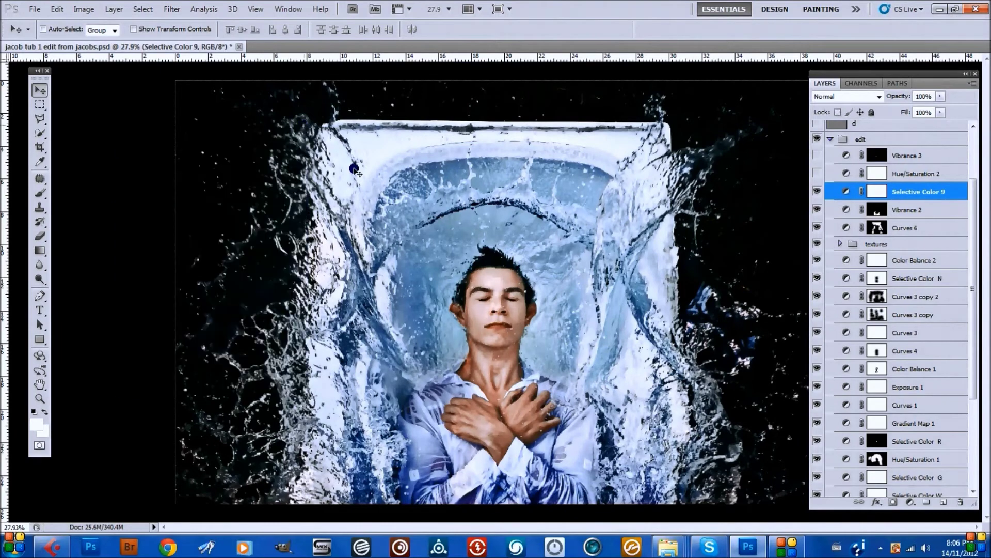
left_click(818, 193)
left_click(818, 193)
- Toggle Hue/Saturation 2 to compare its effect on the image, leaving the layer visible
left_click(927, 174)
left_click(818, 174)
left_click(817, 174)
left_click(818, 174)
- Check the Blues range in the Hue/Saturation 2 adjustment settings
double_click(848, 175)
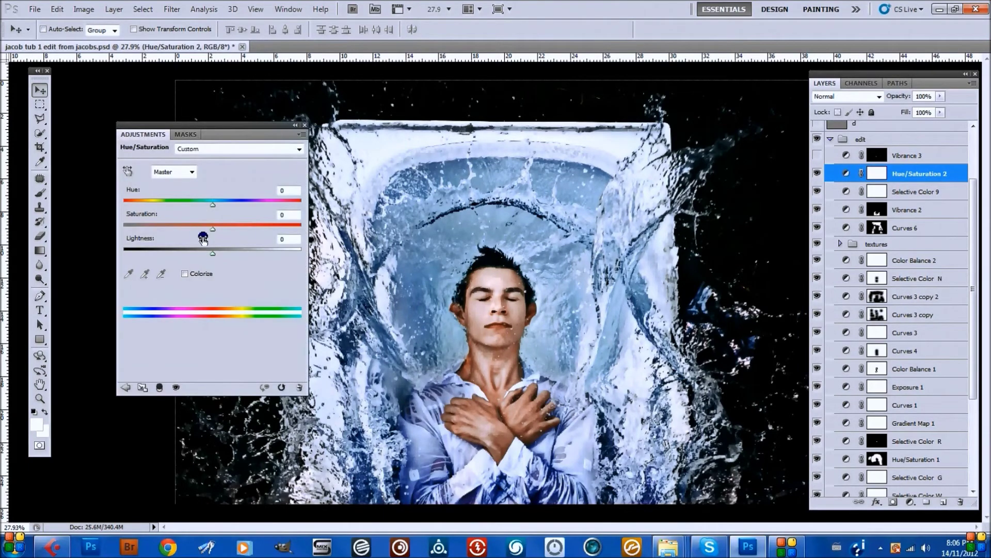
left_click(173, 172)
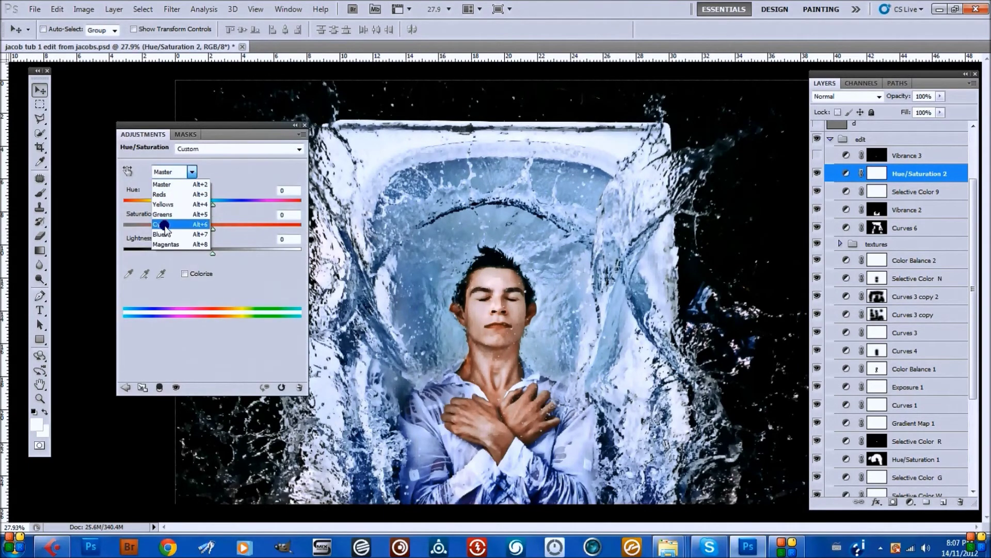
left_click(161, 234)
left_click(305, 127)
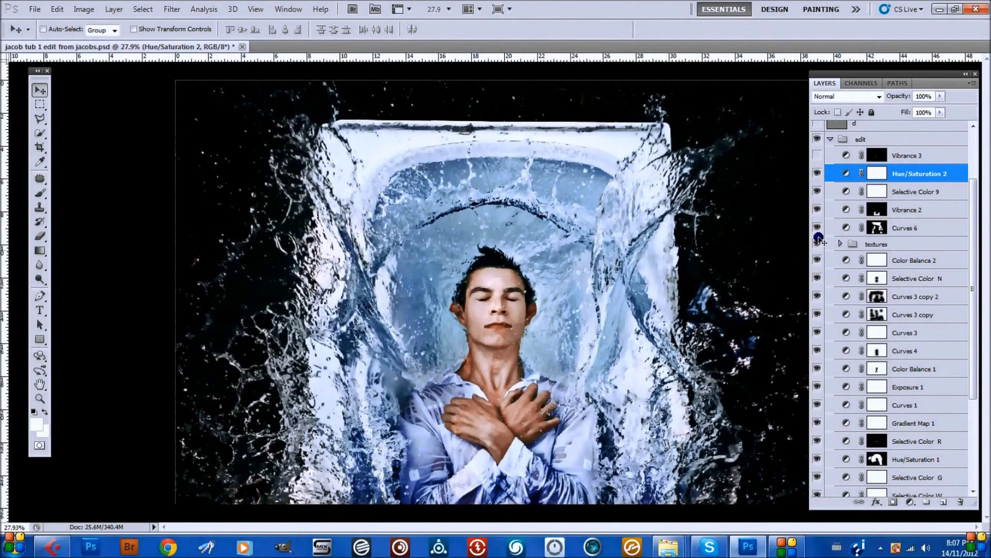
- Compare the image with and without Hue/Saturation 2 and review its Blues hue, saturation and lightness settings again
left_click(817, 173)
left_click(817, 174)
double_click(847, 173)
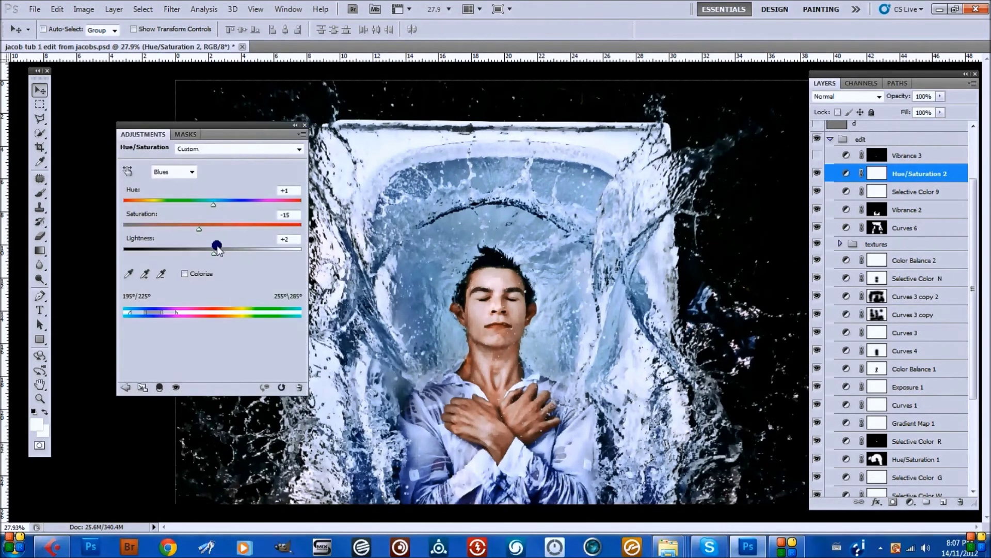
left_click(305, 125)
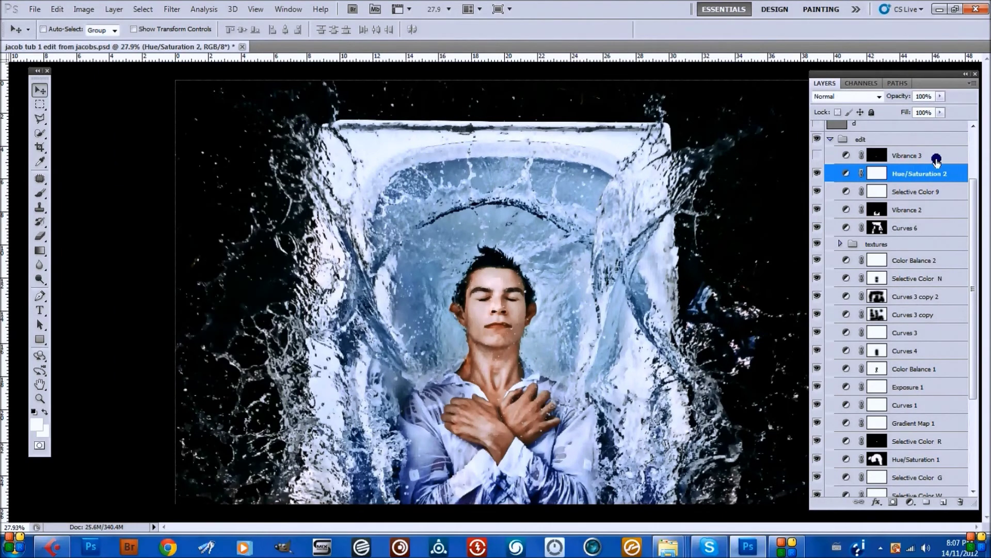
- Make Vibrance 3 visible and examine its effect on the face and neck up close
left_click(927, 156)
left_click(818, 155)
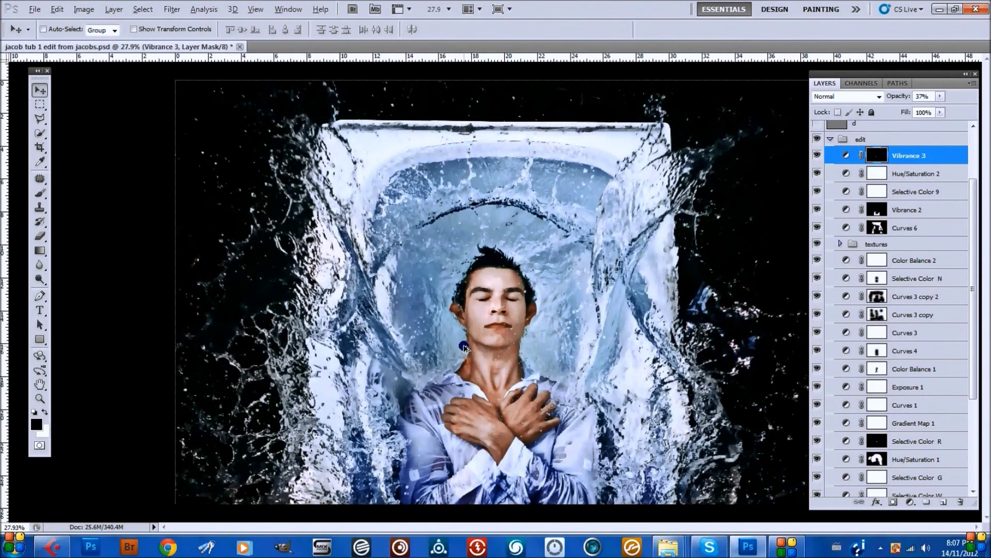
scroll(464, 347, "up", 5)
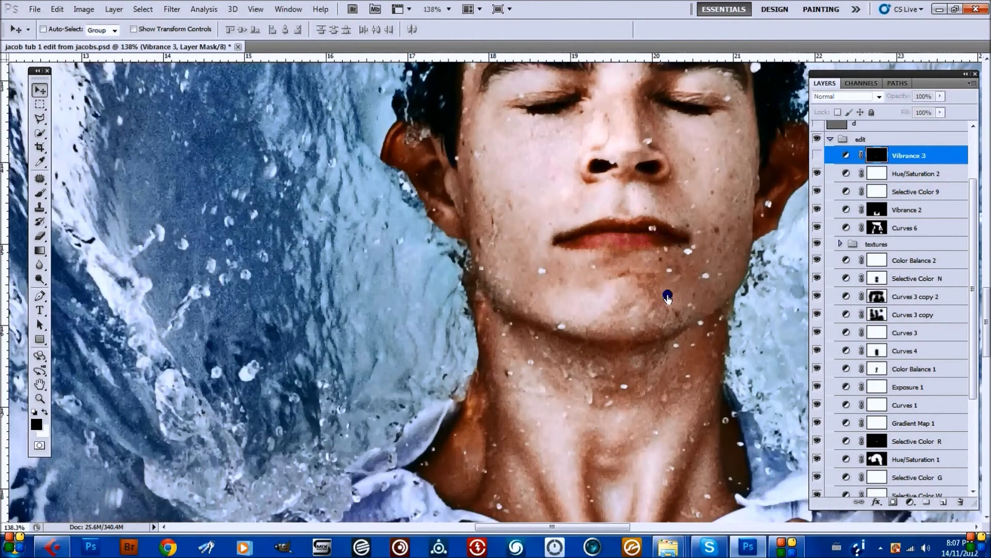
scroll(590, 374, "down", 5)
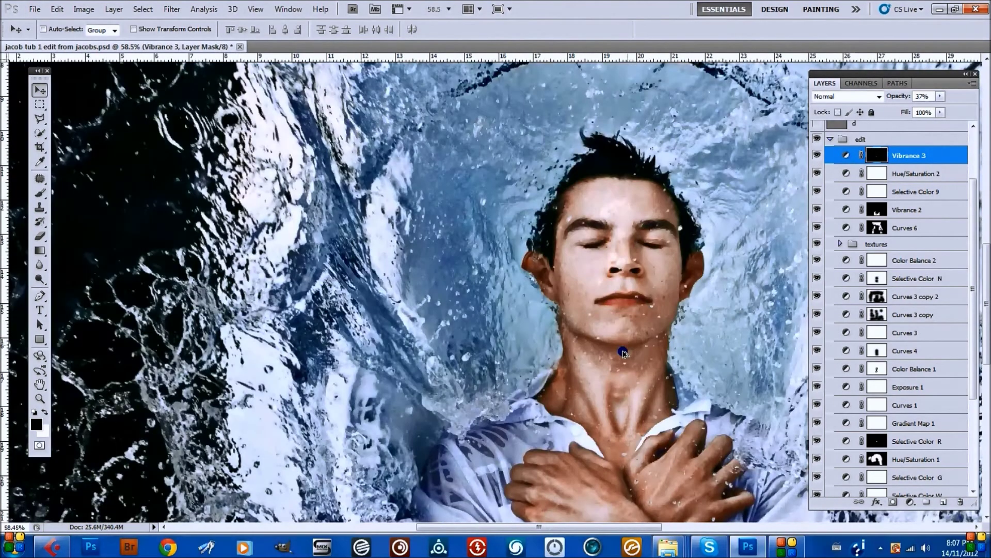
scroll(614, 360, "down", 1)
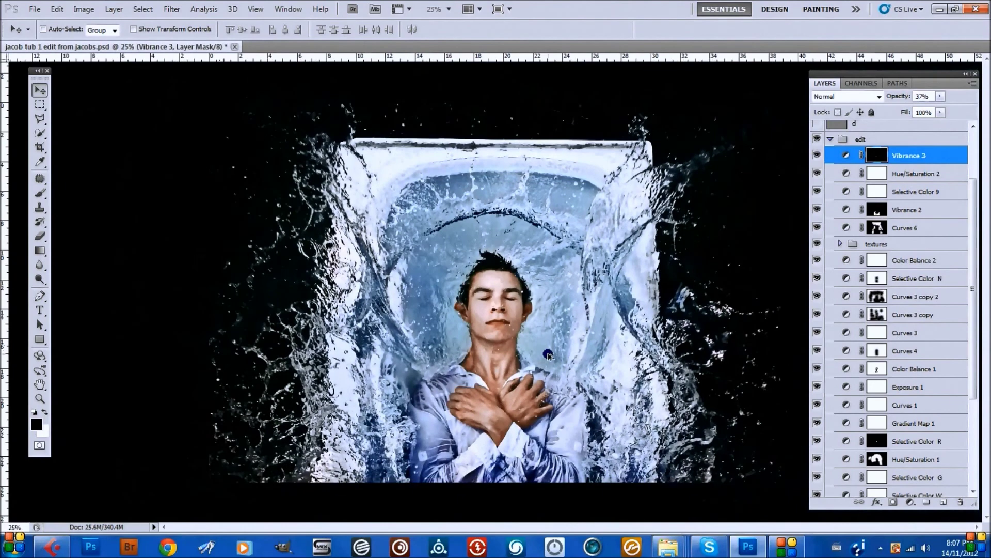
- Collapse the edit group and make the d, b and clean up layers above it visible
scroll(857, 163, "up", 3)
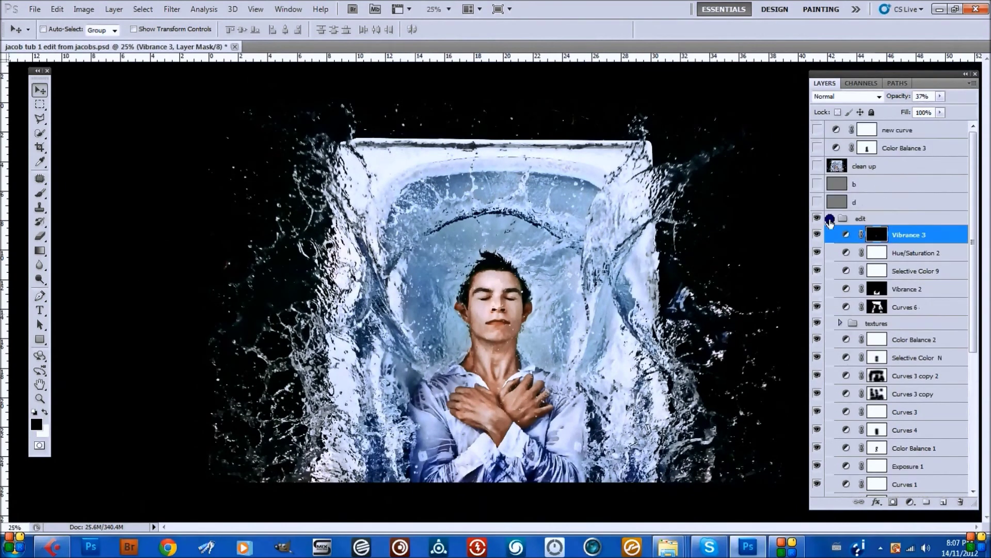
left_click(830, 218)
left_click(817, 202)
left_click(818, 184)
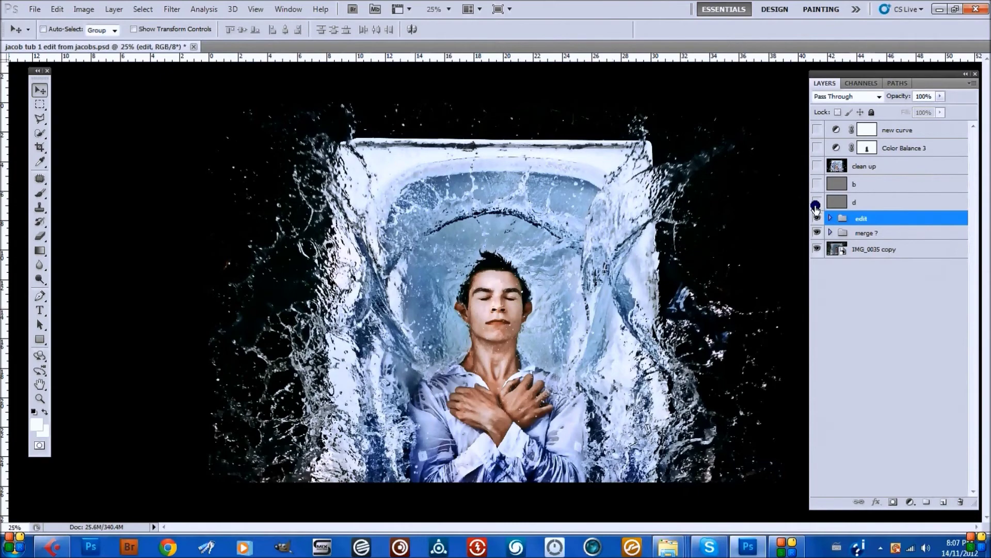
left_click(817, 166)
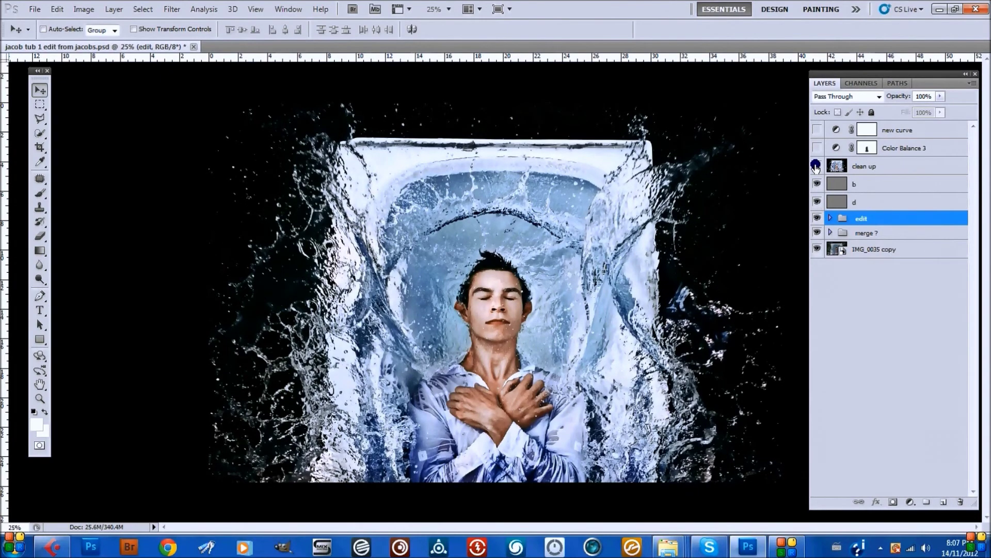
- Compare the portrait with and without the clean up layer, including the face up close, leaving the layer visible
left_click(817, 166)
left_click(816, 167)
left_click(817, 166)
left_click(817, 167)
left_click(817, 166)
left_click_drag(494, 316, 502, 325)
left_click(818, 166)
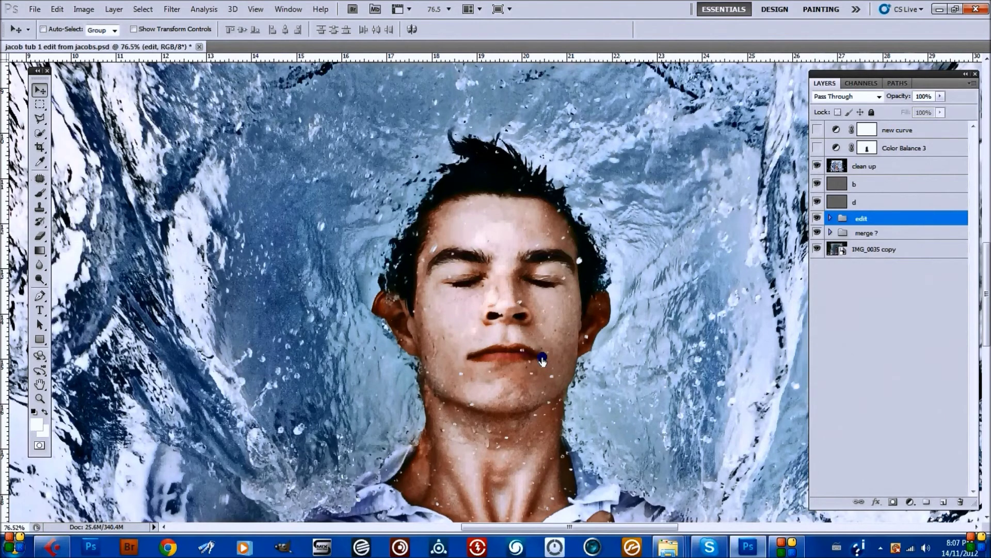
- Select the Color Balance 3 layer and make it visible with the whole image in view
key("ctrl+0")
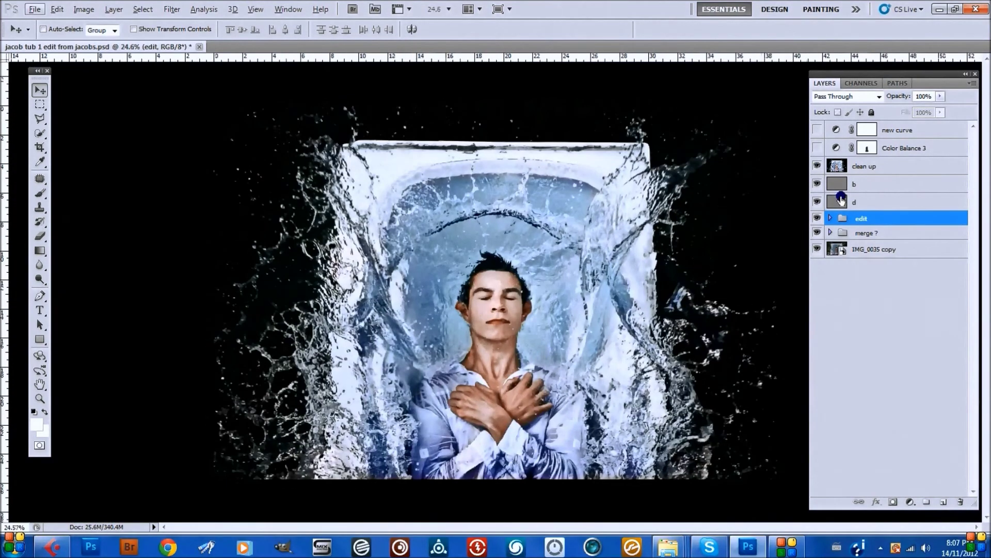
left_click(903, 150)
left_click(817, 148)
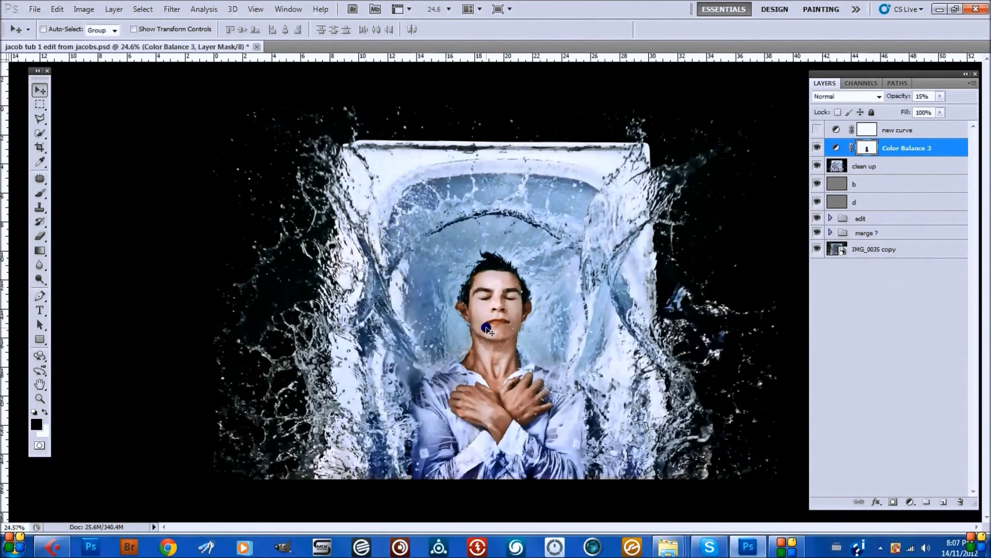
- Review the midtone settings of the Color Balance 3 adjustment with the face in close view
left_click(505, 327)
left_click_drag(505, 328, 538, 326)
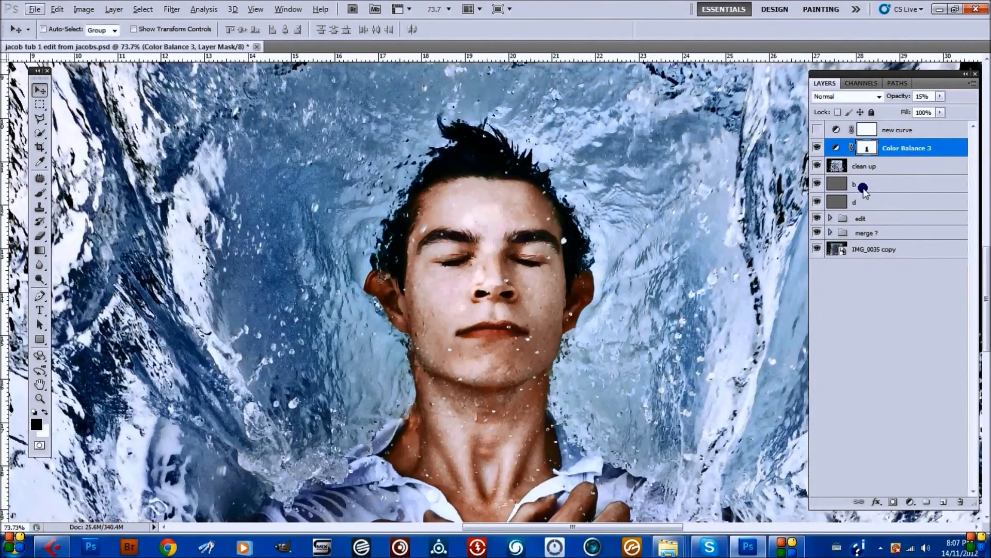
double_click(836, 148)
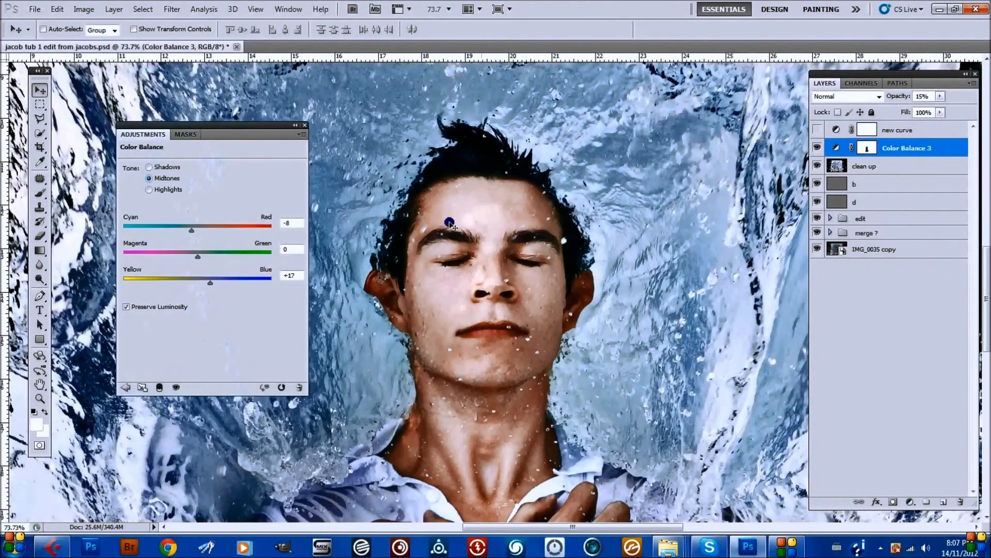
left_click(305, 125)
- Compare the portrait with and without Color Balance 3 at 15% opacity, leaving the layer visible with the whole image in view
left_click(816, 148)
left_click(817, 147)
scroll(499, 279, "down", 5)
key("1")
key("5")
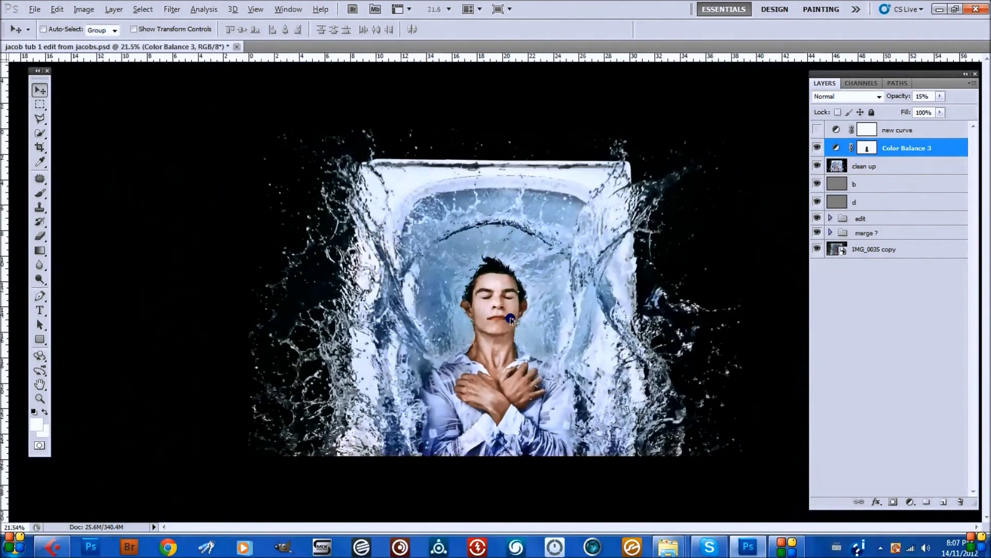
scroll(510, 321, "up", 1)
scroll(510, 320, "down", 1)
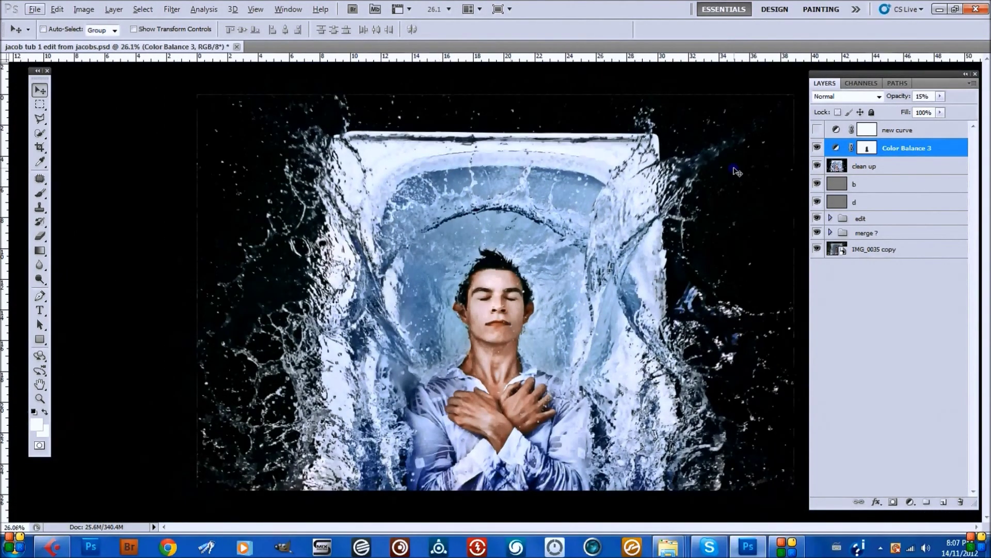
- Make the new curve layer visible and examine its effect on the whole image
left_click(819, 129)
left_click(818, 129)
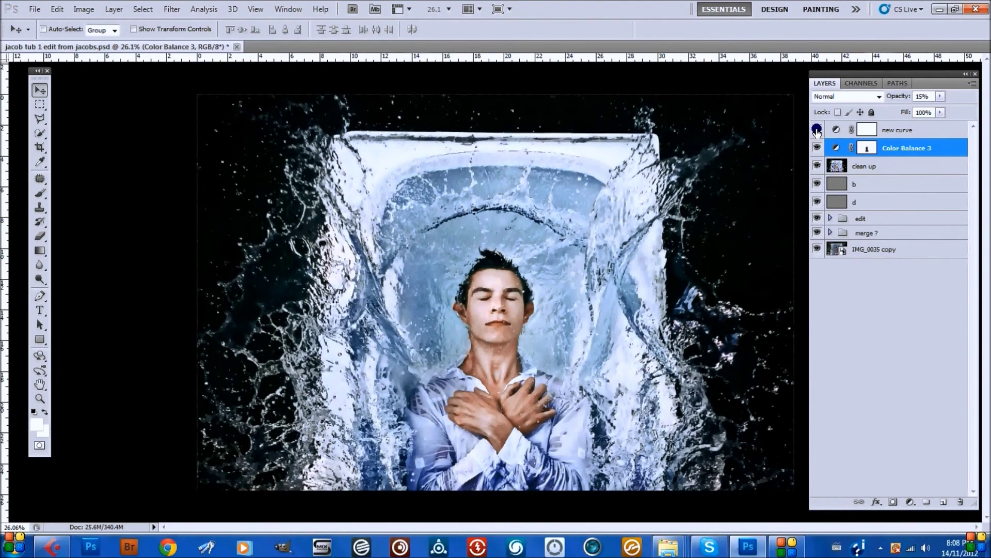
left_click(516, 316)
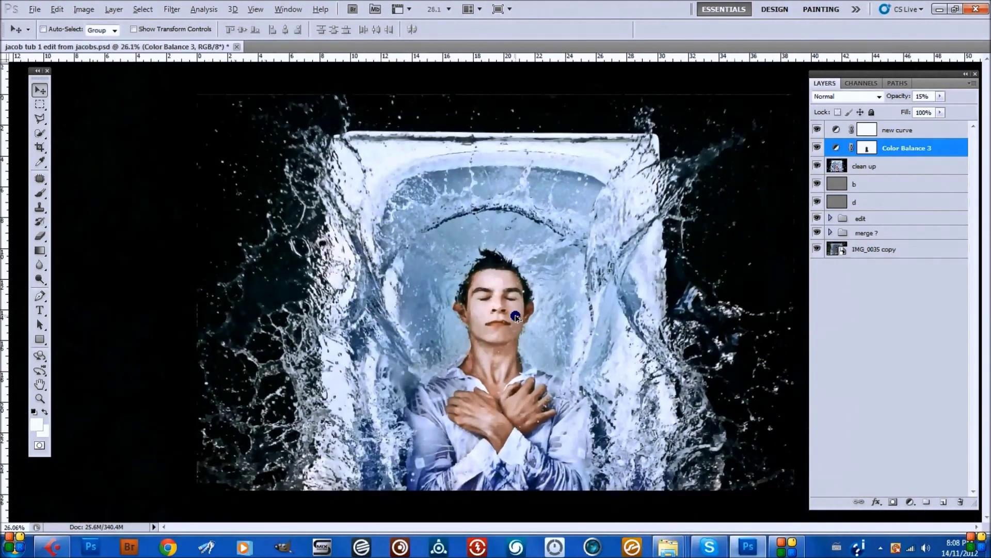
left_click(821, 167, "alt")
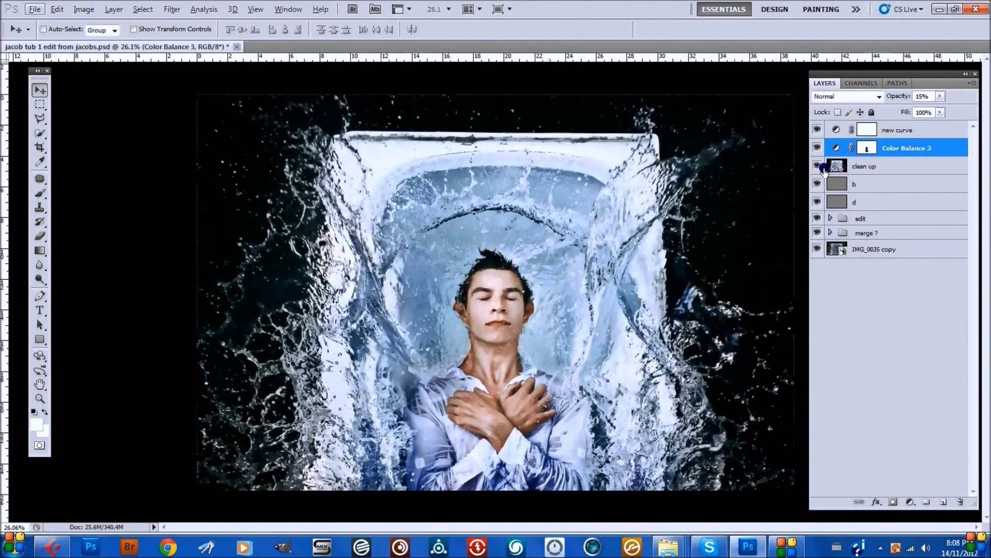
- Compare the whole image repeatedly with and without the new curve layer, leaving the layer visible
left_click(818, 129)
left_click(819, 129)
left_click(538, 313)
left_click(818, 131)
left_click(819, 130)
left_click(818, 129)
left_click(818, 130)
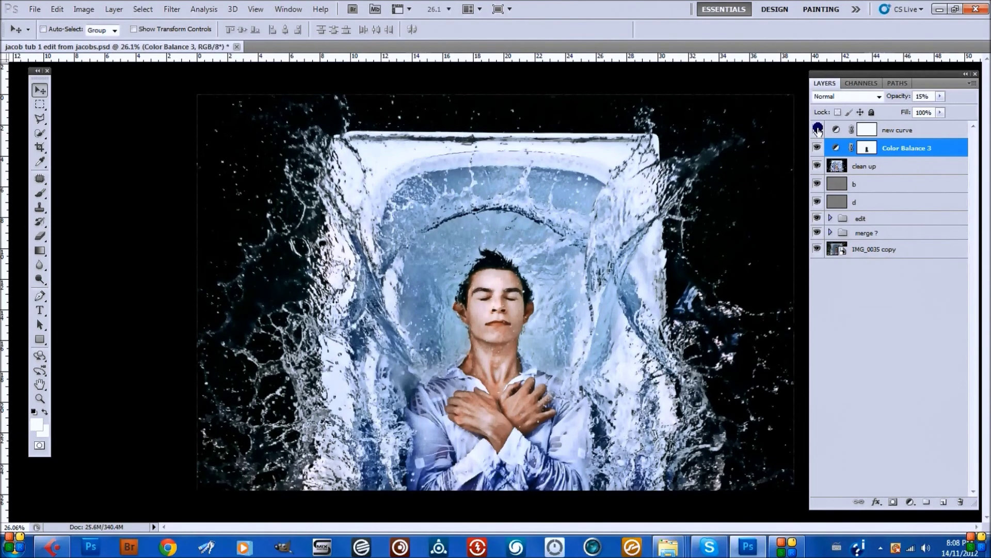
- Display the histogram to check the tonal distribution of the final image, and close it again
left_click(296, 9)
left_click(299, 188)
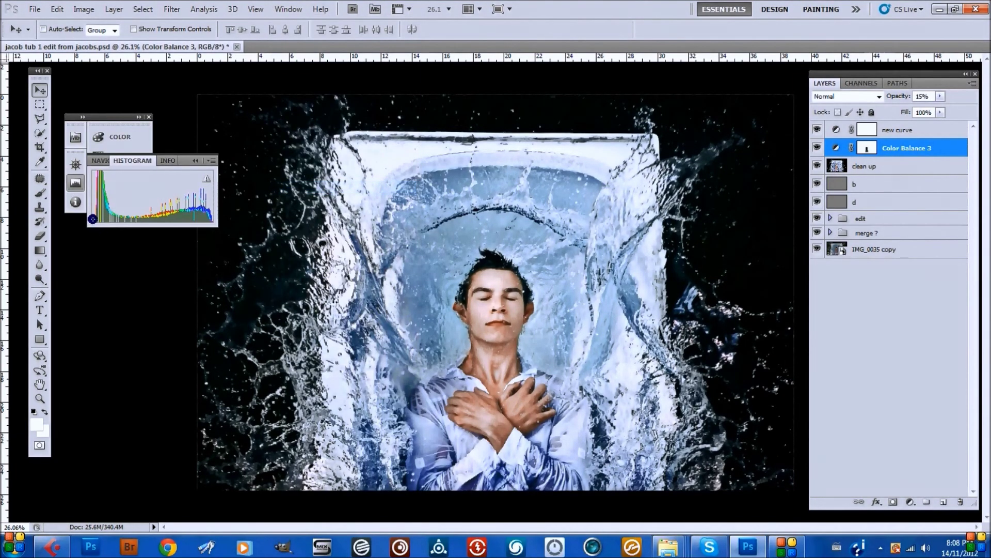
left_click(148, 116)
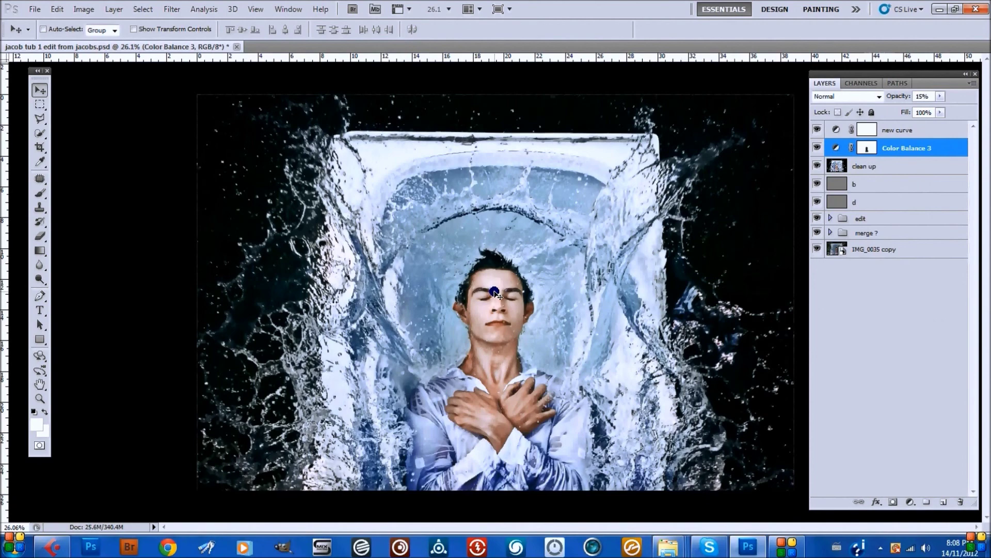
left_click(790, 549)
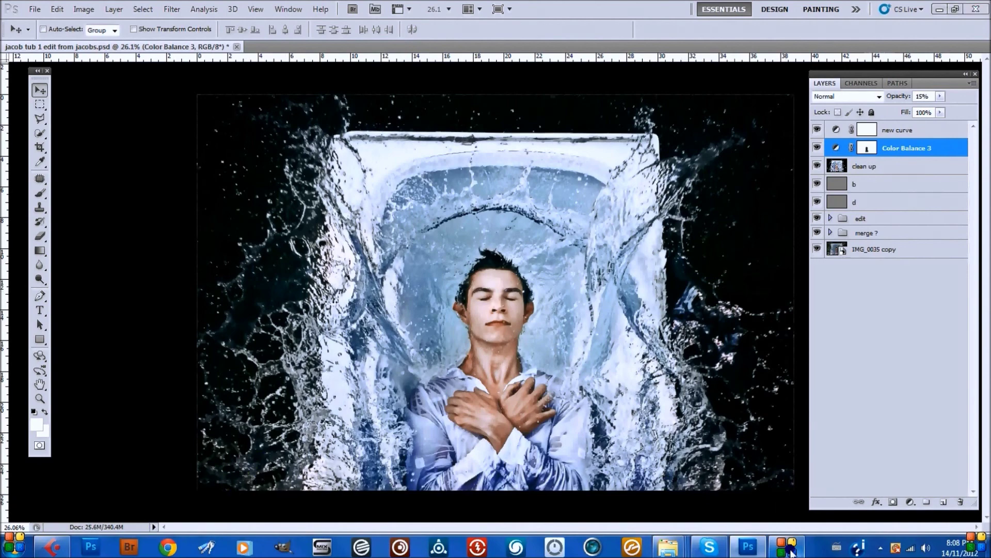